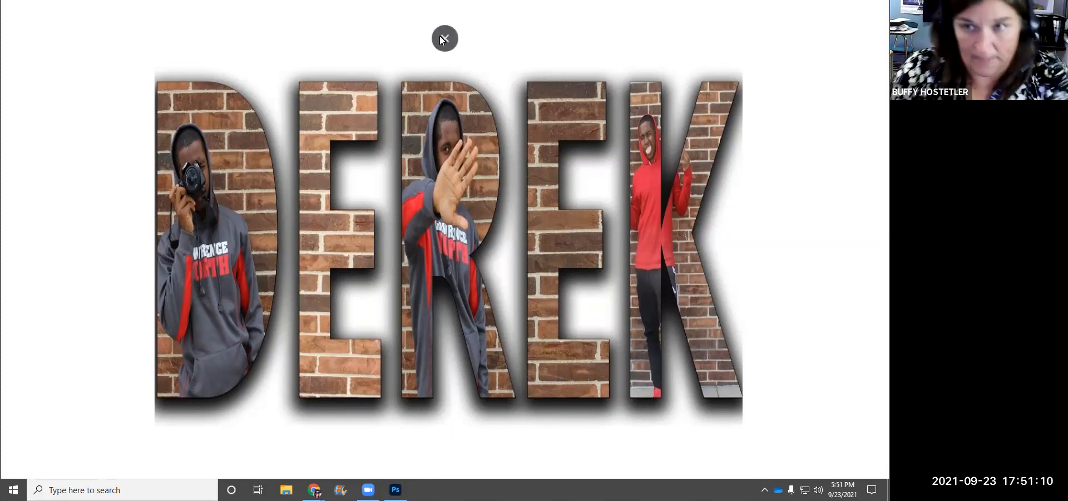
- Exit the slide show, minimize the browser and open Adobe Photoshop 2021
{"action": "key", "text": "Escape"}
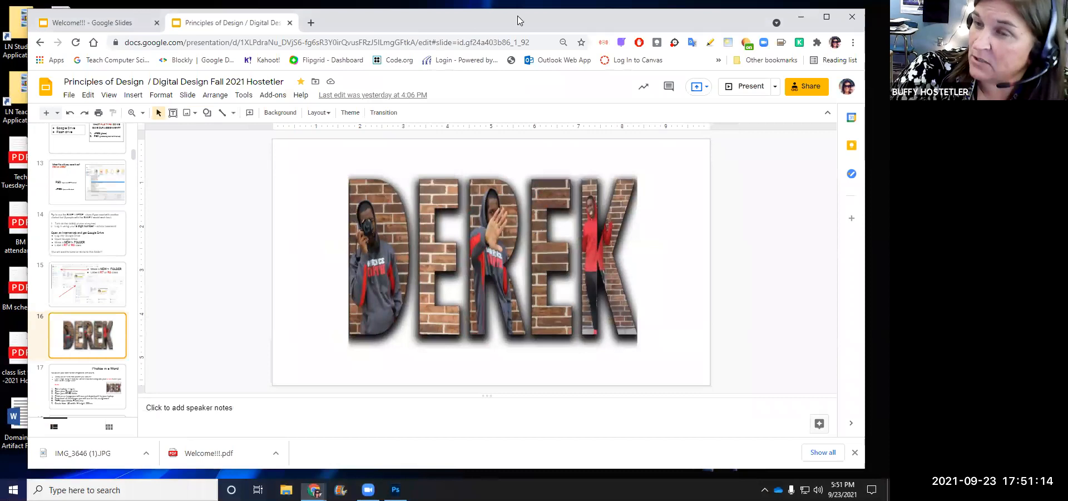
{"action": "left_click", "coordinate": [784, 11]}
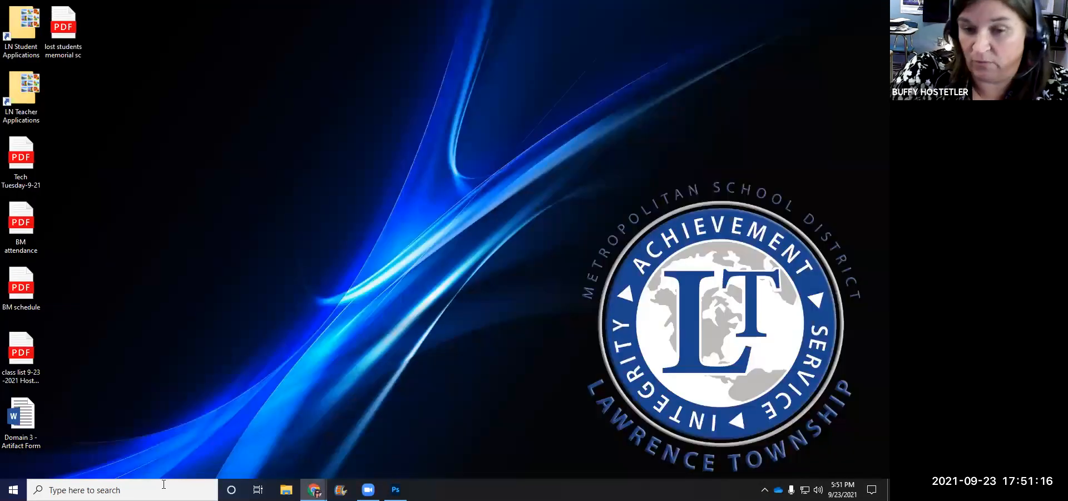
{"action": "left_click", "coordinate": [111, 490]}
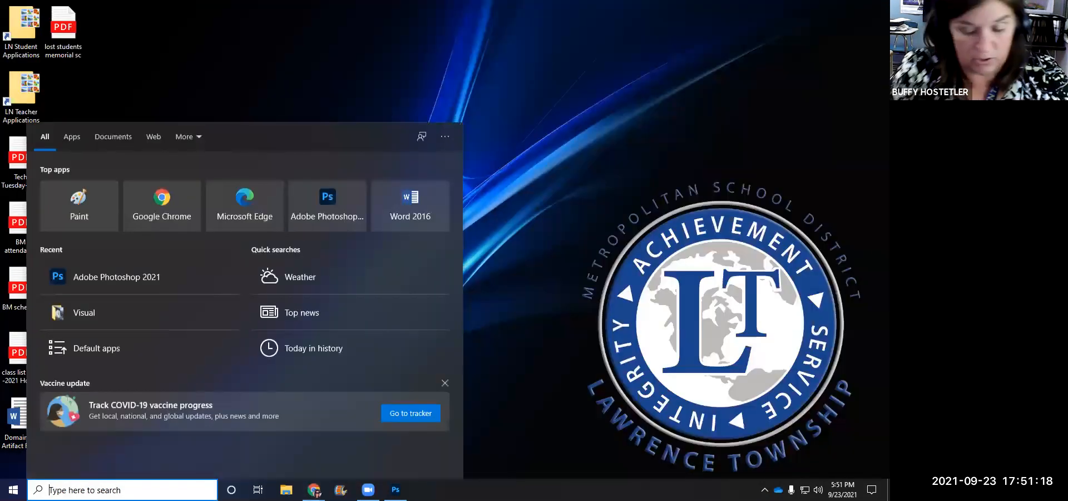
{"action": "type", "text": "adobe"}
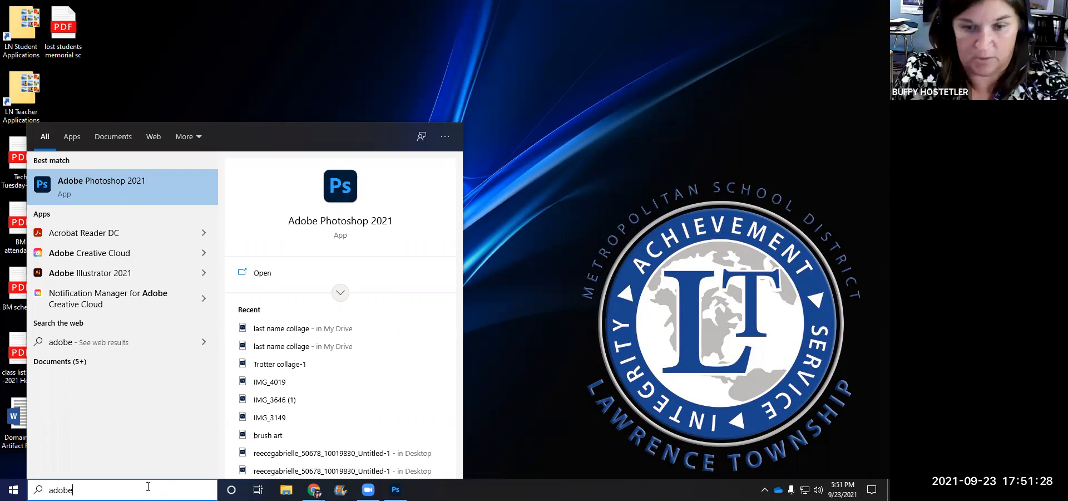
{"action": "left_click", "coordinate": [97, 186]}
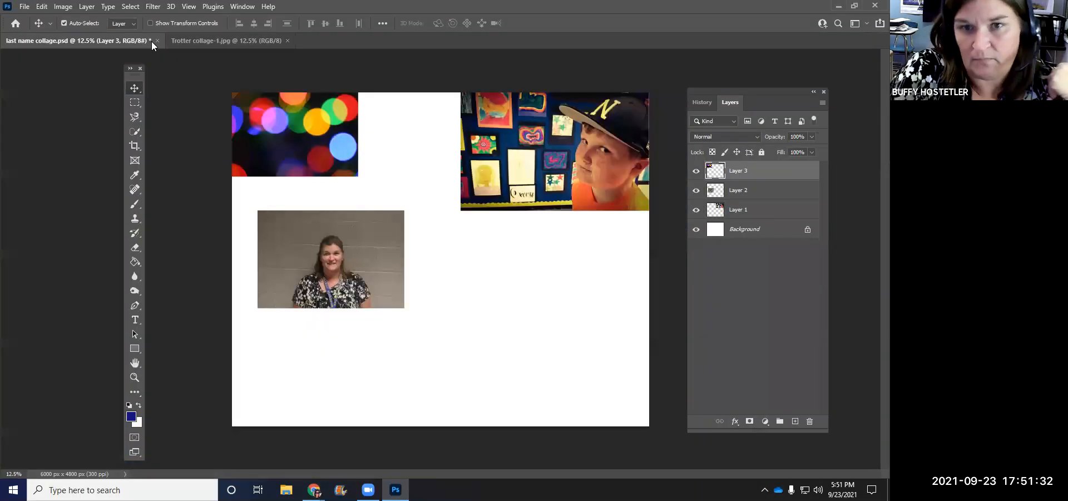
- Close the open last name collage.psd and Trotter collage-1.jpg documents
{"action": "left_click", "coordinate": [157, 40]}
{"action": "left_click", "coordinate": [438, 185]}
{"action": "left_click", "coordinate": [123, 39]}
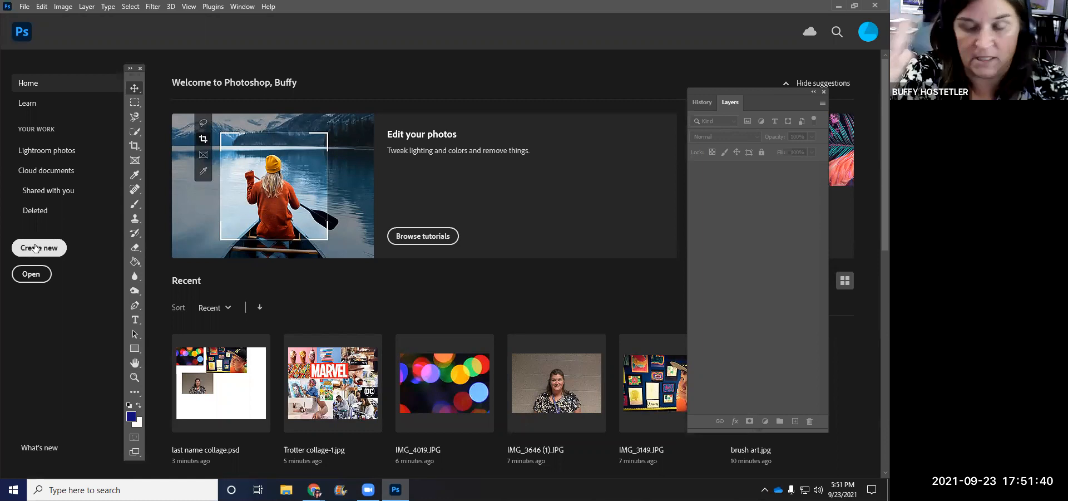
- Create a new document from the Clipboard preset, set to 20 inches wide, 16 inches high and 300 pixels/inch
{"action": "left_click", "coordinate": [35, 248]}
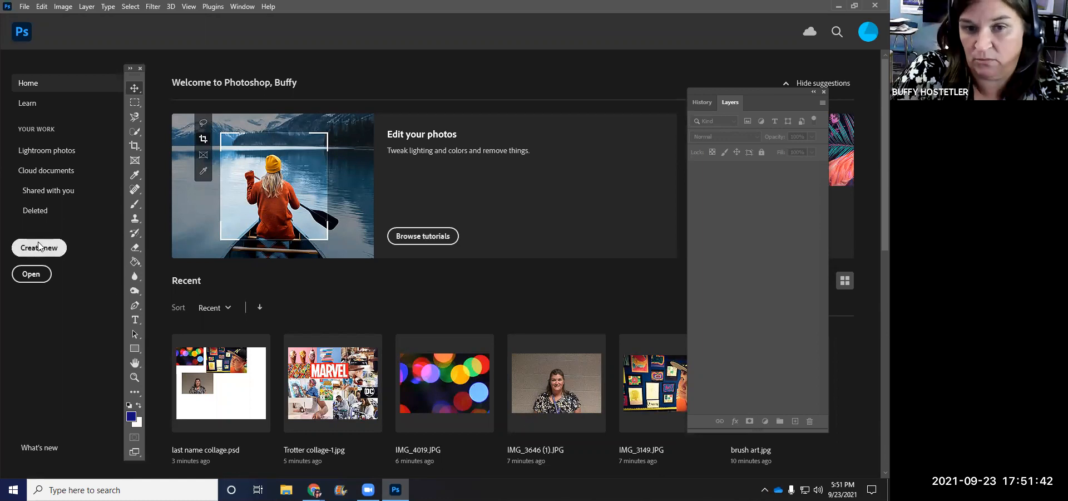
{"action": "left_click", "coordinate": [272, 158]}
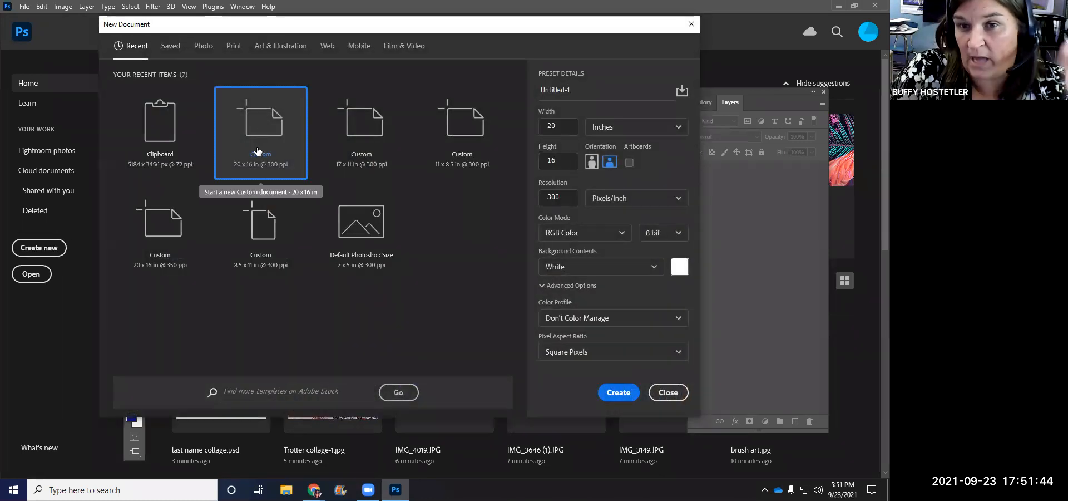
{"action": "left_click", "coordinate": [168, 140]}
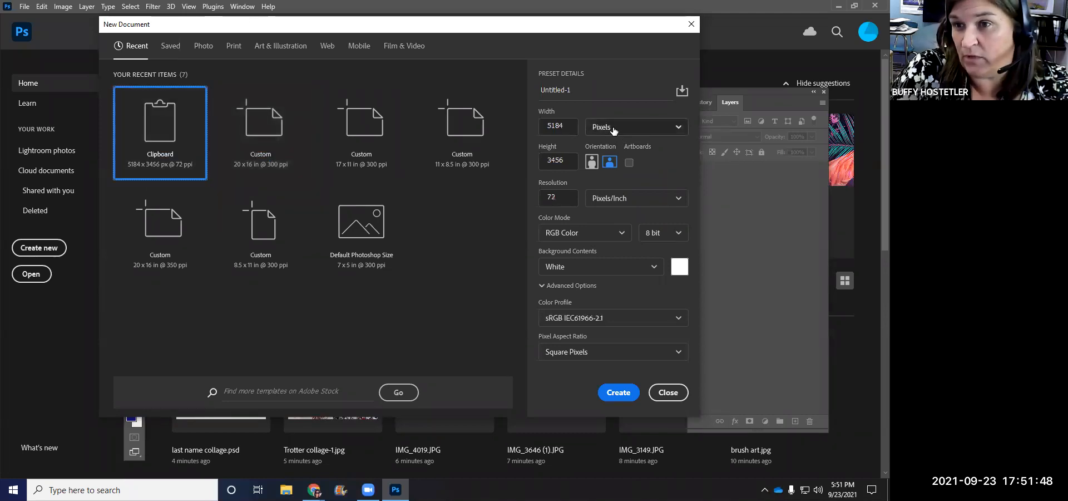
{"action": "left_click", "coordinate": [635, 127]}
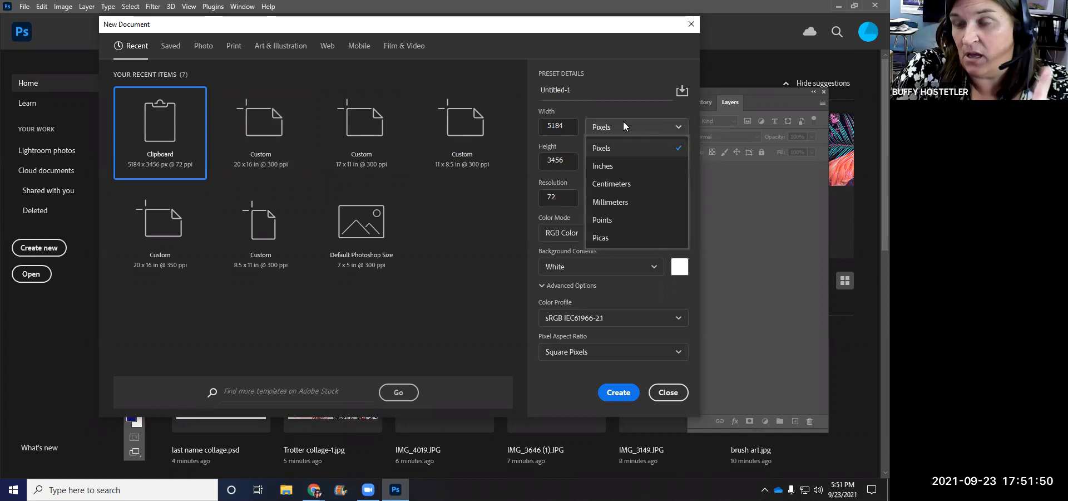
{"action": "left_click", "coordinate": [622, 167]}
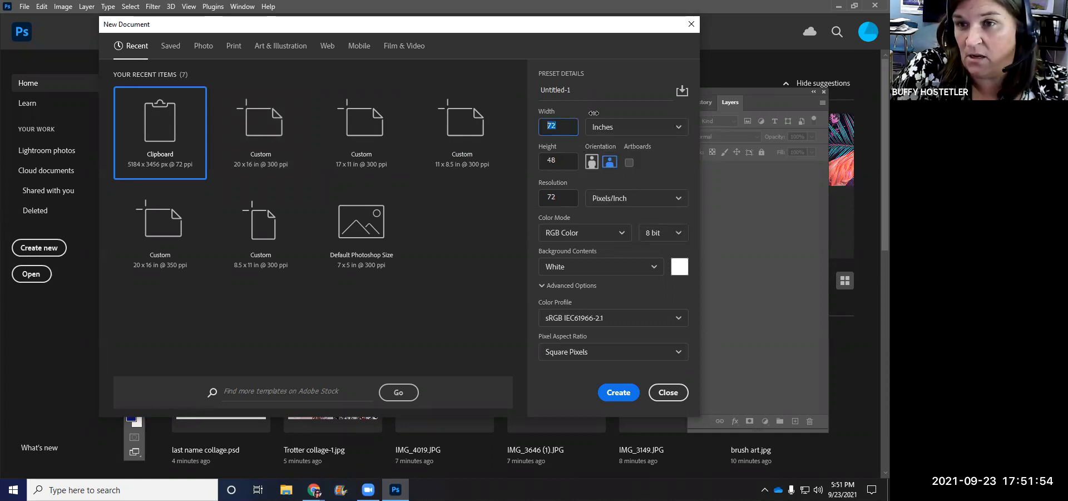
{"action": "type", "text": "2"}
{"action": "key", "text": "Tab"}
{"action": "type", "text": "16"}
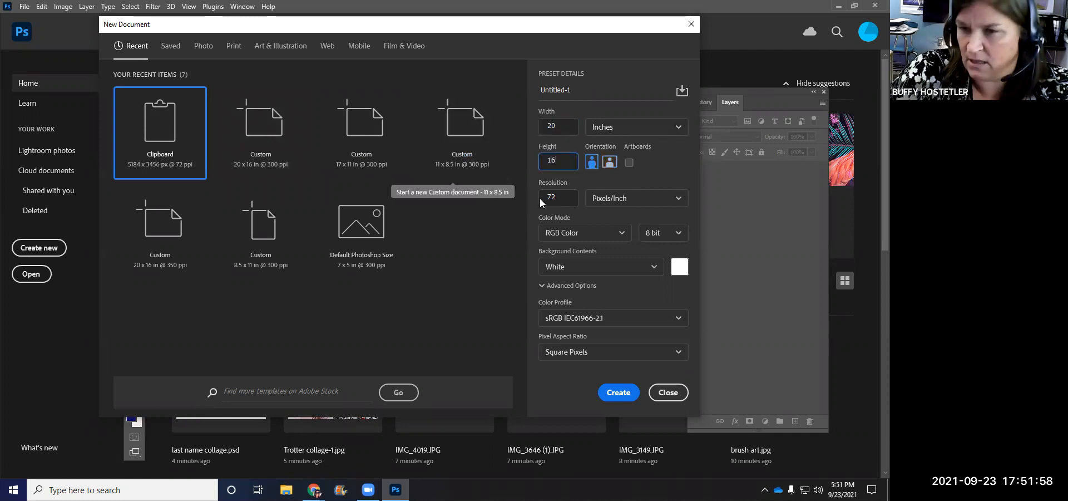
{"action": "key", "text": "Tab"}
{"action": "type", "text": "300"}
{"action": "left_click", "coordinate": [615, 393]}
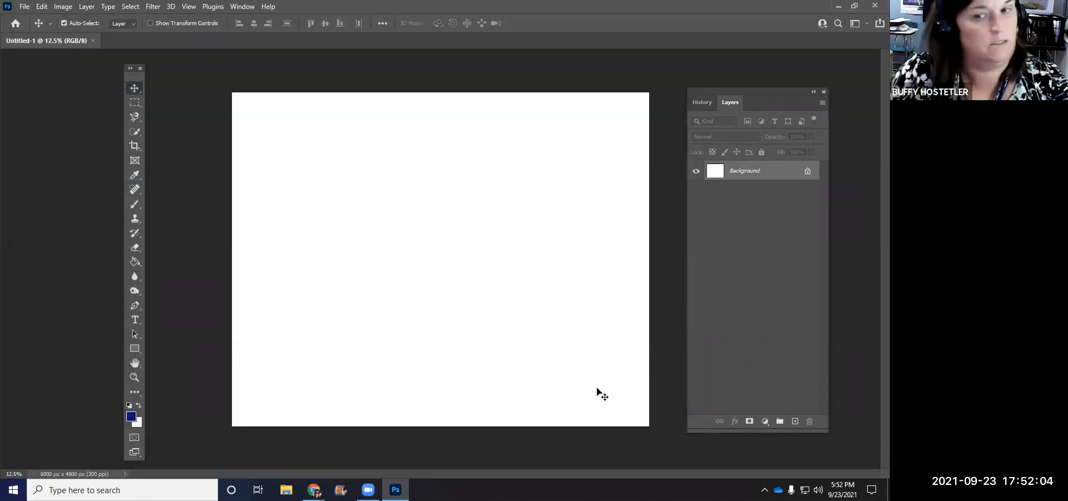
- Set the foreground color to near-black, hex 000108
{"action": "left_click", "coordinate": [134, 419]}
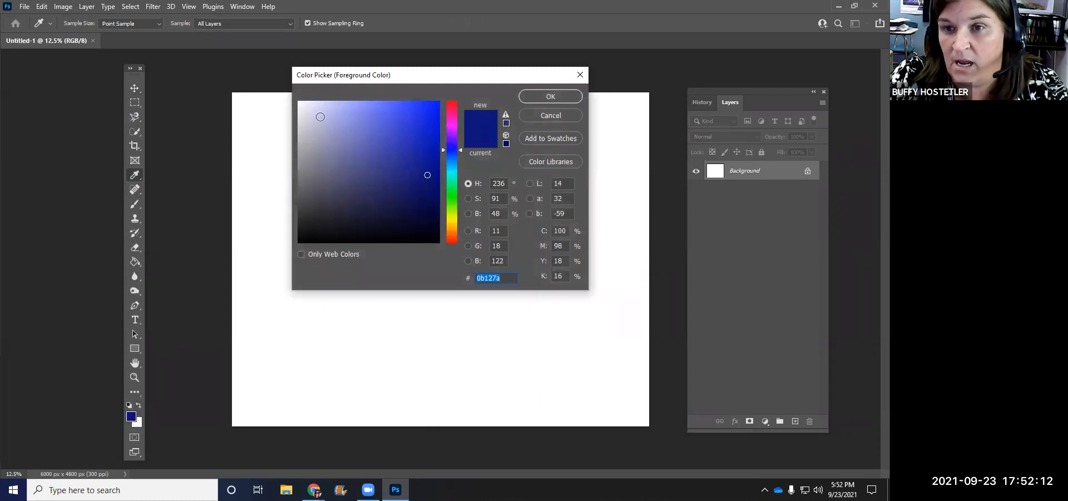
{"action": "left_click", "coordinate": [433, 238]}
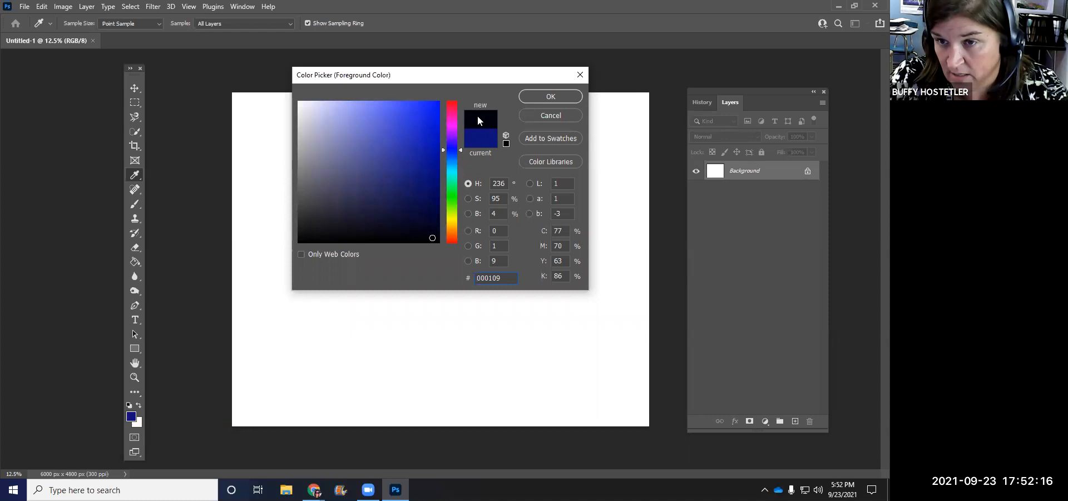
{"action": "left_click", "coordinate": [432, 235]}
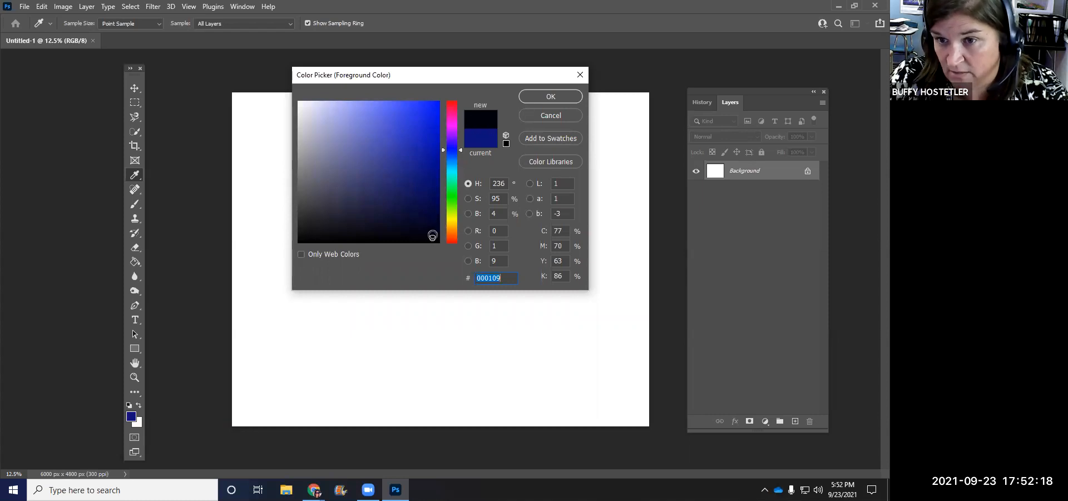
{"action": "left_click", "coordinate": [418, 120]}
{"action": "left_click", "coordinate": [433, 235]}
{"action": "left_click", "coordinate": [406, 120]}
{"action": "left_click", "coordinate": [436, 238]}
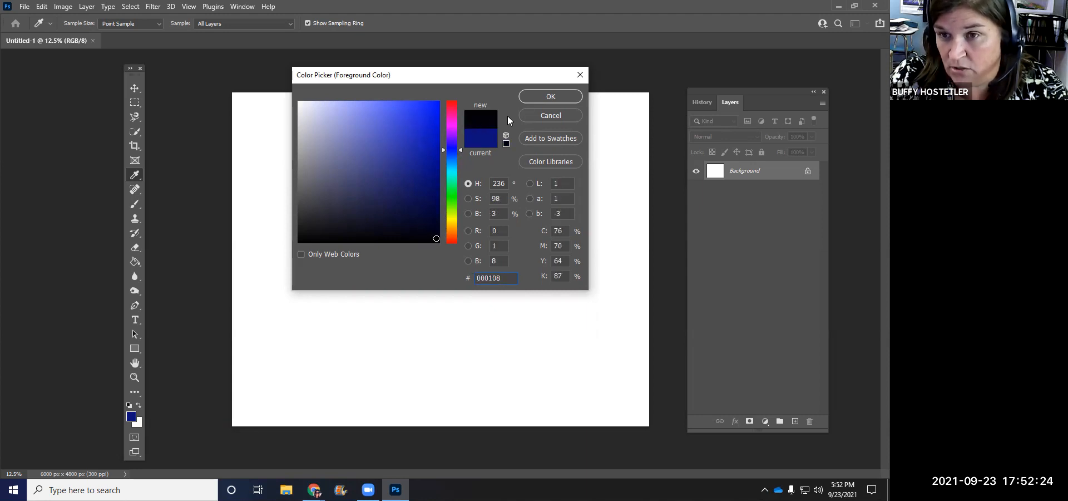
{"action": "left_click", "coordinate": [538, 93]}
{"action": "key", "text": "v"}
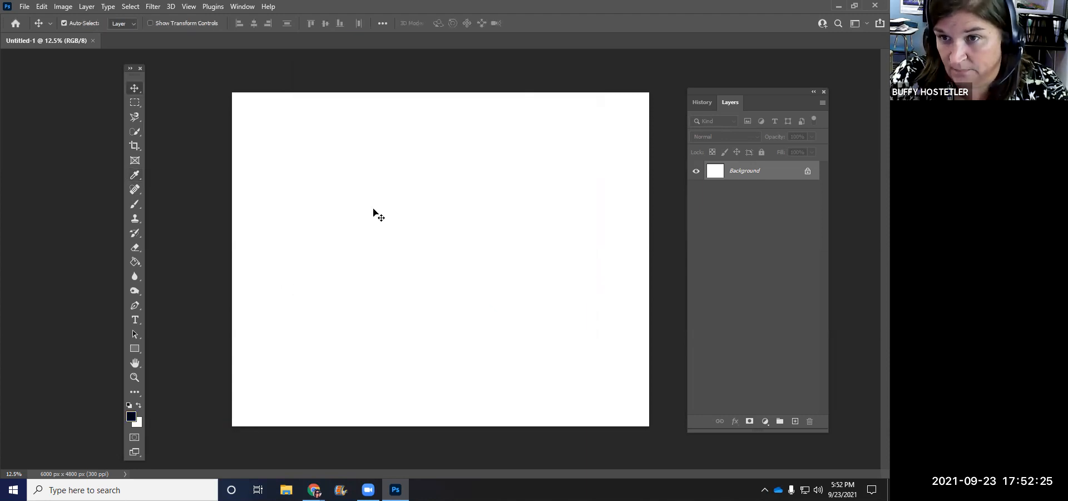
- Start a horizontal text line on the canvas, left of center, with the Horizontal Type Tool
{"action": "left_click", "coordinate": [135, 320]}
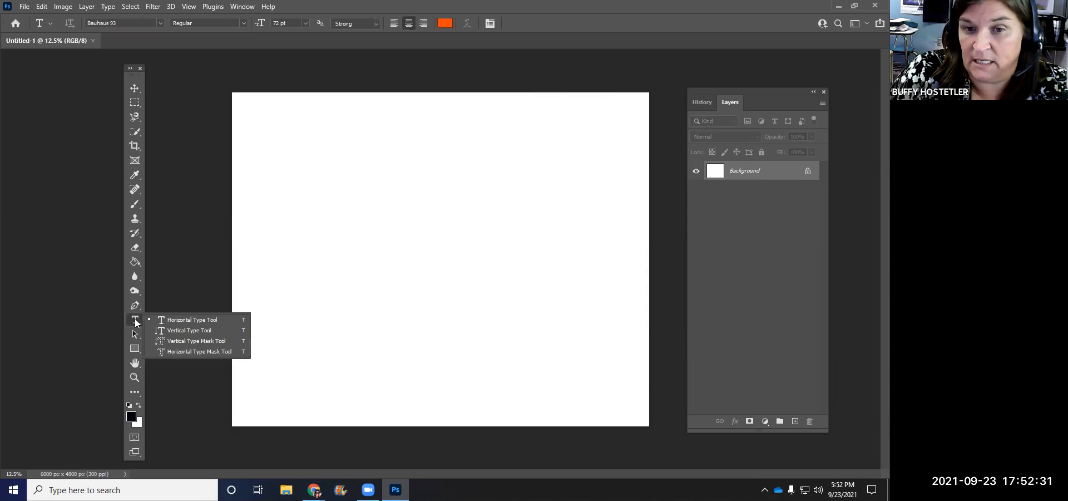
{"action": "left_click", "coordinate": [188, 319]}
{"action": "left_click", "coordinate": [327, 269]}
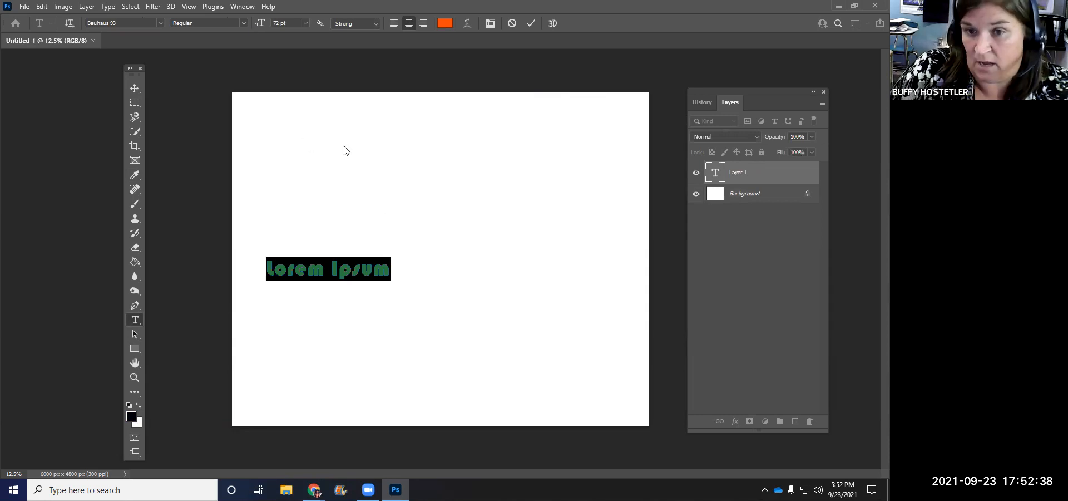
- Try the placeholder text at 18 pt and set it back to 72 pt
{"action": "left_click_drag", "start_coordinate": [274, 268], "coordinate": [417, 267]}
{"action": "left_click_drag", "start_coordinate": [267, 269], "coordinate": [400, 270]}
{"action": "left_click", "coordinate": [305, 23]}
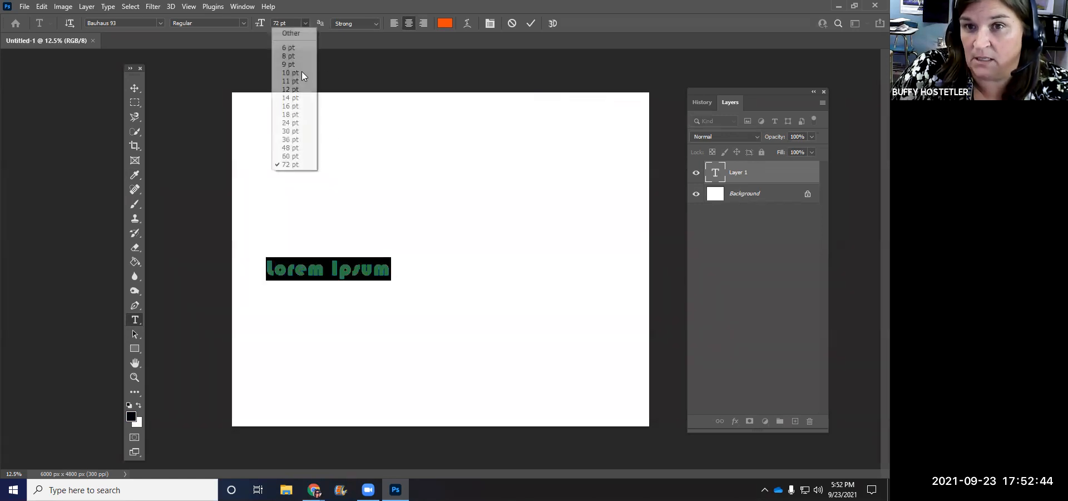
{"action": "left_click", "coordinate": [293, 110]}
{"action": "left_click", "coordinate": [305, 24]}
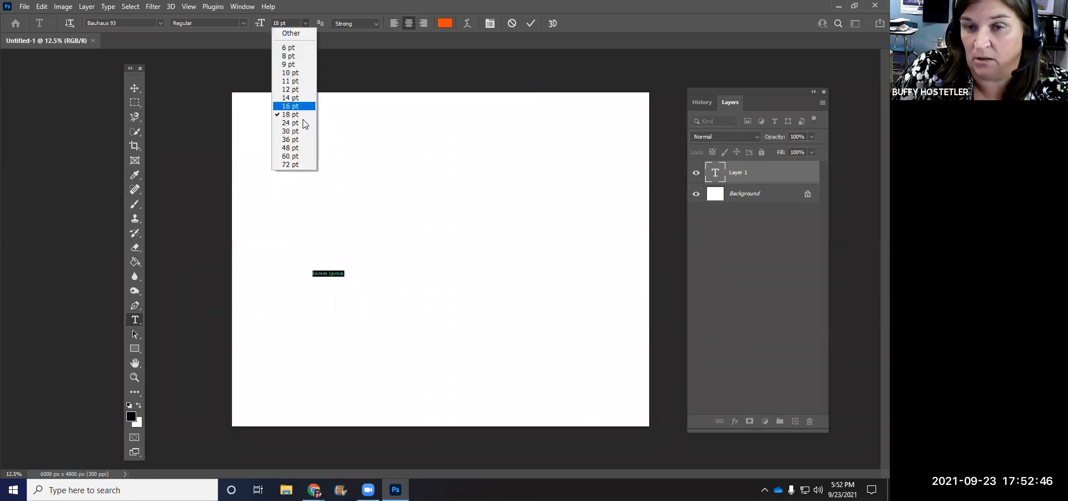
{"action": "left_click", "coordinate": [303, 166]}
- Enter the first name in place of the placeholder text and color it with the near-black foreground color 000108
{"action": "type", "text": "B"}
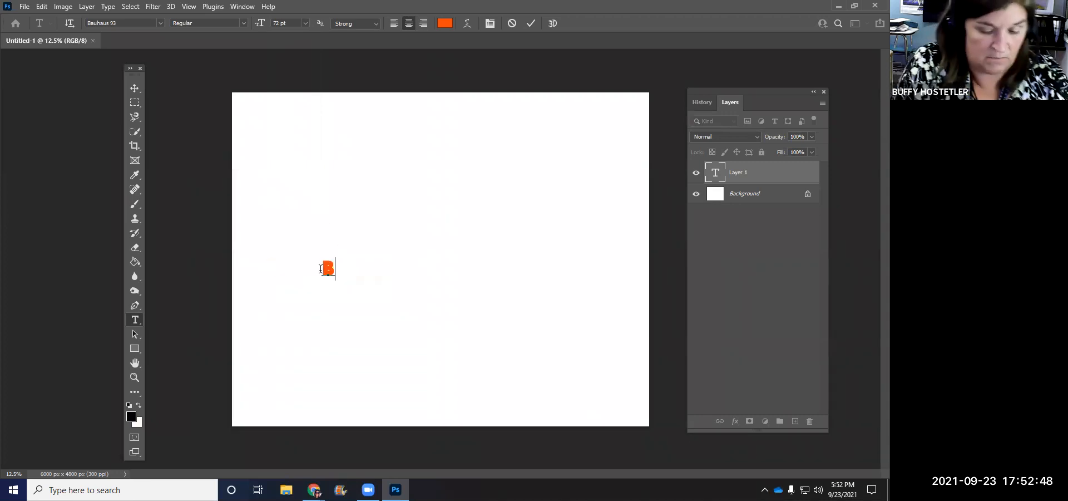
{"action": "type", "text": "uffy"}
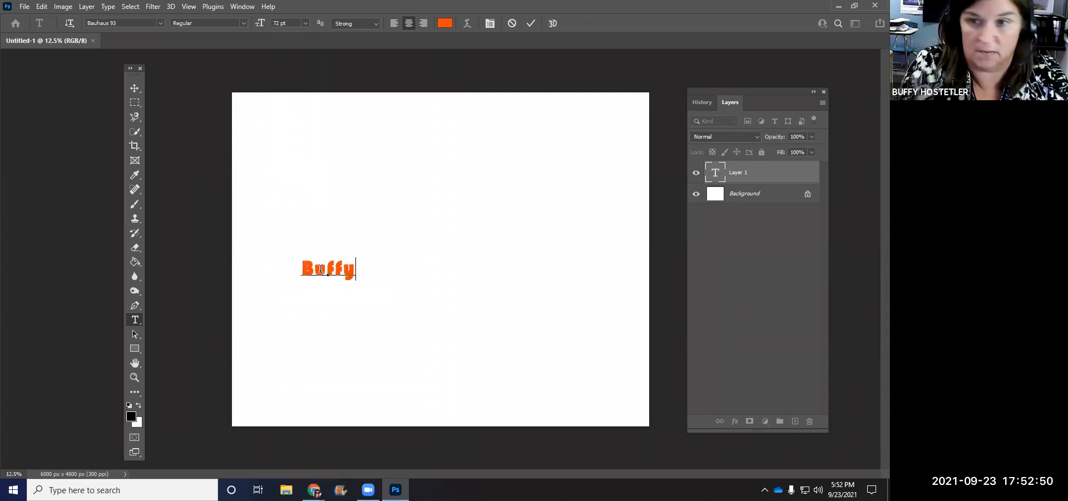
{"action": "left_click", "coordinate": [327, 269]}
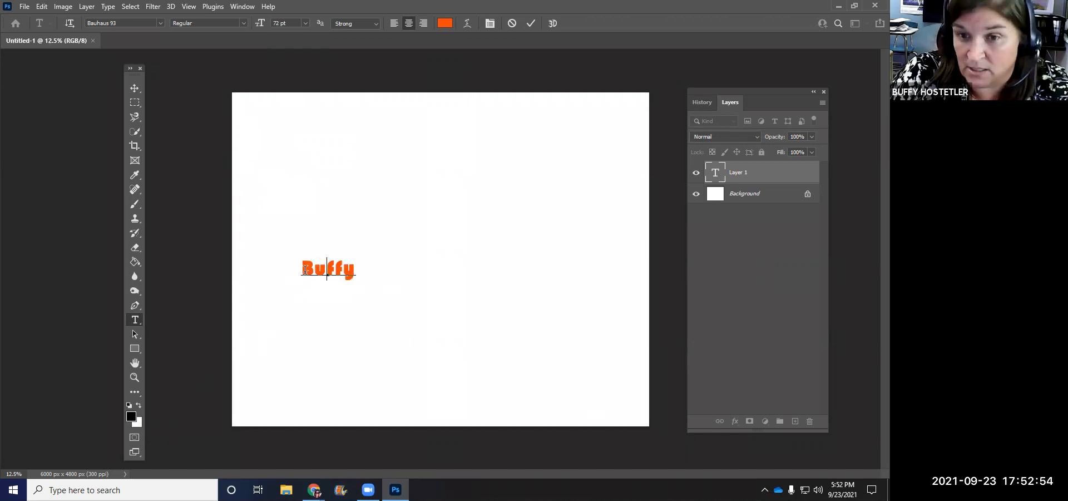
{"action": "left_click_drag", "start_coordinate": [303, 269], "coordinate": [403, 269]}
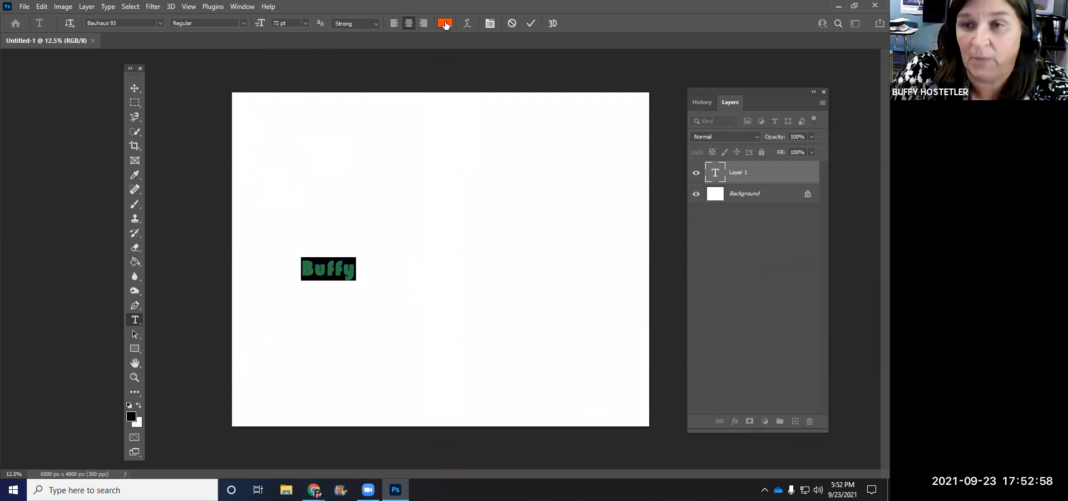
{"action": "left_click", "coordinate": [133, 417]}
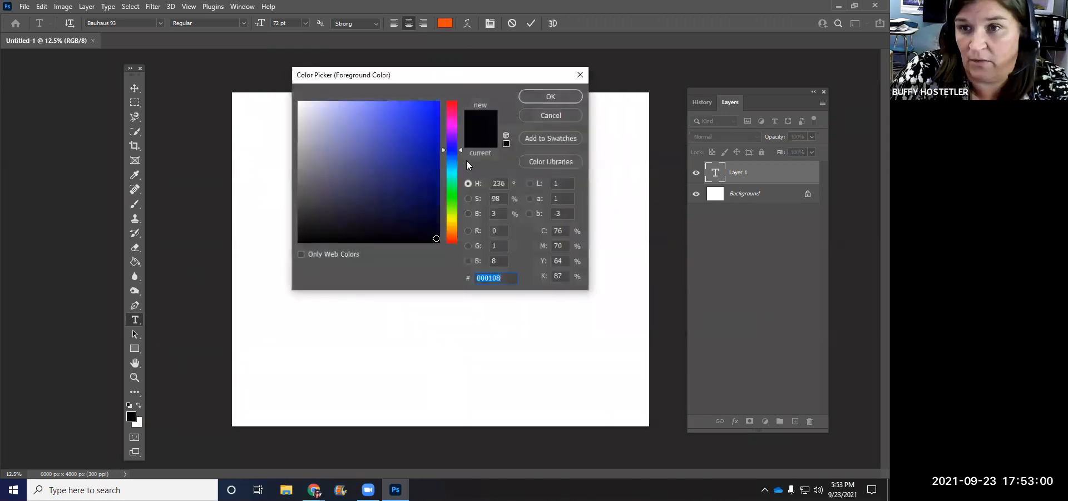
{"action": "left_click", "coordinate": [552, 96]}
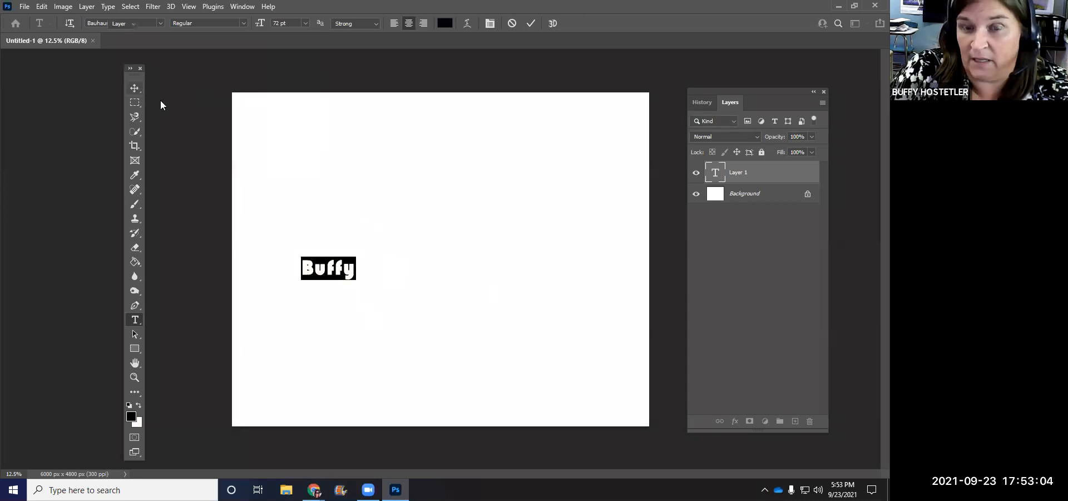
- Move the name text to about the center of the canvas
{"action": "left_click", "coordinate": [135, 88]}
{"action": "left_click_drag", "start_coordinate": [334, 268], "coordinate": [429, 262]}
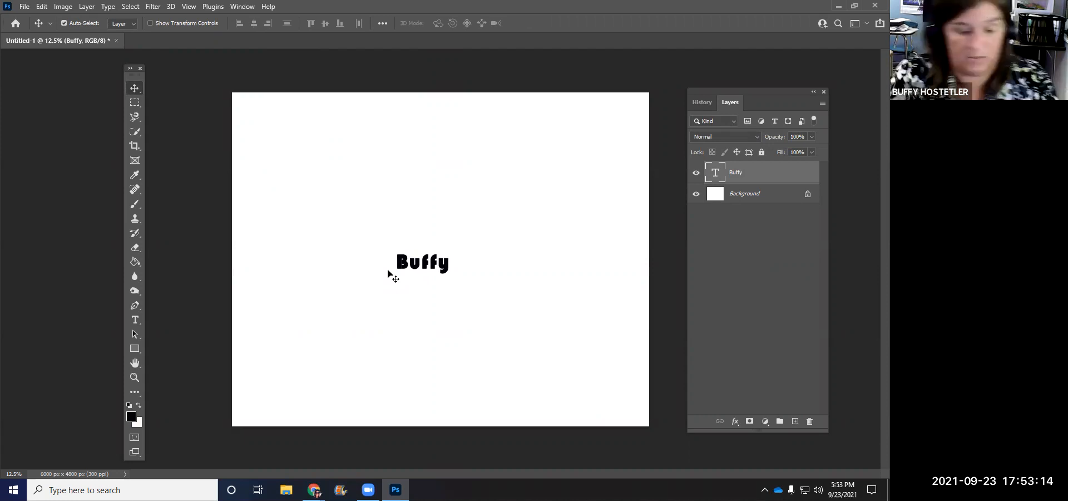
{"action": "key", "text": "ctrl+t"}
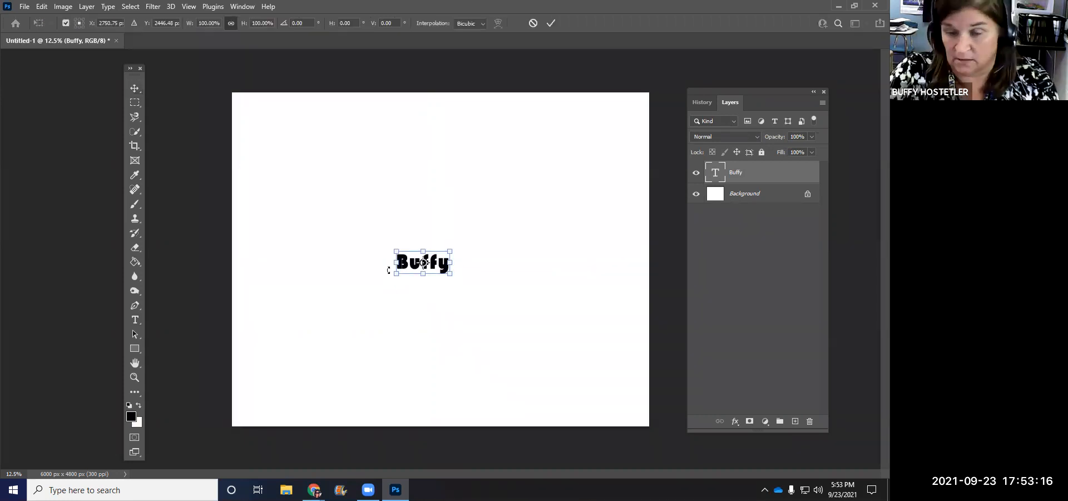
{"action": "left_click", "coordinate": [139, 89]}
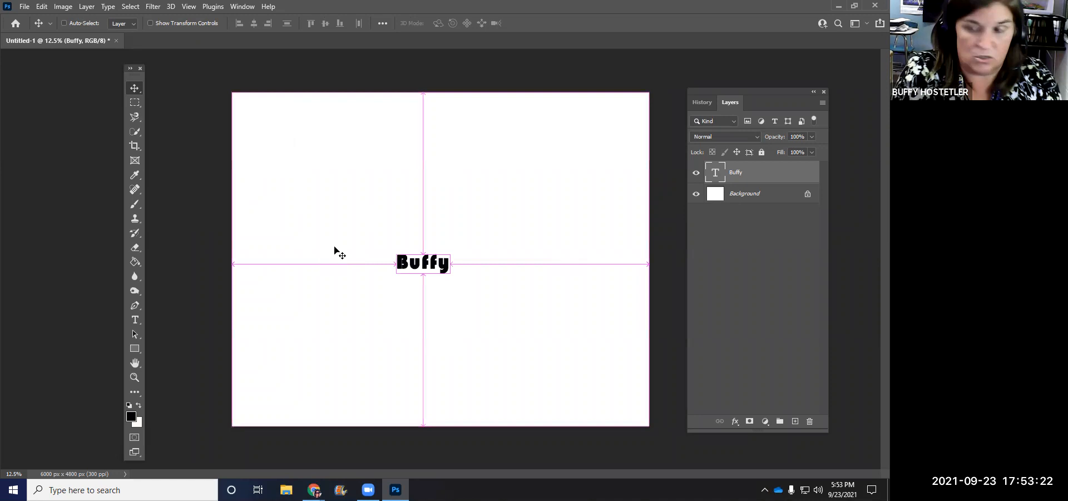
- Scale the name text up to about 755%, nearly the full canvas width, and position it near the center of the canvas
{"action": "key", "text": "ctrl+t"}
{"action": "left_click_drag", "start_coordinate": [361, 221], "coordinate": [228, 119]}
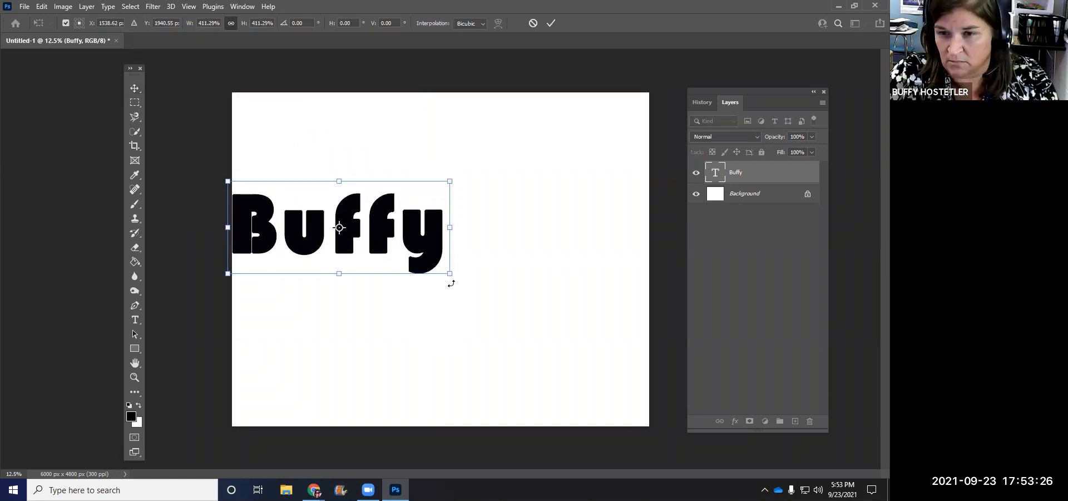
{"action": "left_click_drag", "start_coordinate": [470, 295], "coordinate": [615, 431]}
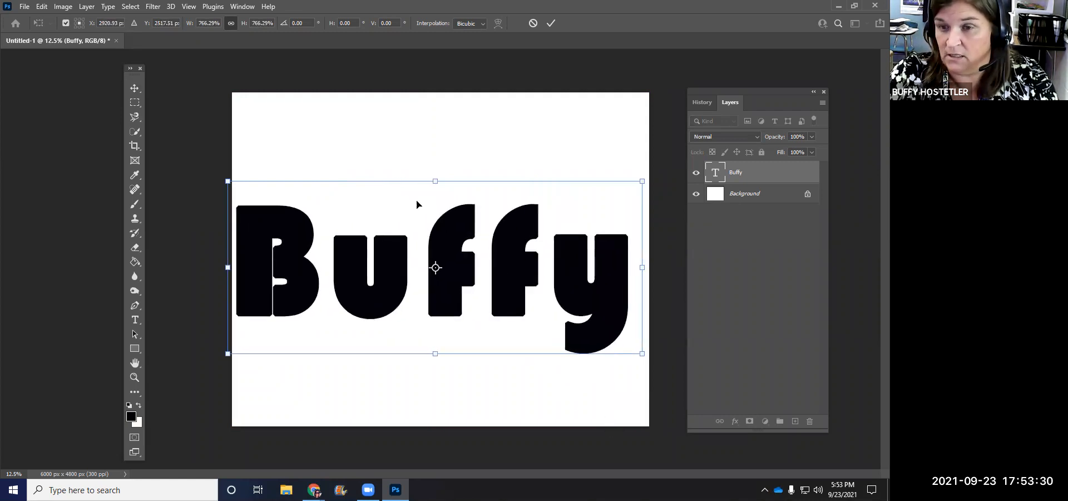
{"action": "left_click_drag", "start_coordinate": [415, 166], "coordinate": [417, 186]}
{"action": "left_click_drag", "start_coordinate": [441, 255], "coordinate": [449, 221]}
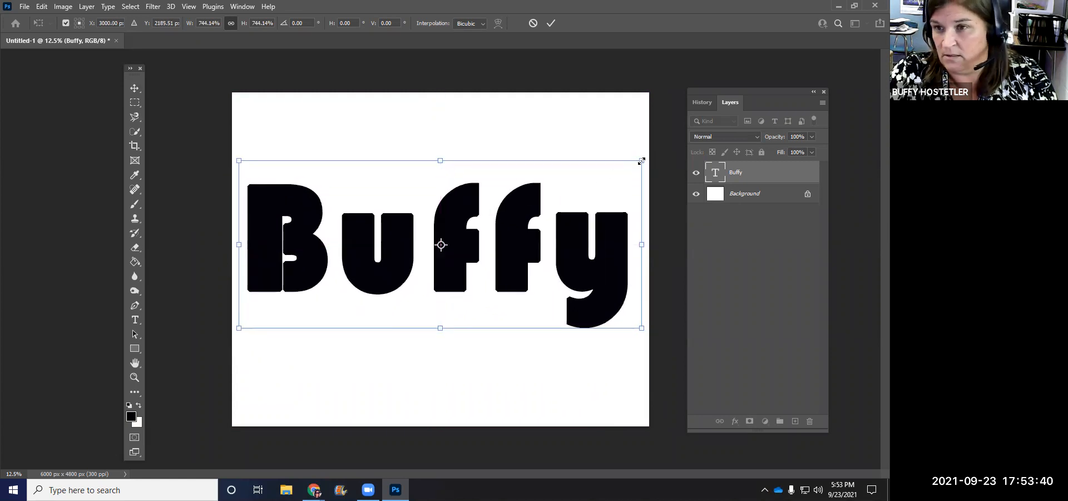
{"action": "left_click_drag", "start_coordinate": [644, 159], "coordinate": [648, 157]}
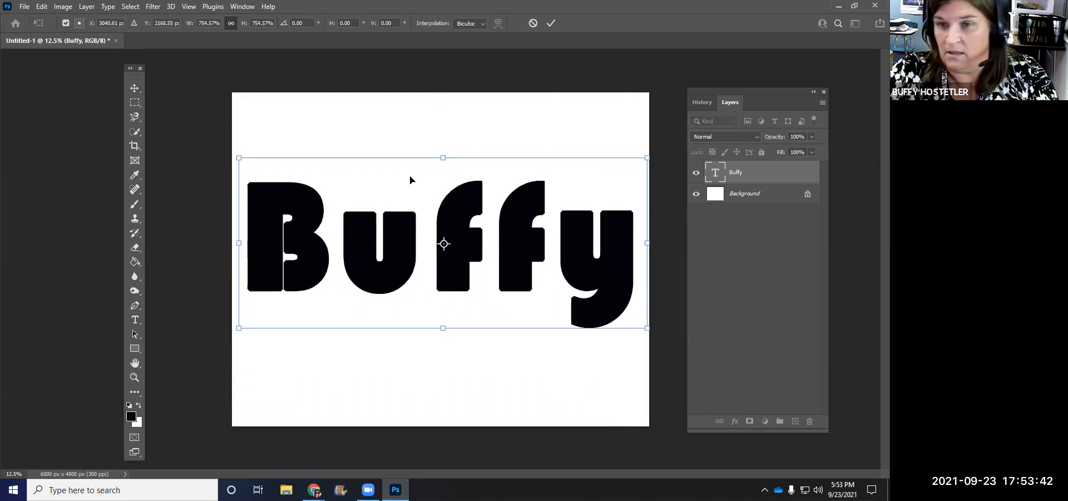
{"action": "key", "text": "Return"}
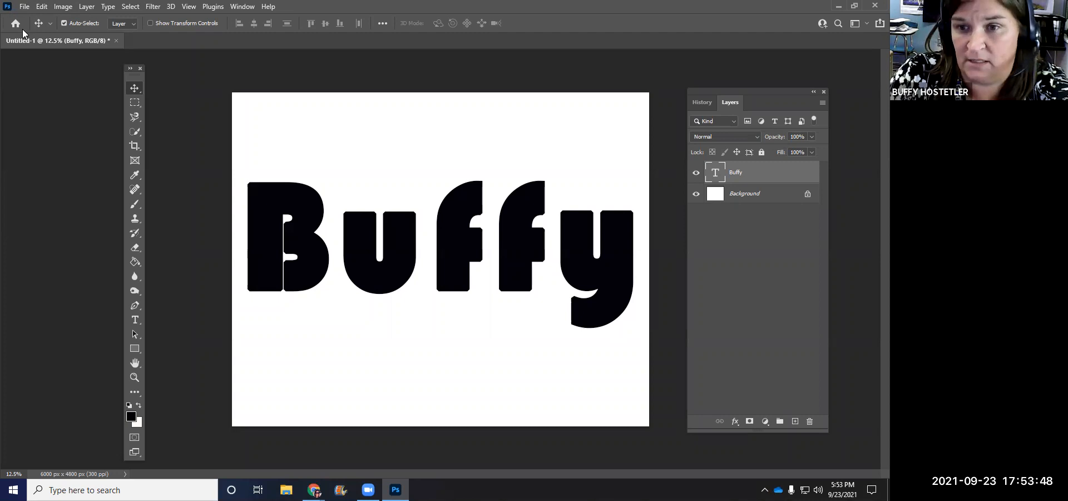
- Save the document to the Desktop as a Photoshop file named "lastname photos in a word"
{"action": "left_click", "coordinate": [24, 7]}
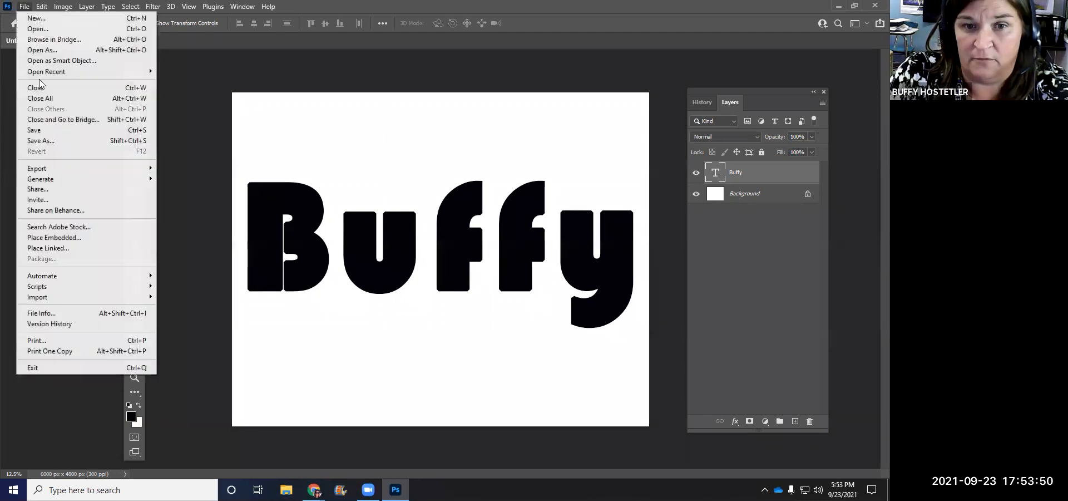
{"action": "left_click", "coordinate": [39, 138]}
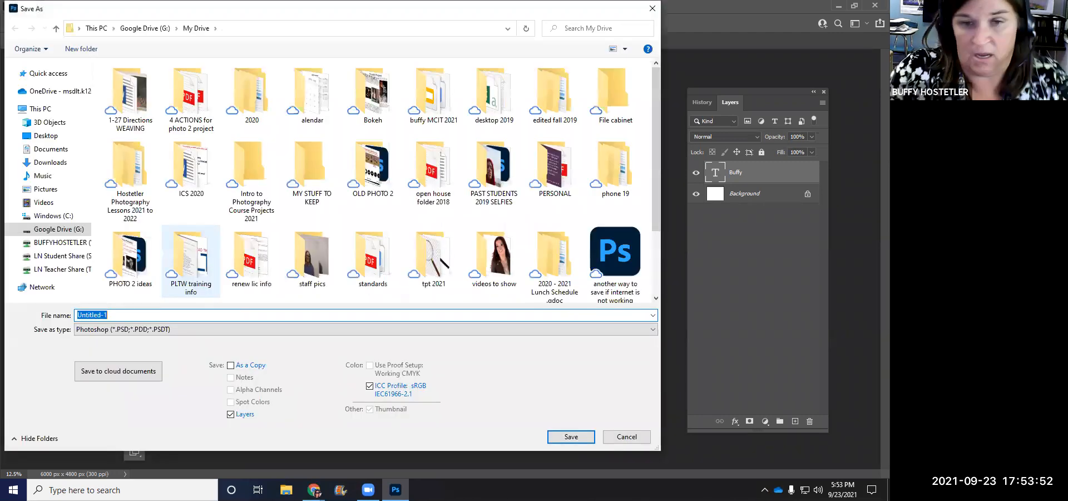
{"action": "left_click", "coordinate": [46, 135]}
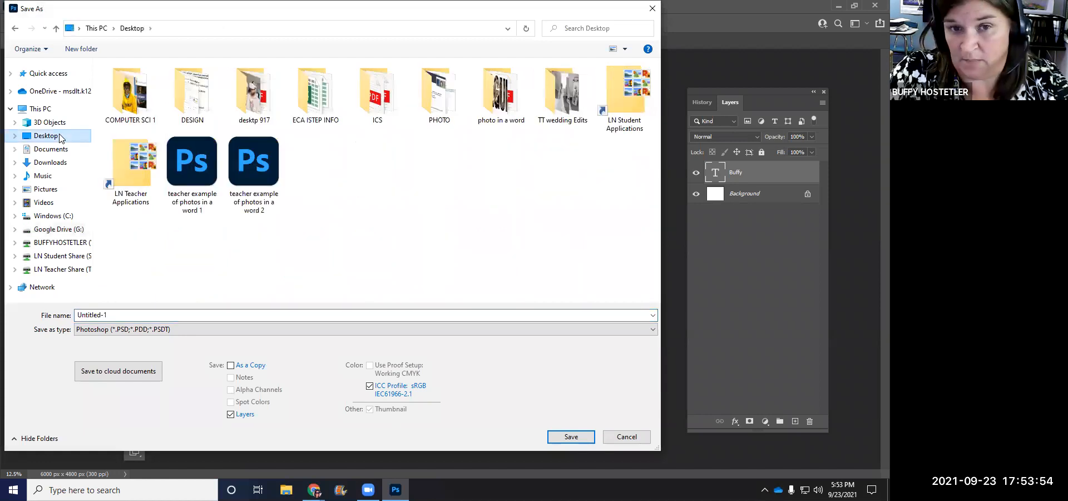
{"action": "left_click", "coordinate": [52, 229]}
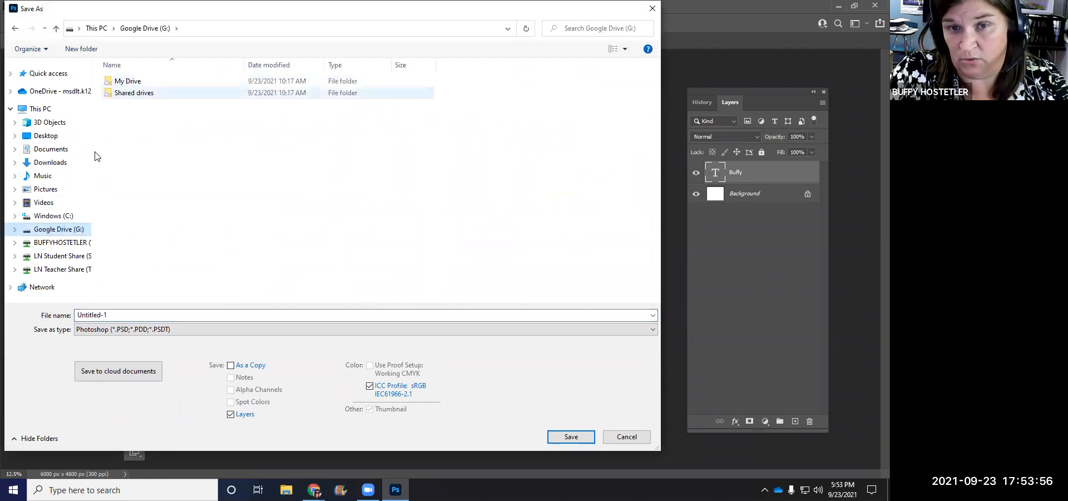
{"action": "left_click", "coordinate": [41, 136]}
{"action": "type", "text": "lastname"}
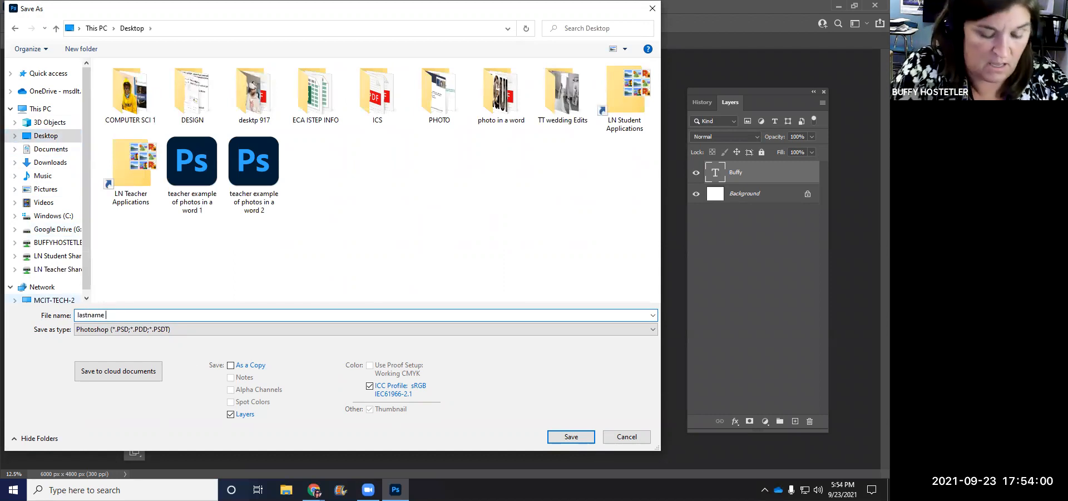
{"action": "type", "text": " photos in a word"}
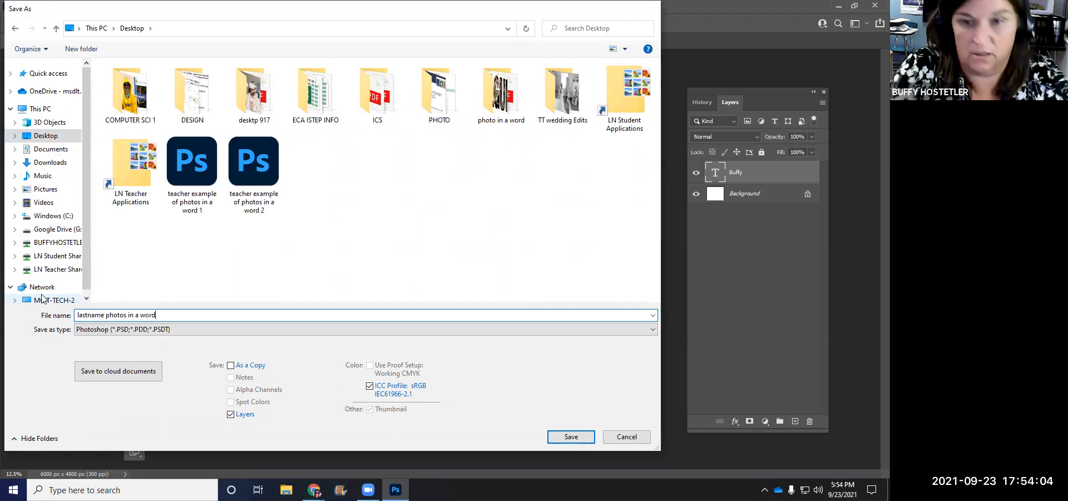
{"action": "key", "text": "Return"}
{"action": "left_click", "coordinate": [490, 100]}
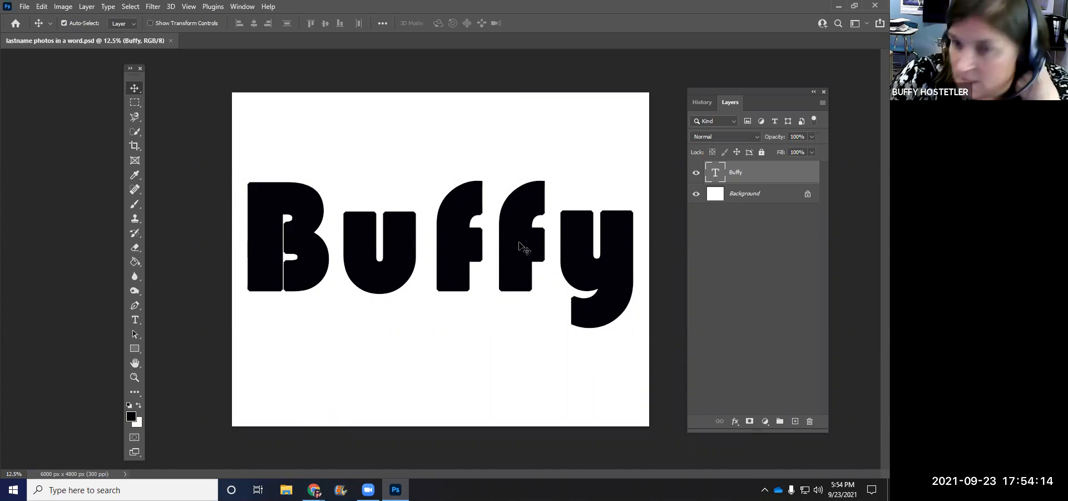
- Select all of the name text and change its font to Cooper Black
{"action": "left_click", "coordinate": [144, 323]}
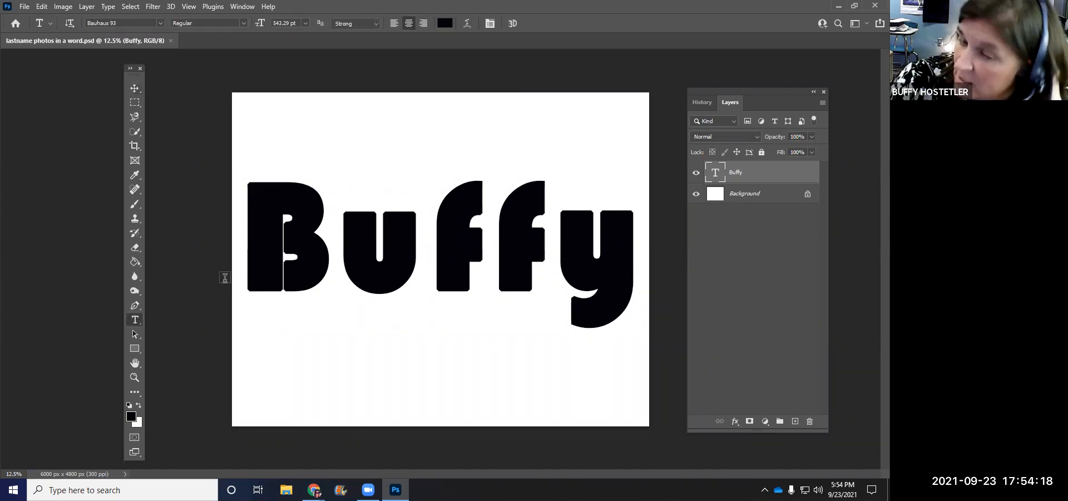
{"action": "left_click", "coordinate": [252, 255]}
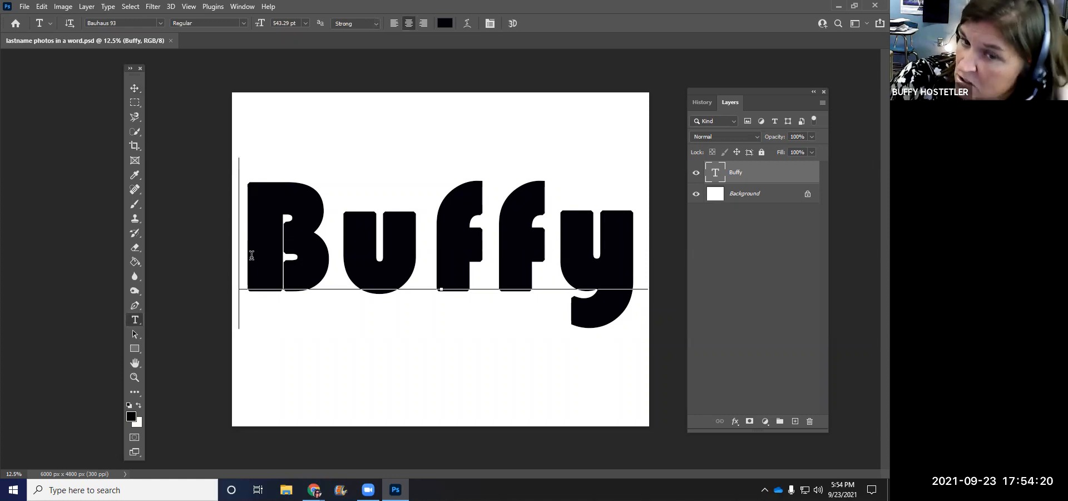
{"action": "left_click_drag", "start_coordinate": [253, 255], "coordinate": [640, 275]}
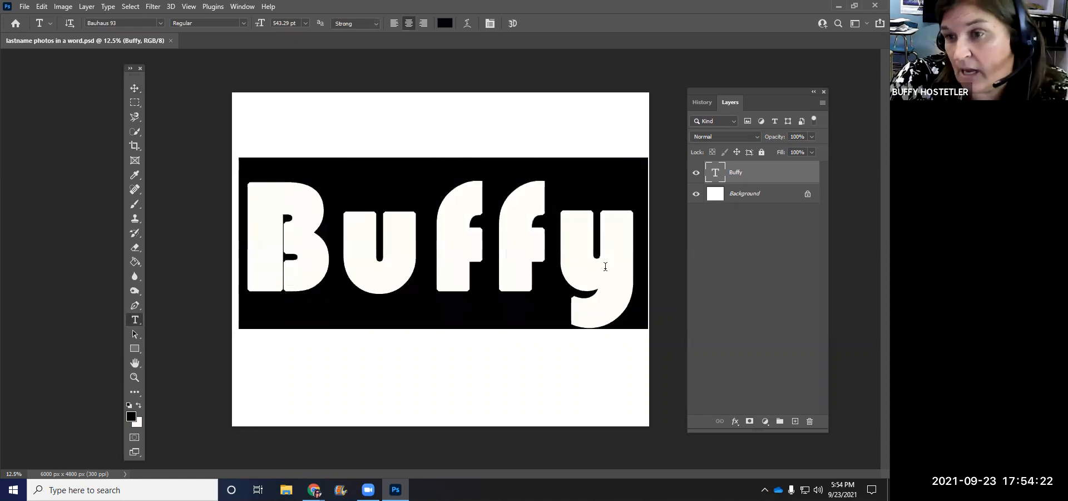
{"action": "left_click", "coordinate": [160, 23]}
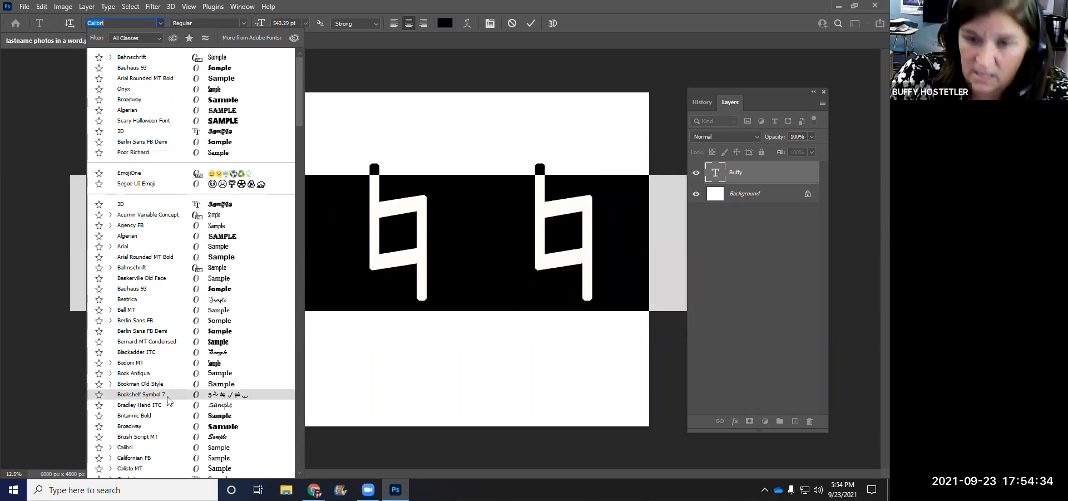
{"action": "scroll", "coordinate": [139, 370], "scroll_direction": "down", "scroll_amount": 1}
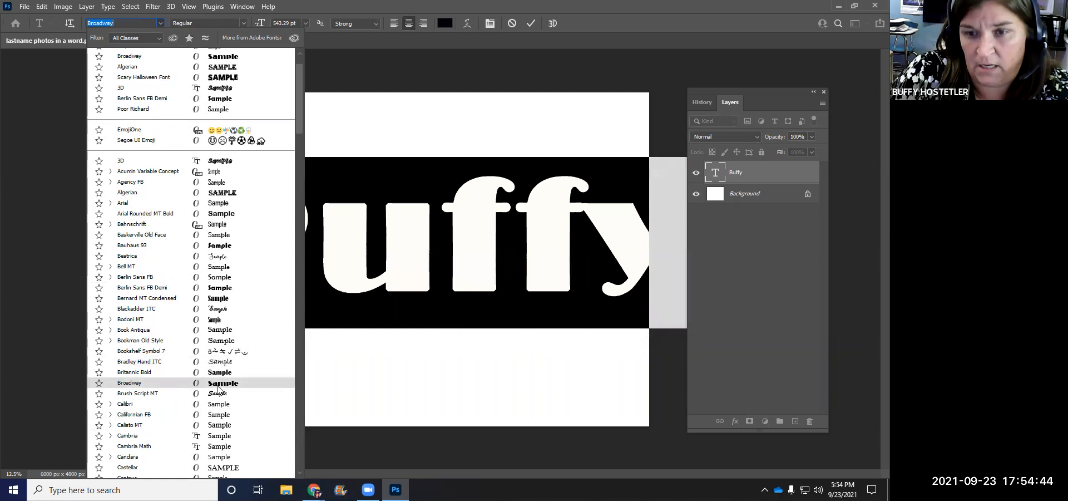
{"action": "scroll", "coordinate": [217, 388], "scroll_direction": "down", "scroll_amount": 2}
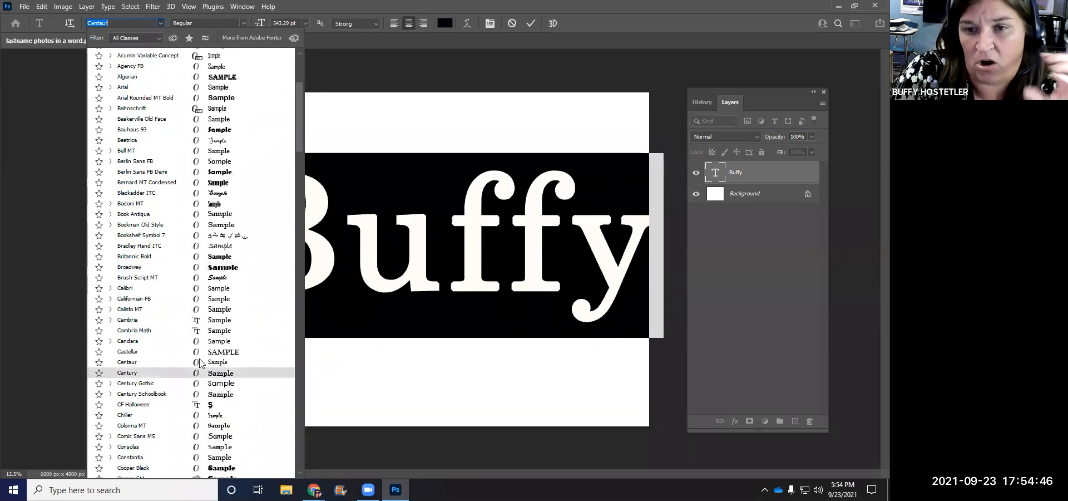
{"action": "scroll", "coordinate": [209, 390], "scroll_direction": "down", "scroll_amount": 1}
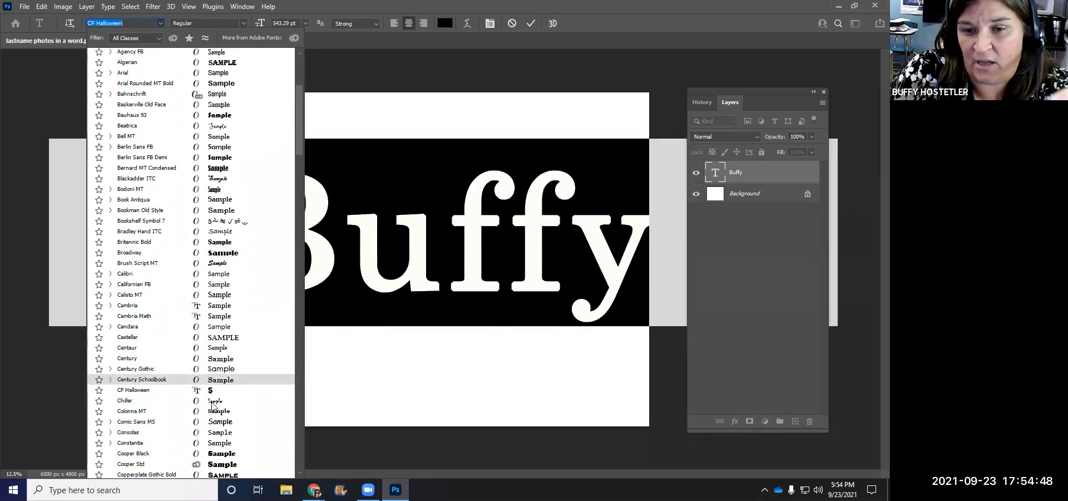
{"action": "scroll", "coordinate": [214, 421], "scroll_direction": "down", "scroll_amount": 1}
{"action": "left_click", "coordinate": [217, 418]}
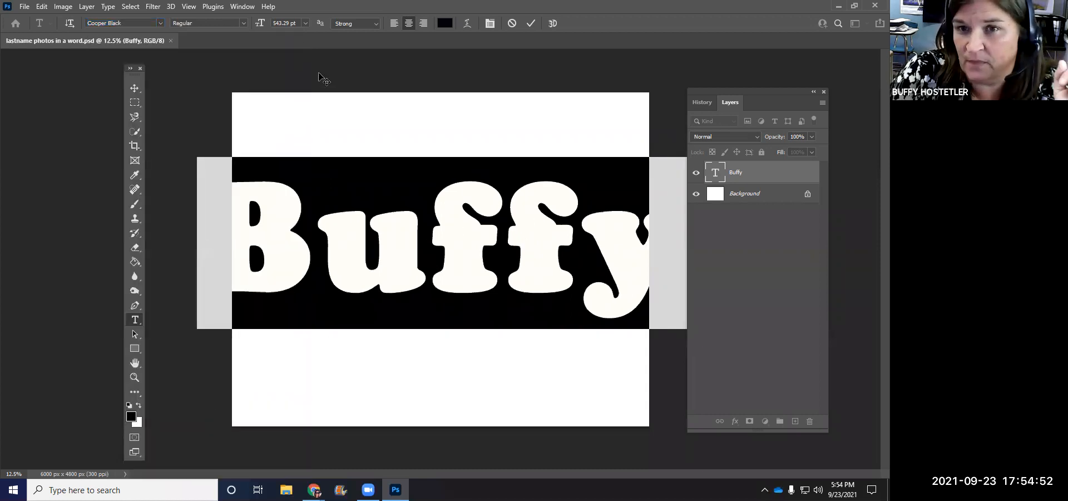
{"action": "left_click", "coordinate": [132, 90]}
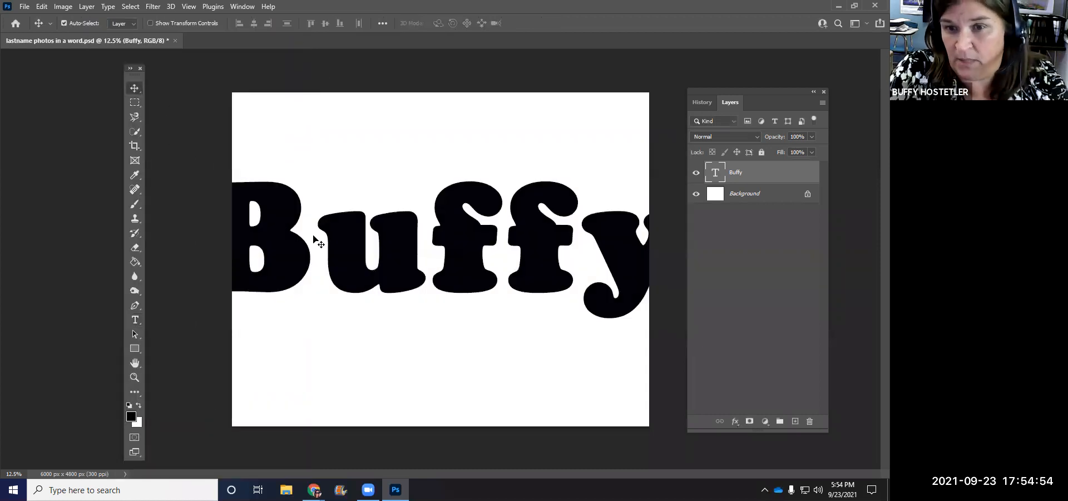
{"action": "key", "text": "ctrl"}
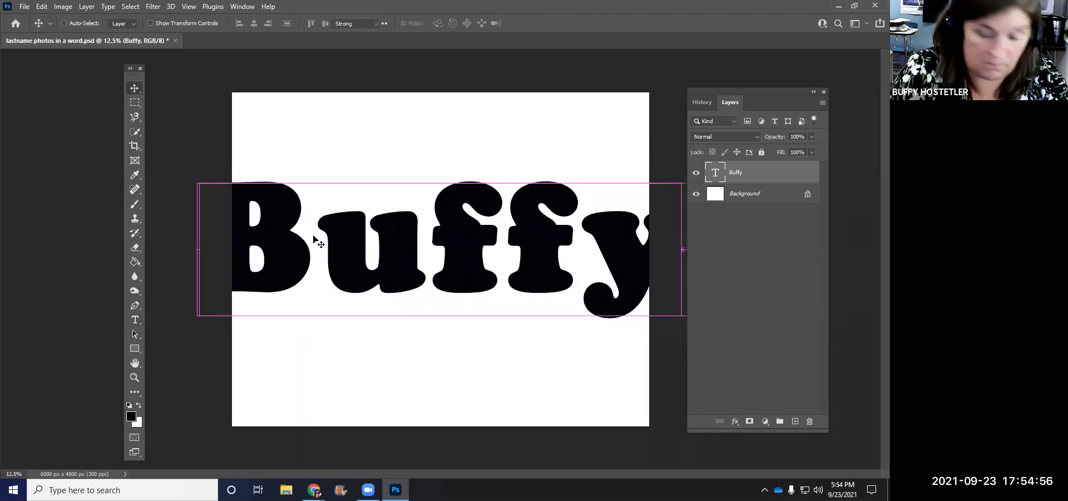
{"action": "key", "text": "t"}
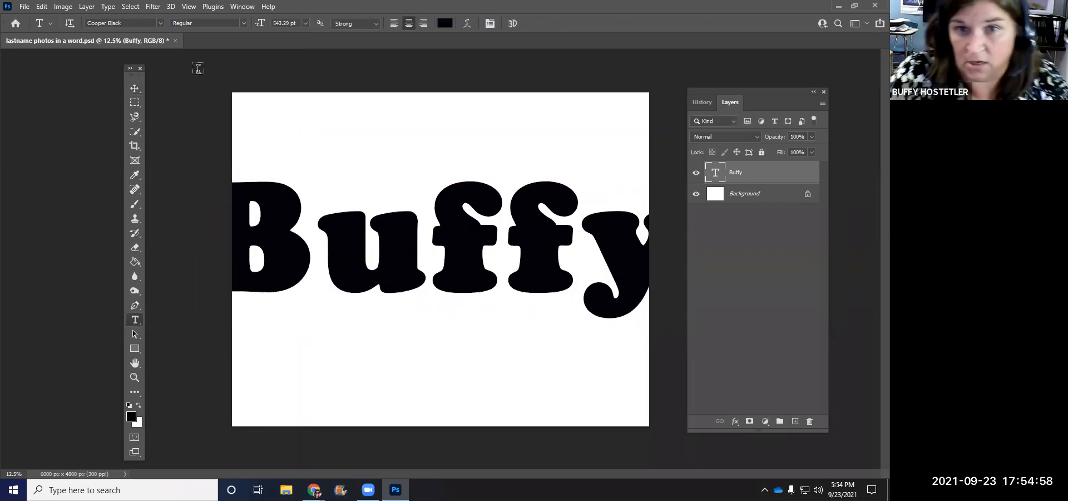
{"action": "left_click", "coordinate": [134, 88]}
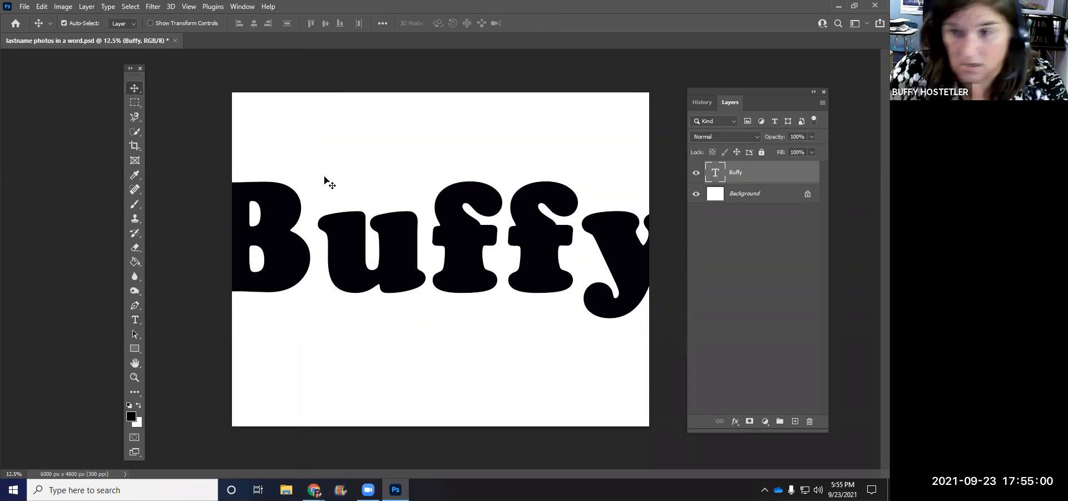
- Scale the name text down to about 79% so it fits the canvas width, and place it in the upper half of the canvas
{"action": "key", "text": "ctrl+t"}
{"action": "left_click_drag", "start_coordinate": [198, 153], "coordinate": [317, 212]}
{"action": "left_click_drag", "start_coordinate": [458, 266], "coordinate": [390, 222]}
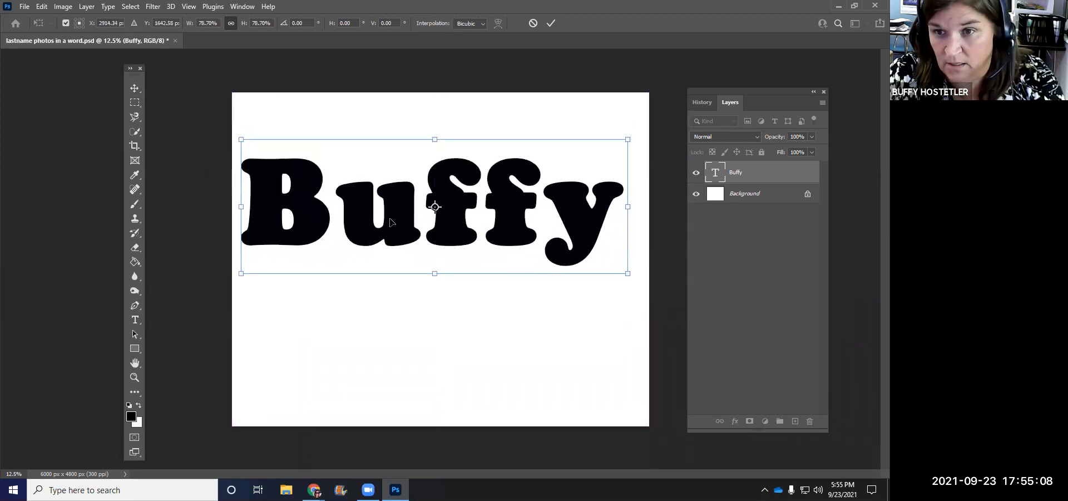
{"action": "key", "text": "Return"}
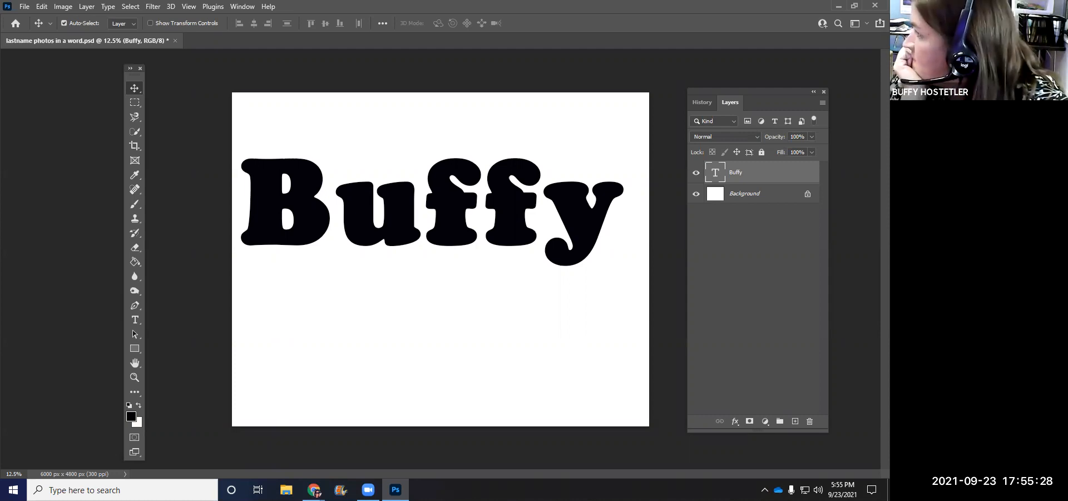
- Try switching between the Gradient Tool and the Paint Bucket Tool
{"action": "left_click", "coordinate": [131, 265]}
{"action": "right_click", "coordinate": [130, 264]}
{"action": "left_click", "coordinate": [183, 260]}
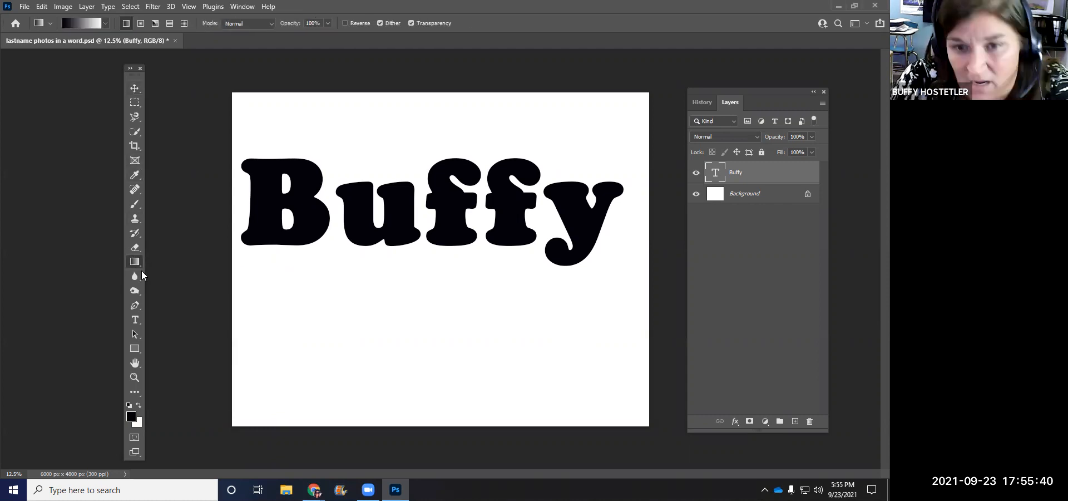
{"action": "right_click", "coordinate": [136, 259]}
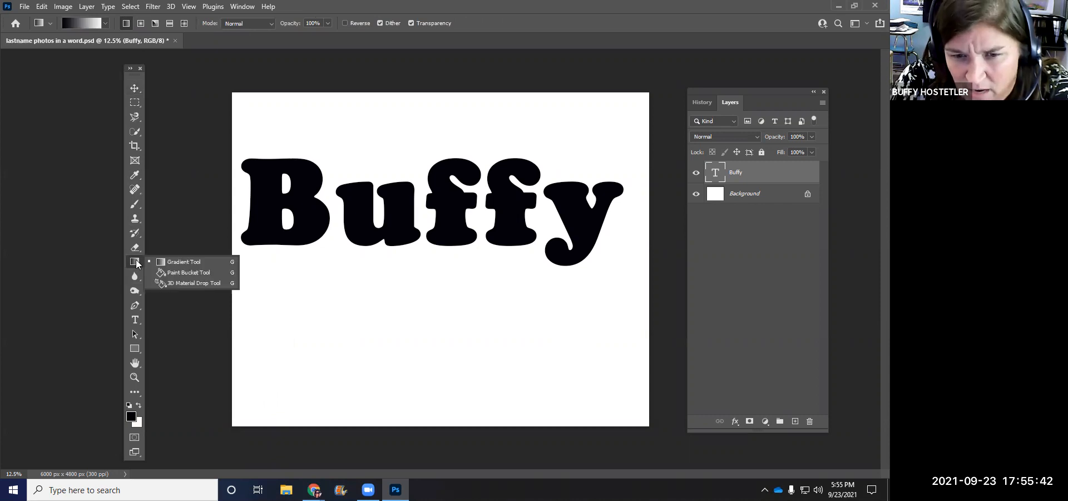
{"action": "left_click", "coordinate": [185, 272]}
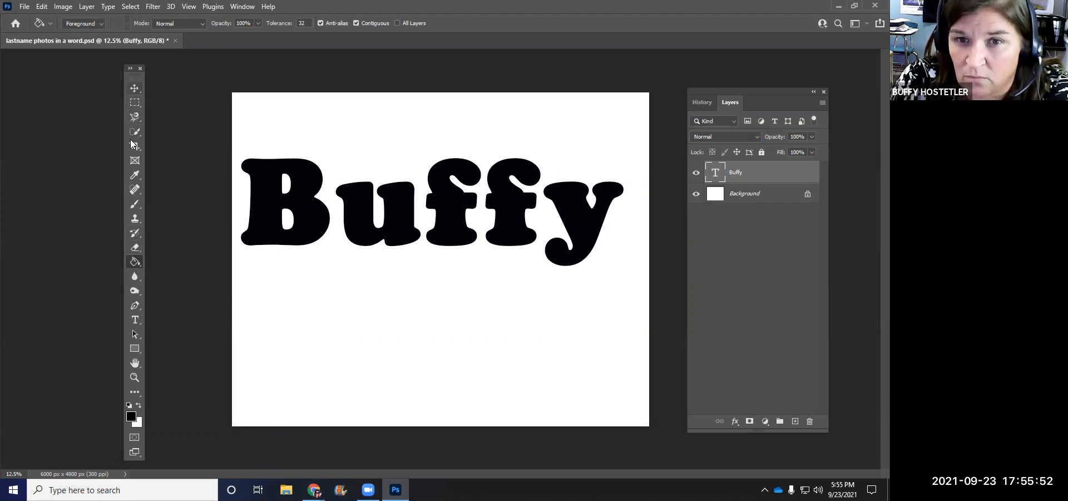
{"action": "right_click", "coordinate": [136, 262]}
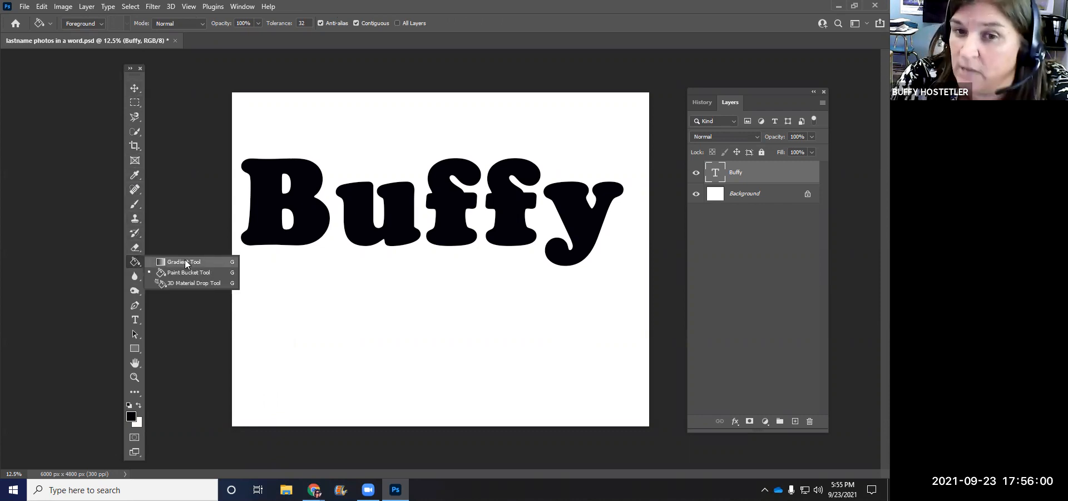
{"action": "left_click", "coordinate": [185, 259]}
- Fill the openings inside the name's first letter with the foreground color using the Paint Bucket Tool, rasterizing the type layer
{"action": "right_click", "coordinate": [136, 260]}
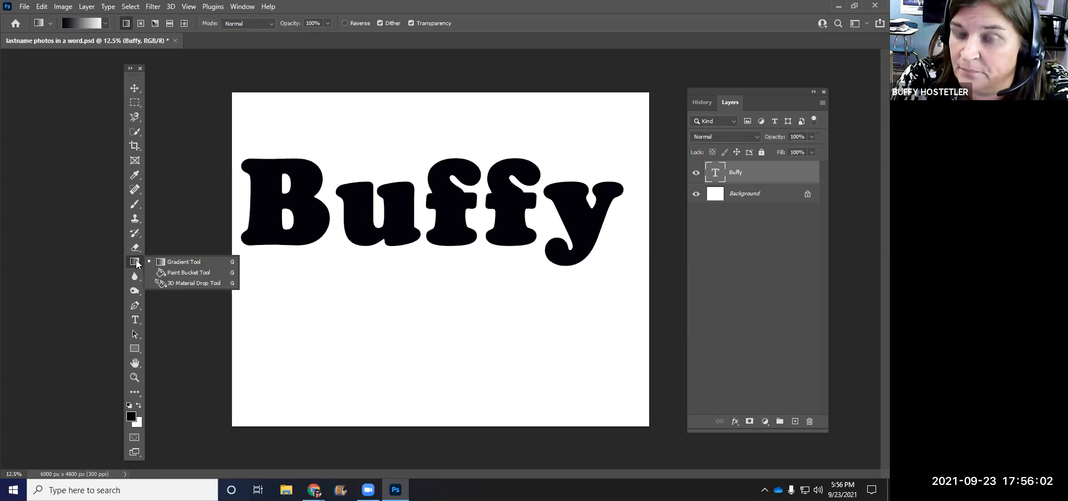
{"action": "left_click", "coordinate": [181, 272]}
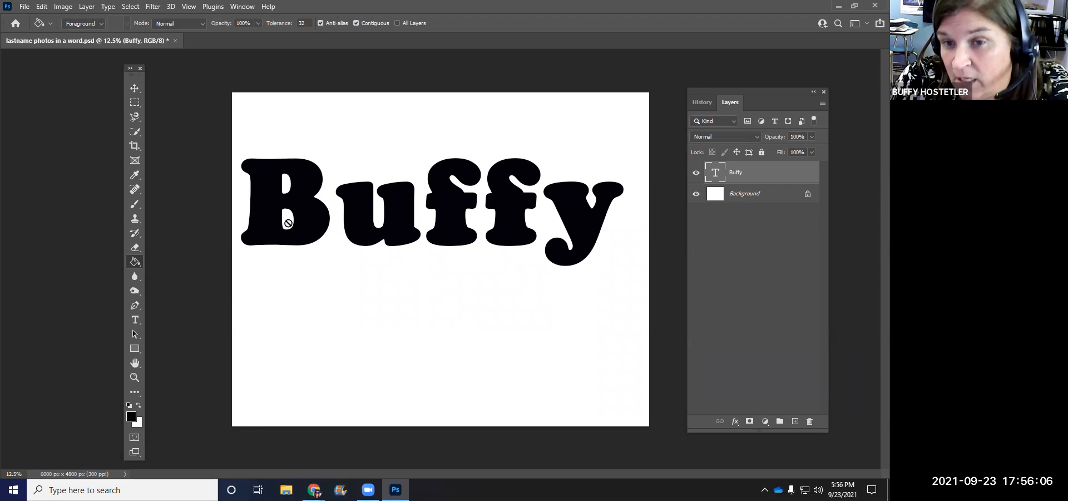
{"action": "left_click", "coordinate": [283, 185]}
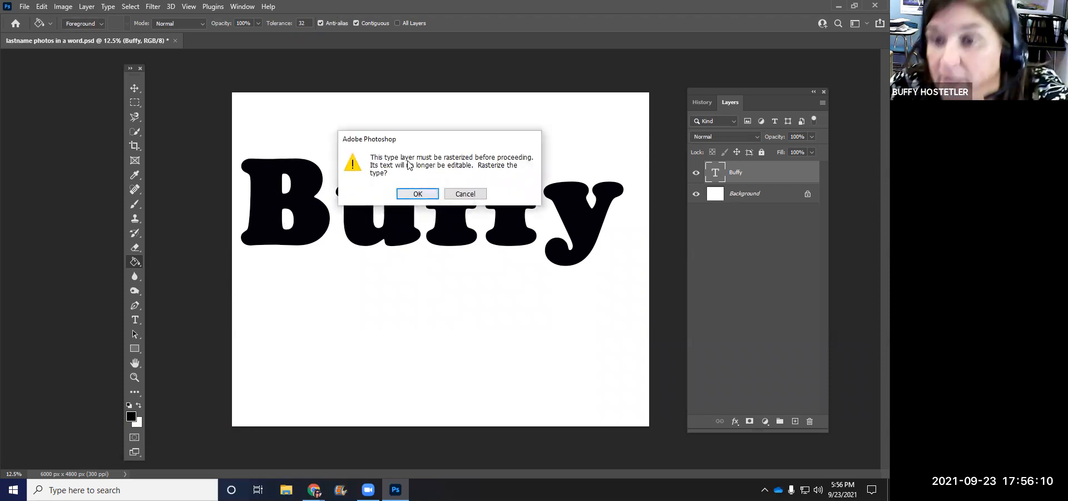
{"action": "left_click", "coordinate": [417, 193]}
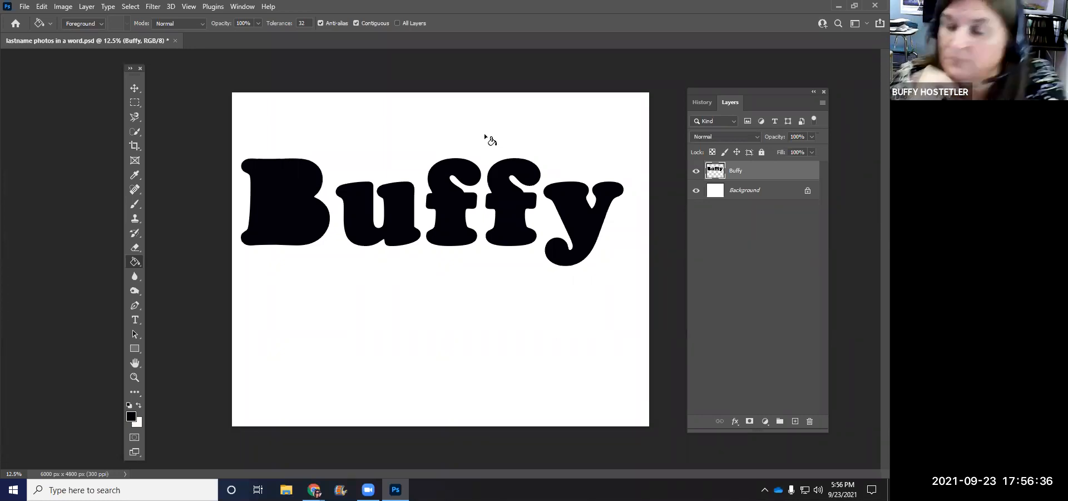
{"action": "left_click", "coordinate": [132, 87]}
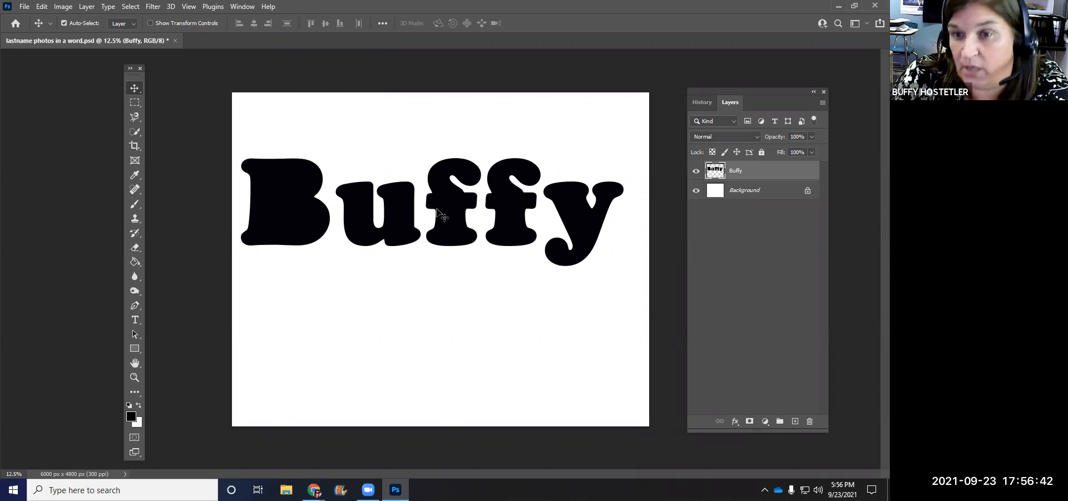
- Open the selfie portrait of the light-haired student from the 1 Selfie folder inside the Desktop's PHOTO folder
{"action": "left_click", "coordinate": [24, 7]}
{"action": "left_click", "coordinate": [34, 28]}
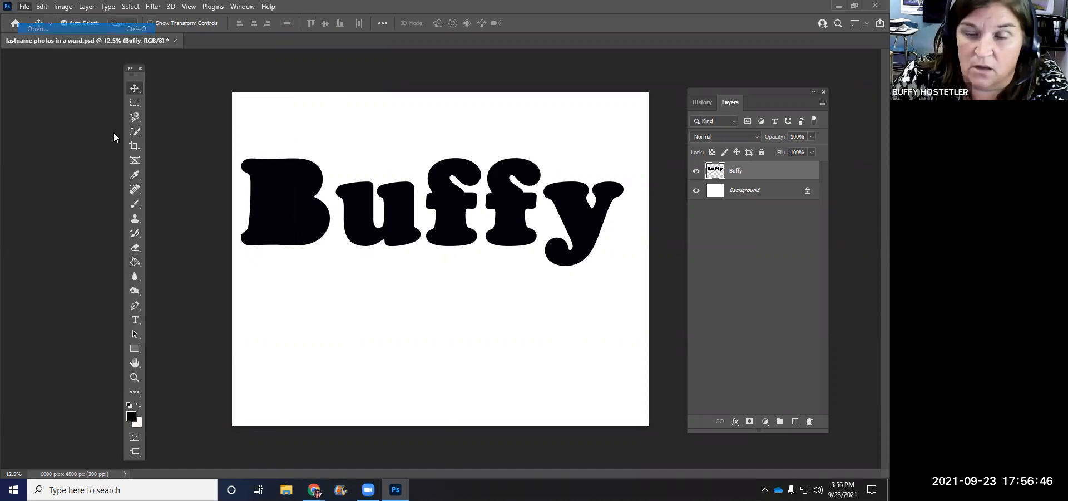
{"action": "scroll", "coordinate": [312, 256], "scroll_direction": "down", "scroll_amount": 1}
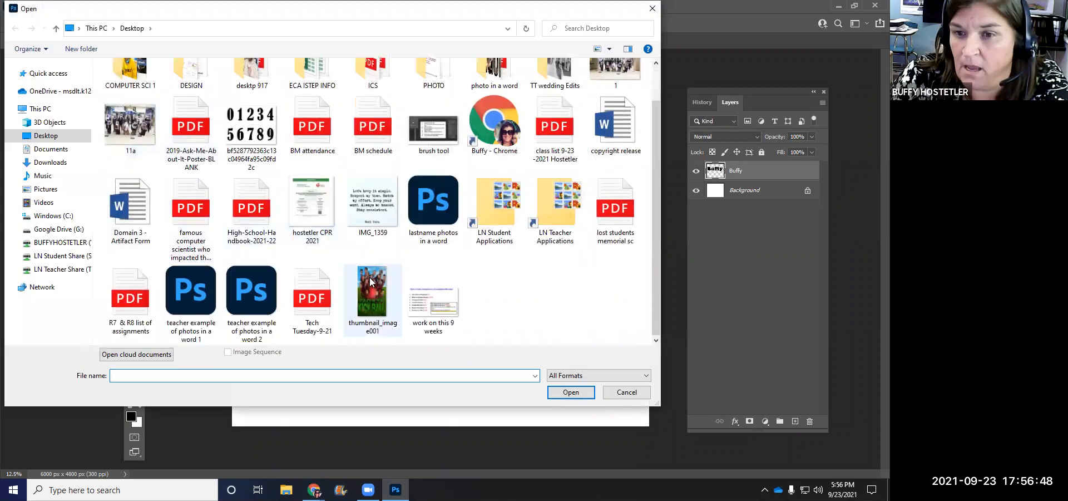
{"action": "scroll", "coordinate": [374, 294], "scroll_direction": "up", "scroll_amount": 1}
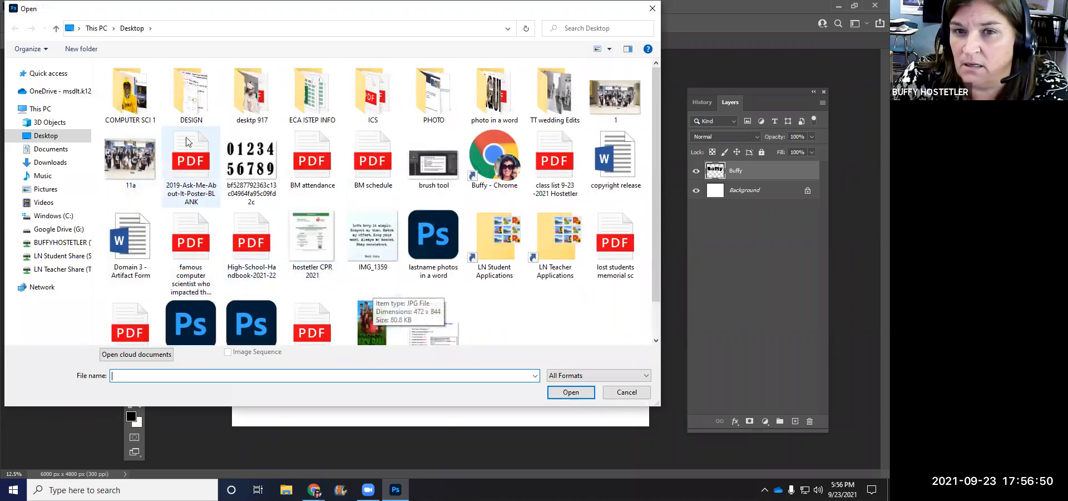
{"action": "double_click", "coordinate": [140, 112]}
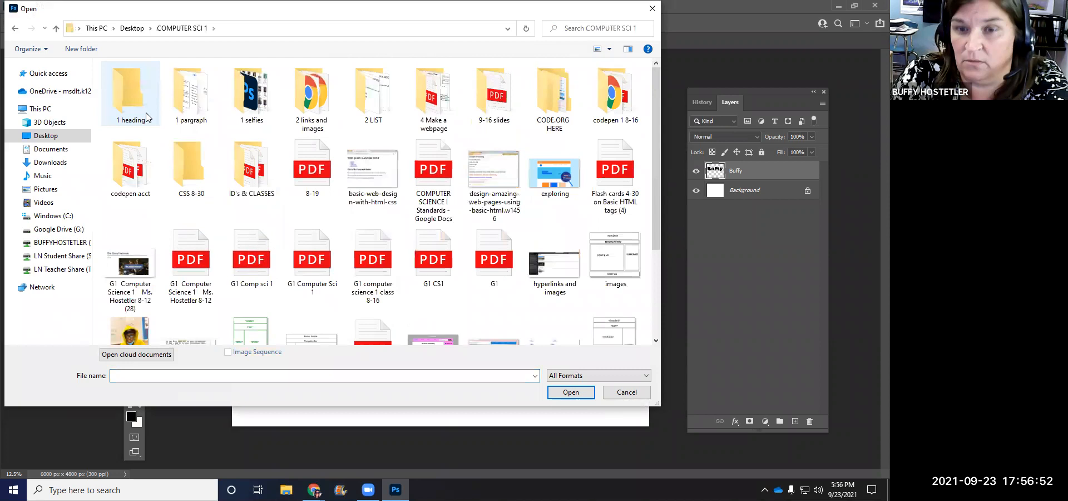
{"action": "left_click", "coordinate": [15, 28]}
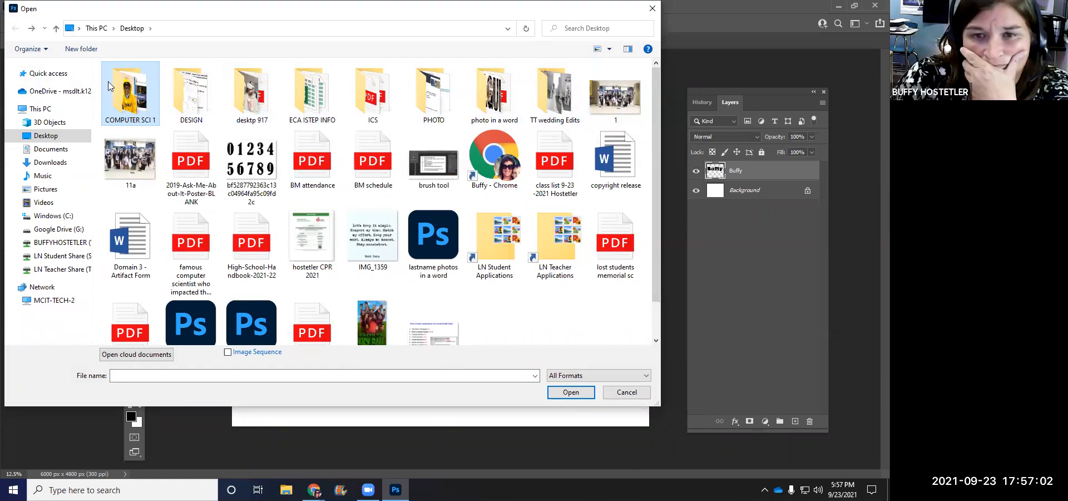
{"action": "double_click", "coordinate": [434, 96]}
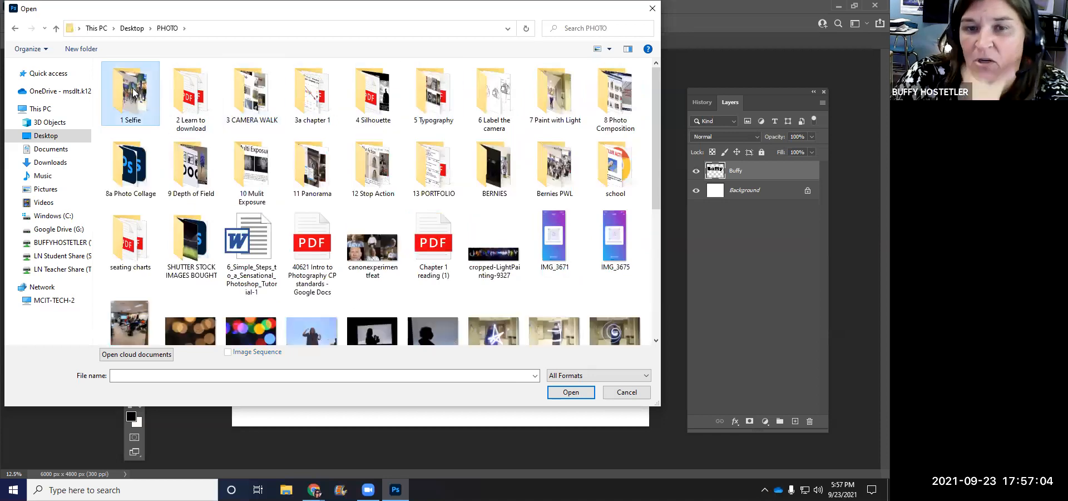
{"action": "double_click", "coordinate": [133, 92]}
{"action": "double_click", "coordinate": [315, 177]}
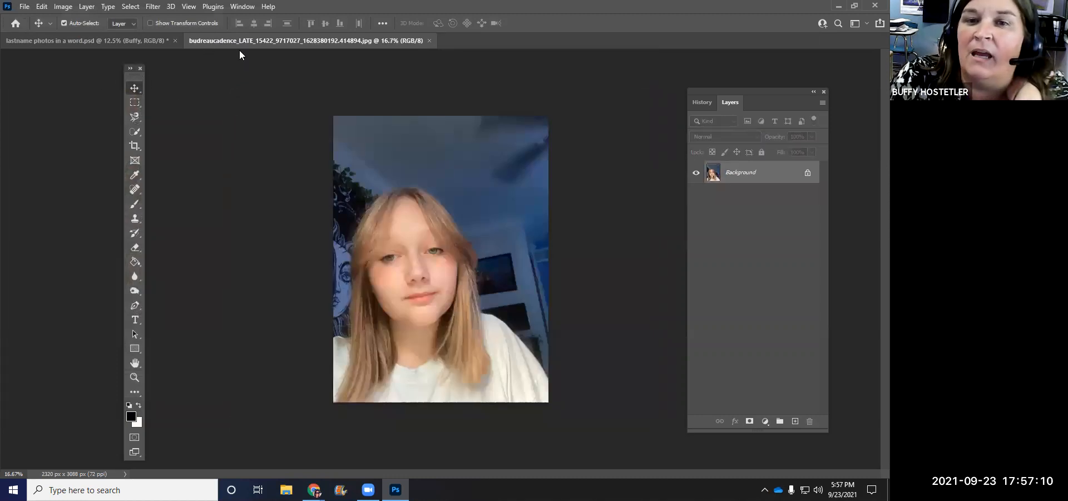
- Float the portrait in its own window, copy it into the name document as a new layer, and close the source photo
{"action": "left_click_drag", "start_coordinate": [231, 42], "coordinate": [460, 94]}
{"action": "left_click_drag", "start_coordinate": [473, 249], "coordinate": [523, 244]}
{"action": "left_click", "coordinate": [599, 100]}
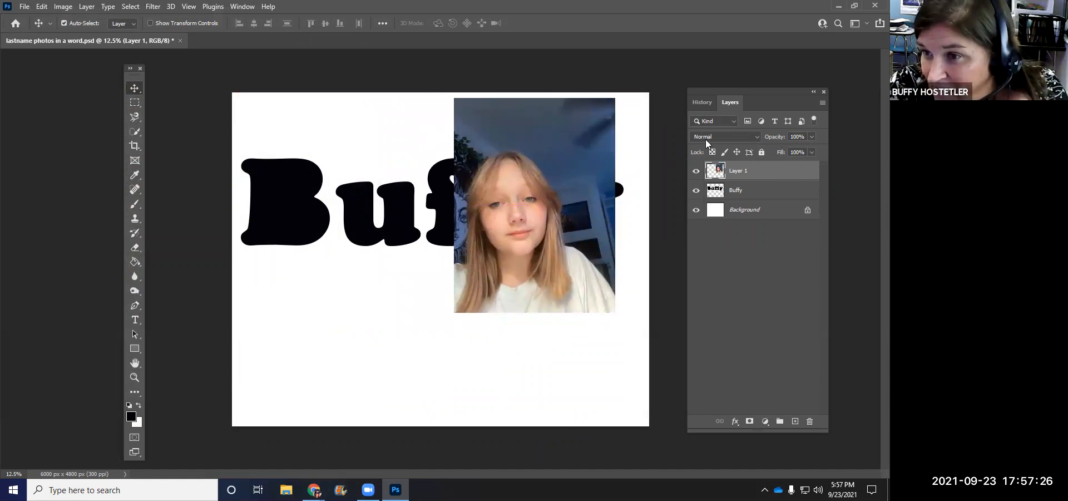
- Lower the portrait layer's opacity to 76% and move the portrait over the first f of the name
{"action": "left_click", "coordinate": [812, 137]}
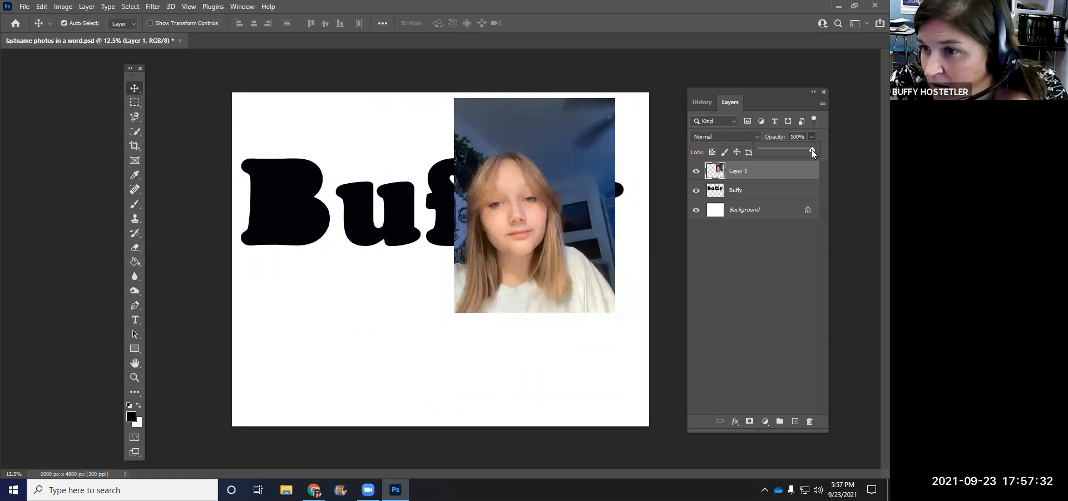
{"action": "left_click_drag", "start_coordinate": [537, 271], "coordinate": [525, 245]}
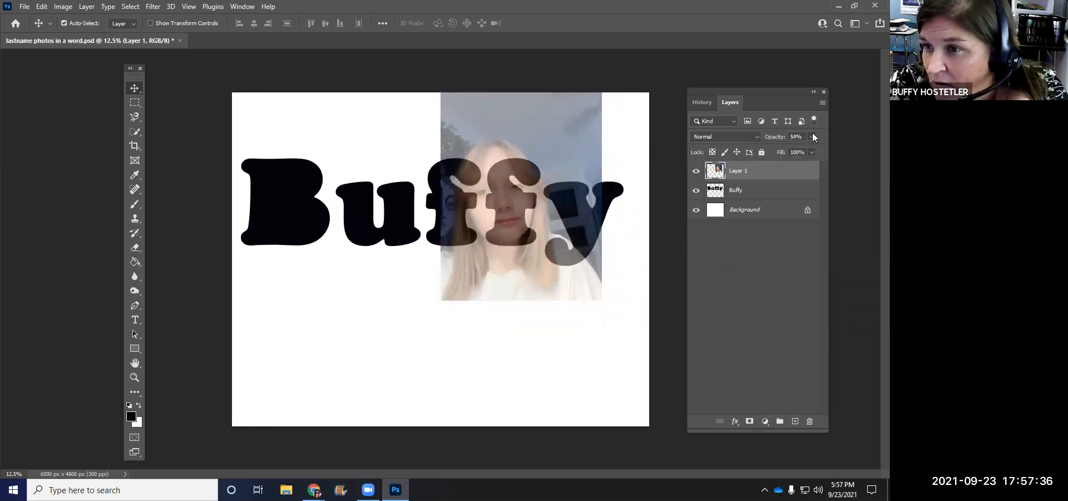
{"action": "mouse_move", "coordinate": [805, 149]}
{"action": "left_mouse_down"}
{"action": "mouse_move", "coordinate": [791, 152]}
{"action": "mouse_move", "coordinate": [803, 151]}
{"action": "left_mouse_up"}
{"action": "left_click_drag", "start_coordinate": [510, 228], "coordinate": [573, 249]}
{"action": "left_click_drag", "start_coordinate": [546, 190], "coordinate": [475, 229]}
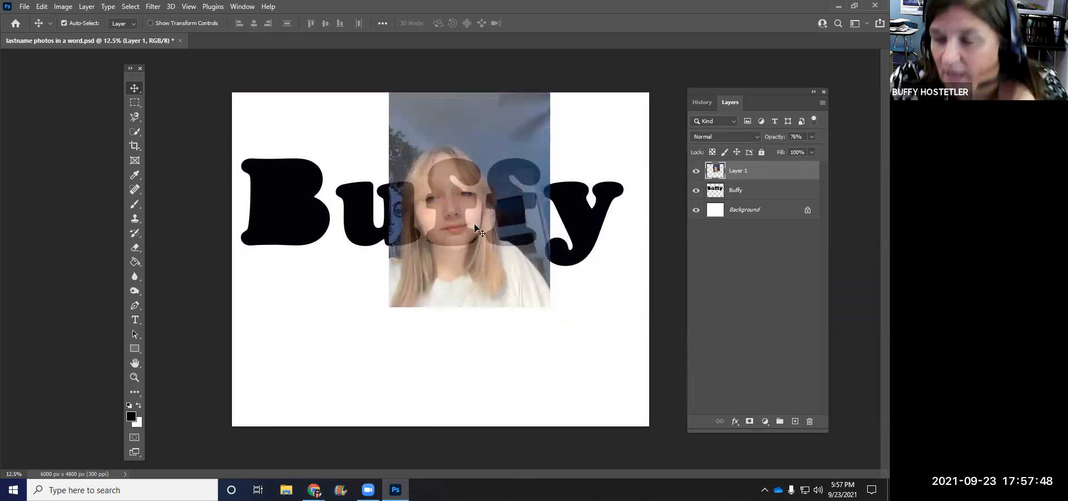
- Narrow the portrait with Free Transform and position the face over the first f
{"action": "key", "text": "ctrl+t"}
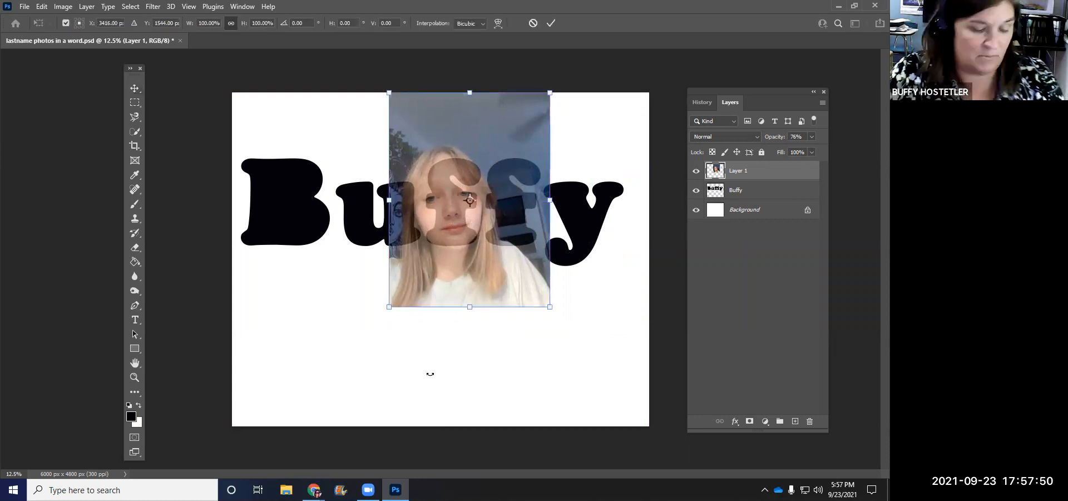
{"action": "left_click_drag", "start_coordinate": [549, 303], "coordinate": [570, 259]}
{"action": "mouse_move", "coordinate": [464, 248]}
{"action": "left_mouse_down"}
{"action": "mouse_move", "coordinate": [484, 228]}
{"action": "mouse_move", "coordinate": [477, 238]}
{"action": "mouse_move", "coordinate": [490, 239]}
{"action": "mouse_move", "coordinate": [466, 256]}
{"action": "left_mouse_up"}
{"action": "key", "text": "Return"}
{"action": "left_click_drag", "start_coordinate": [482, 222], "coordinate": [487, 308]}
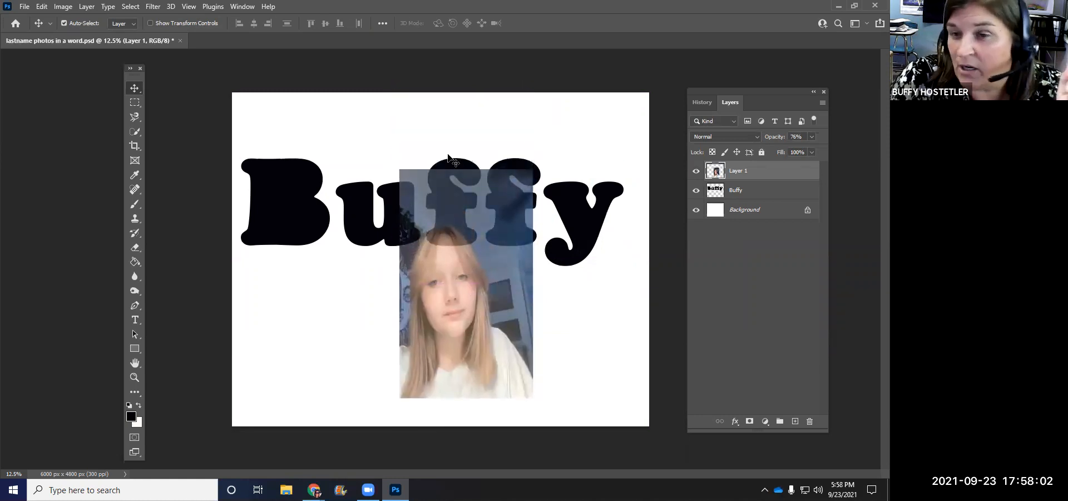
{"action": "left_click_drag", "start_coordinate": [500, 254], "coordinate": [498, 176]}
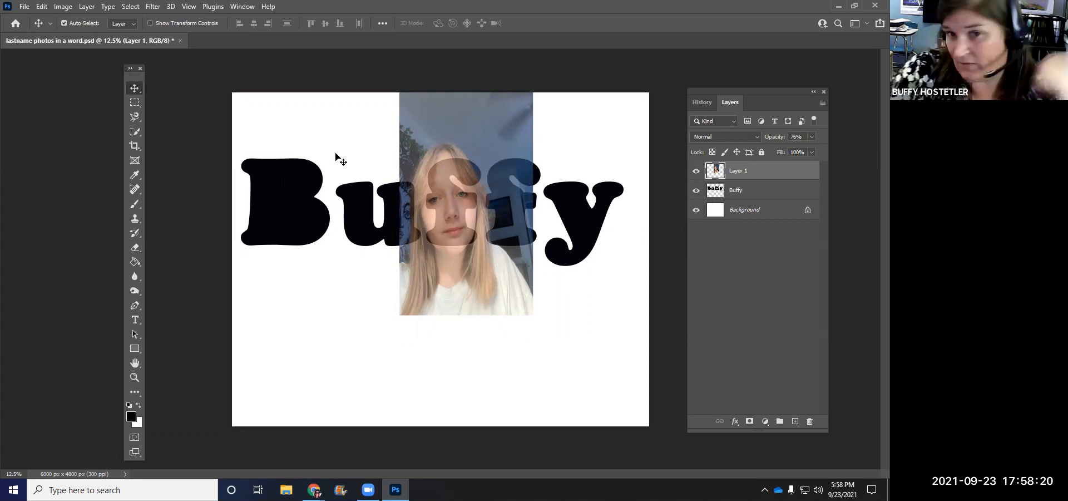
- Select the shape of the first f on the name layer using the Magic Wand Tool
{"action": "left_click", "coordinate": [748, 197]}
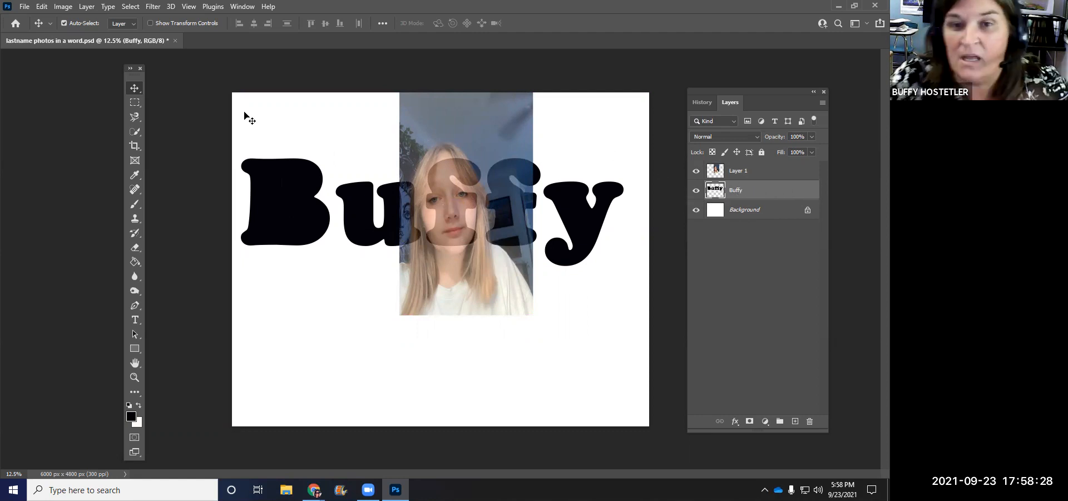
{"action": "left_click", "coordinate": [135, 132]}
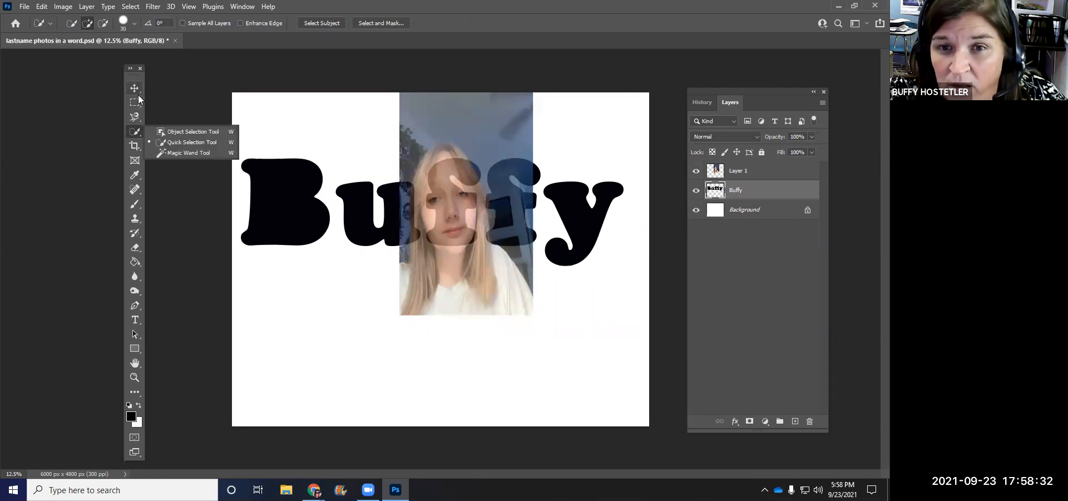
{"action": "left_click", "coordinate": [184, 152]}
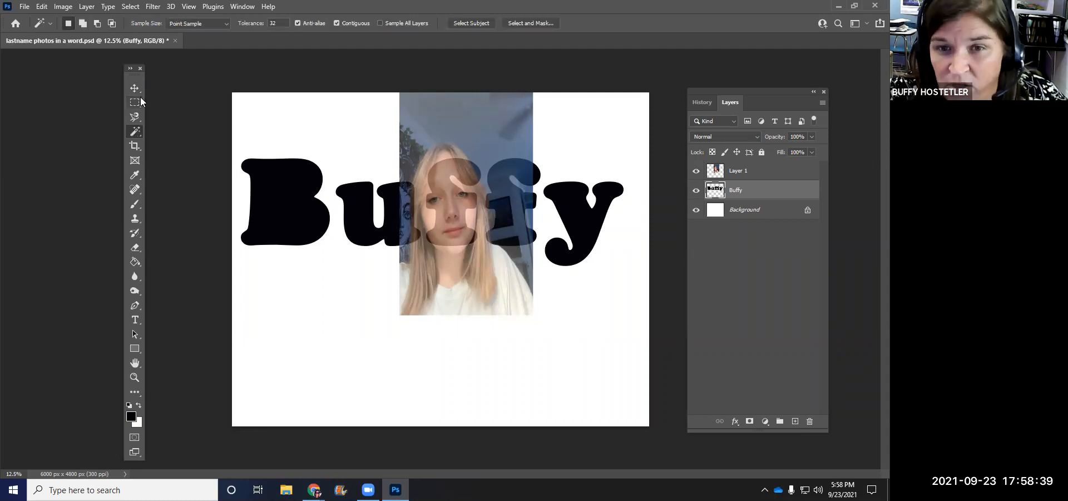
{"action": "right_click", "coordinate": [135, 133]}
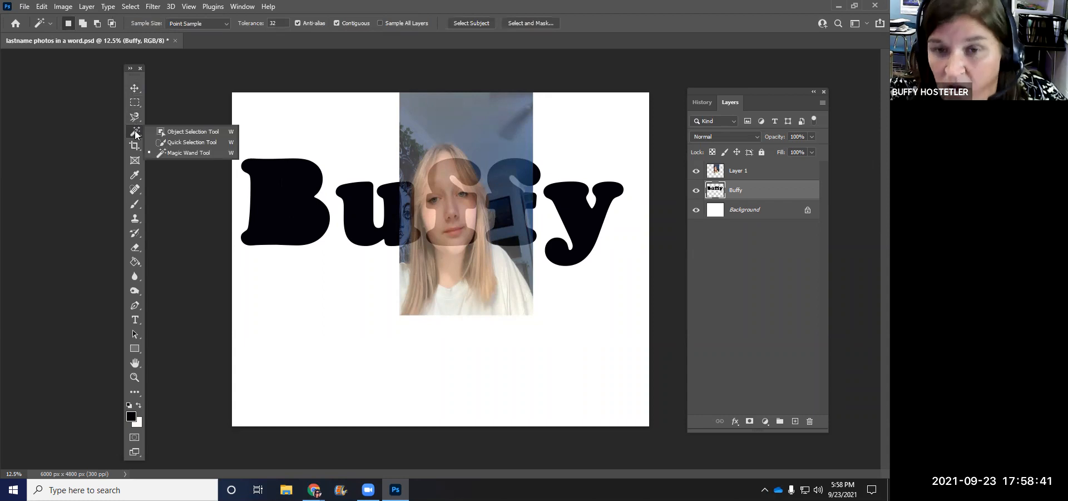
{"action": "left_click", "coordinate": [178, 153]}
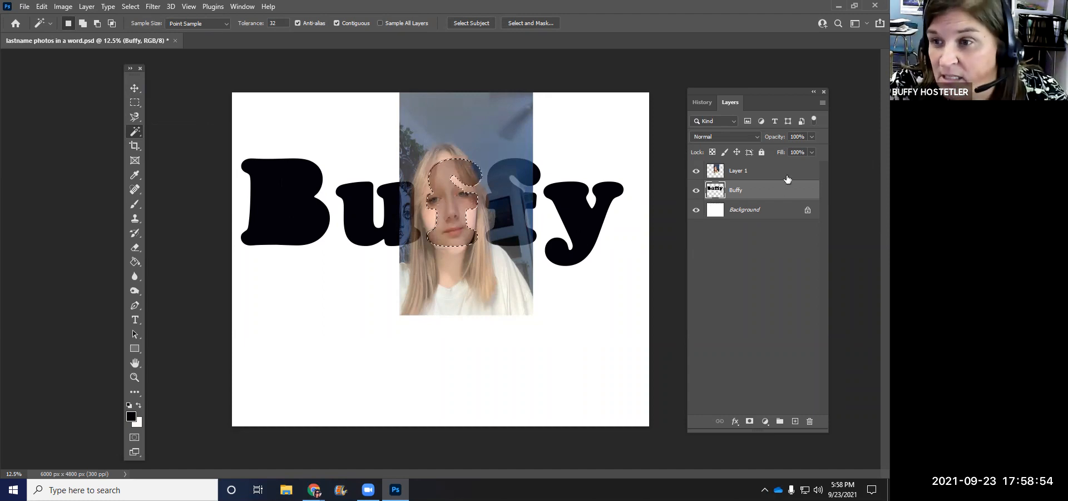
- Mask the portrait layer to the selected f shape and set the layer's opacity to 100%
{"action": "left_click", "coordinate": [758, 171]}
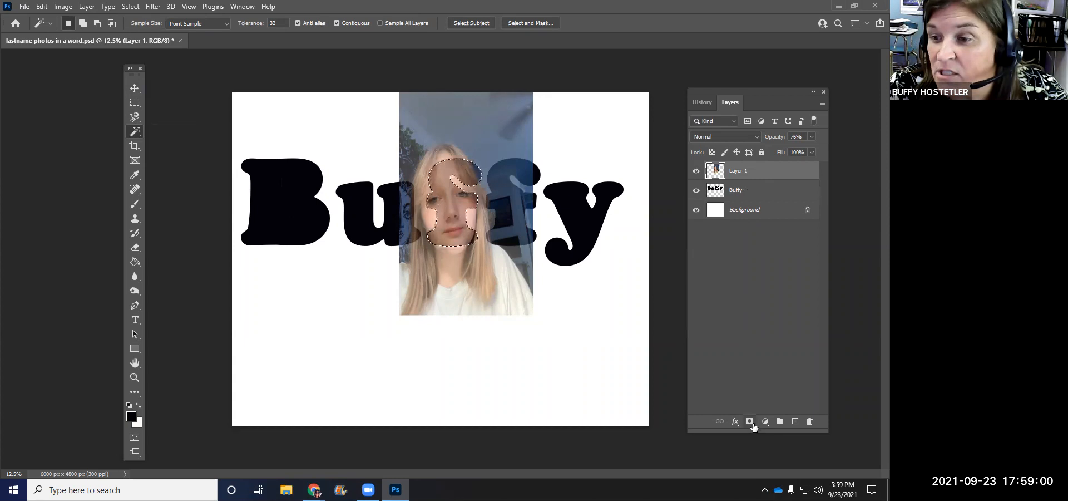
{"action": "left_click_drag", "start_coordinate": [775, 94], "coordinate": [765, 56]}
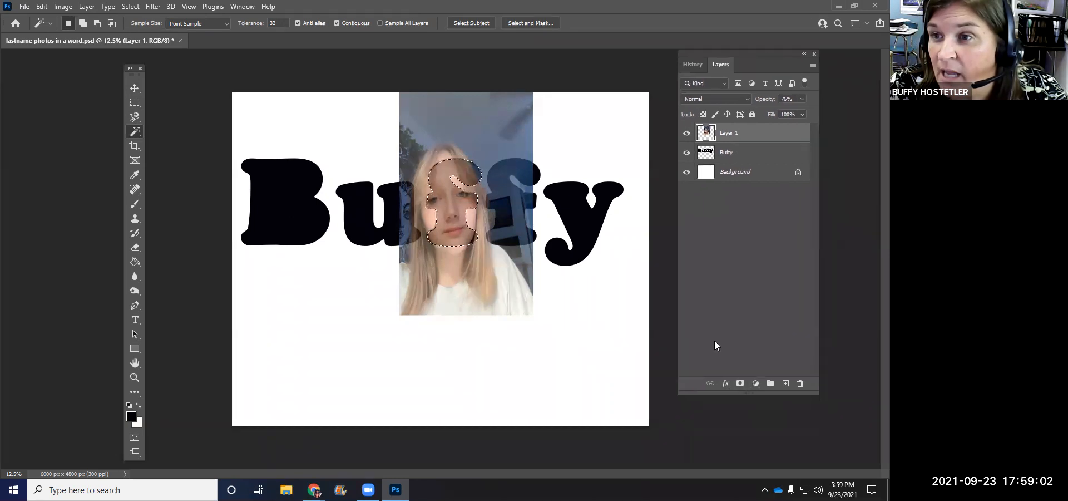
{"action": "left_click", "coordinate": [741, 387]}
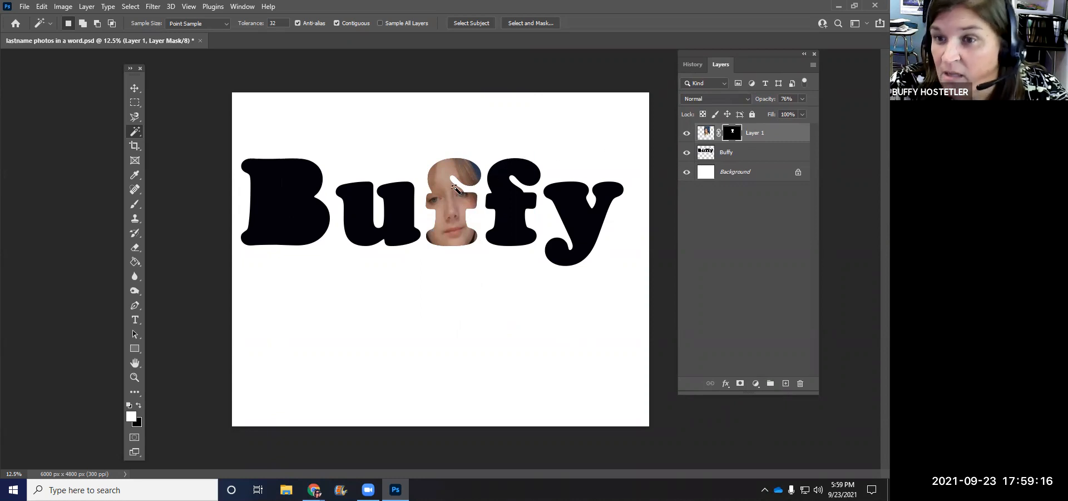
{"action": "left_click", "coordinate": [802, 99]}
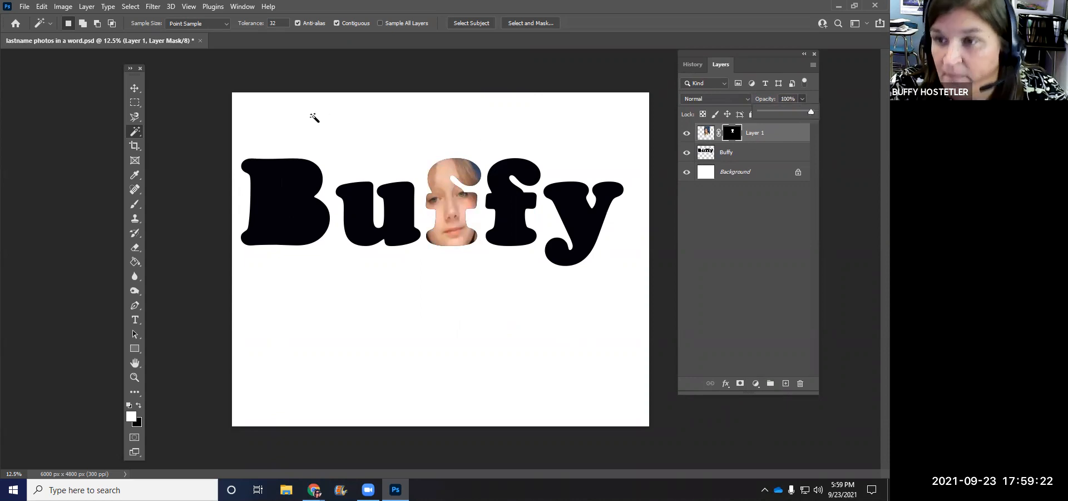
- Open the portrait of the student with glasses and a white T-shirt from the 1 Selfie folder
{"action": "left_click", "coordinate": [23, 6]}
{"action": "left_click", "coordinate": [31, 28]}
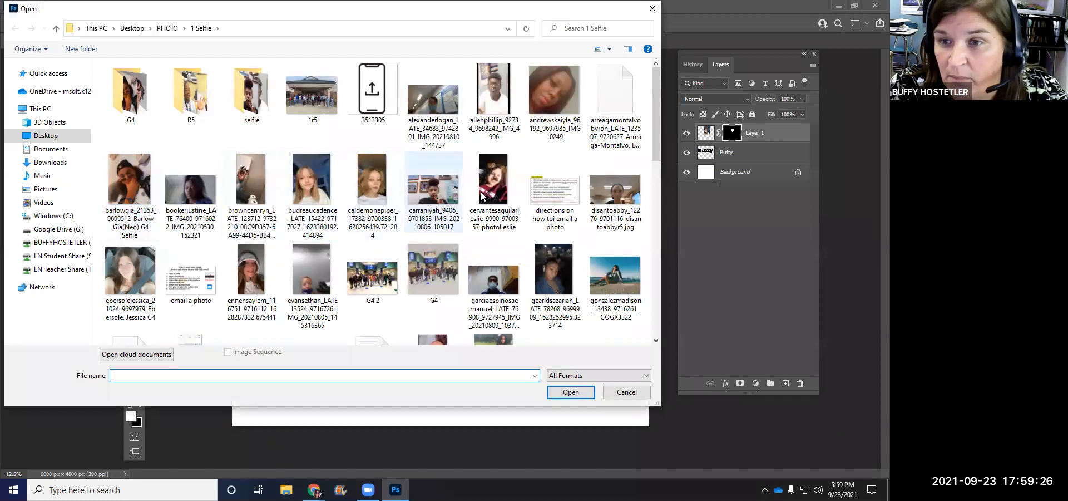
{"action": "double_click", "coordinate": [502, 114]}
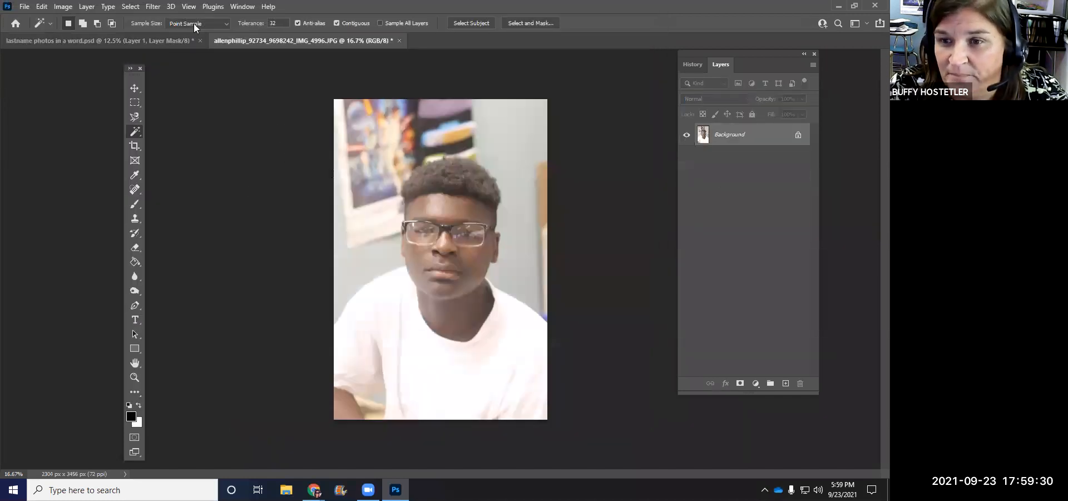
- Float the second portrait's window, copy the photo into the name document with the Move Tool, and close the source photo
{"action": "left_click", "coordinate": [133, 81]}
{"action": "left_click_drag", "start_coordinate": [239, 40], "coordinate": [329, 166]}
{"action": "left_click_drag", "start_coordinate": [391, 137], "coordinate": [508, 101]}
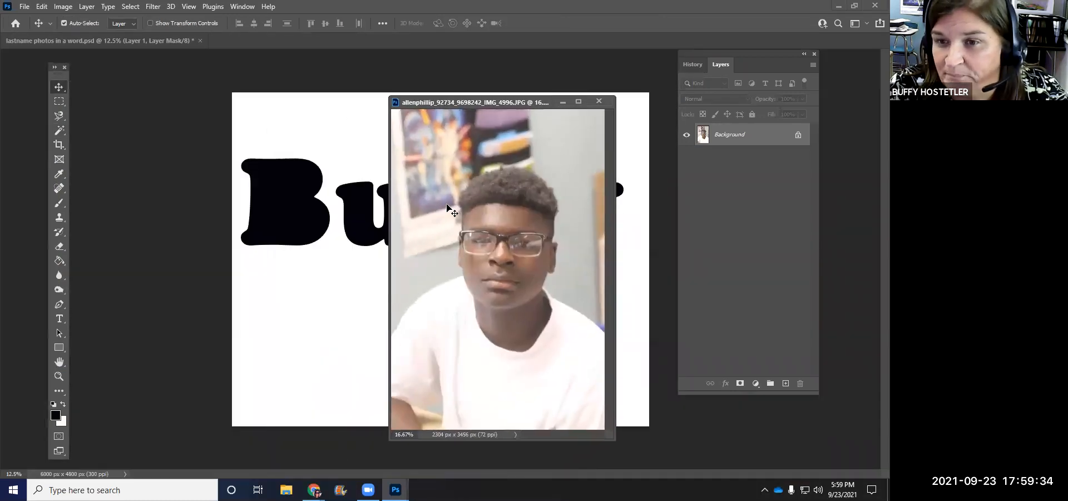
{"action": "left_click_drag", "start_coordinate": [283, 214], "coordinate": [285, 215]}
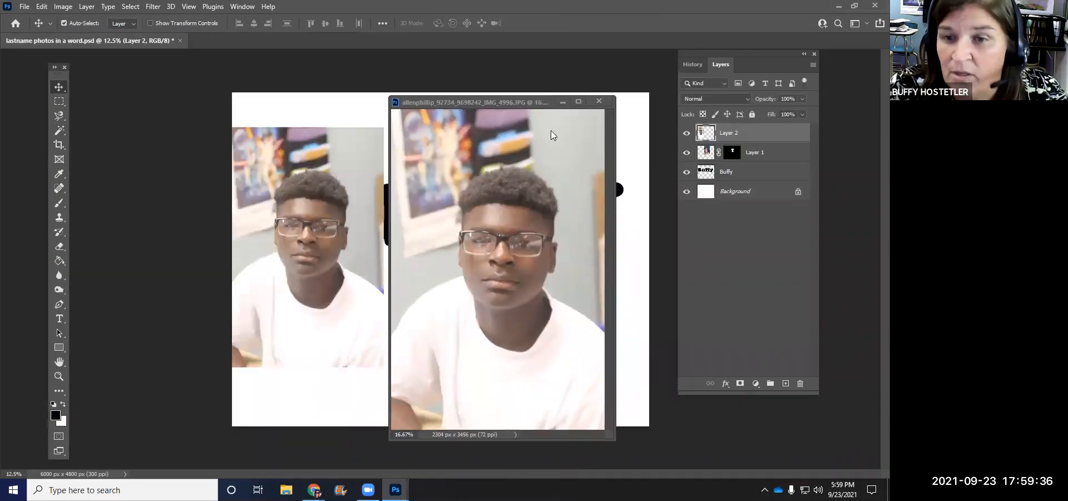
{"action": "left_click", "coordinate": [599, 101]}
- Lower the second portrait layer's opacity to 48% and move its face over the y of the name
{"action": "mouse_move", "coordinate": [357, 259]}
{"action": "left_mouse_down"}
{"action": "mouse_move", "coordinate": [406, 236]}
{"action": "mouse_move", "coordinate": [362, 245]}
{"action": "mouse_move", "coordinate": [591, 245]}
{"action": "mouse_move", "coordinate": [317, 242]}
{"action": "mouse_move", "coordinate": [529, 251]}
{"action": "mouse_move", "coordinate": [358, 256]}
{"action": "left_mouse_up"}
{"action": "left_click", "coordinate": [801, 99]}
{"action": "left_click", "coordinate": [777, 113]}
{"action": "left_click_drag", "start_coordinate": [374, 269], "coordinate": [609, 259]}
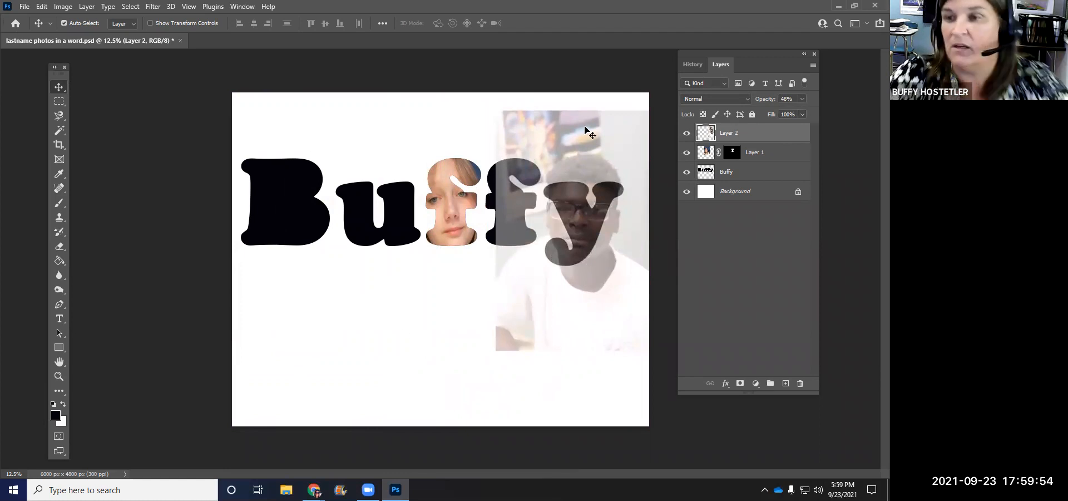
- Select the shape of the y on the name layer using the Magic Wand Tool
{"action": "left_click", "coordinate": [732, 167]}
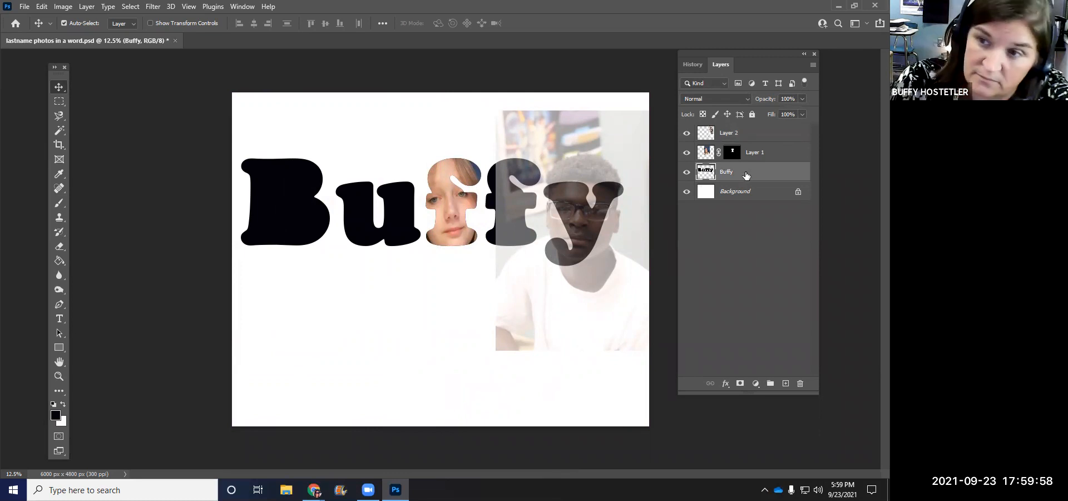
{"action": "left_click", "coordinate": [59, 133]}
{"action": "left_click", "coordinate": [106, 154]}
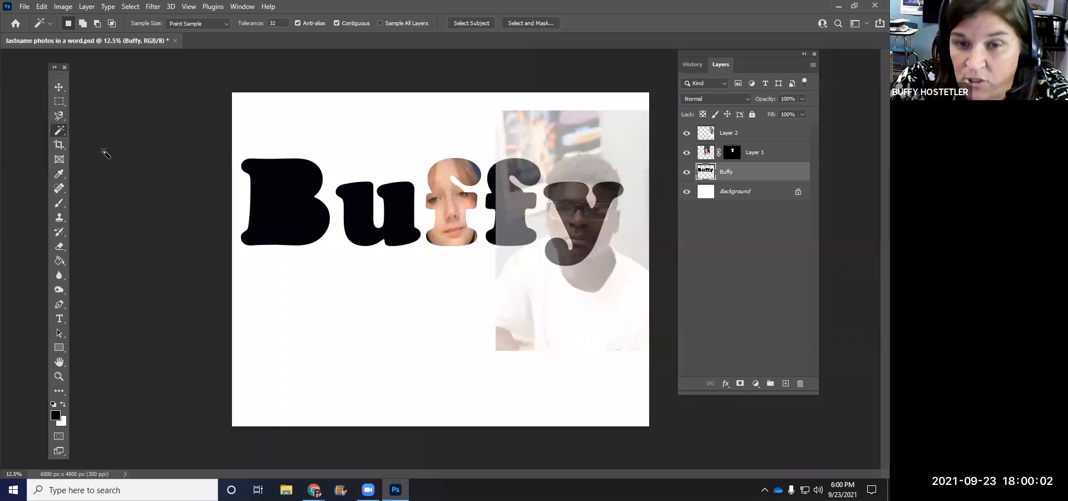
{"action": "left_click", "coordinate": [581, 222]}
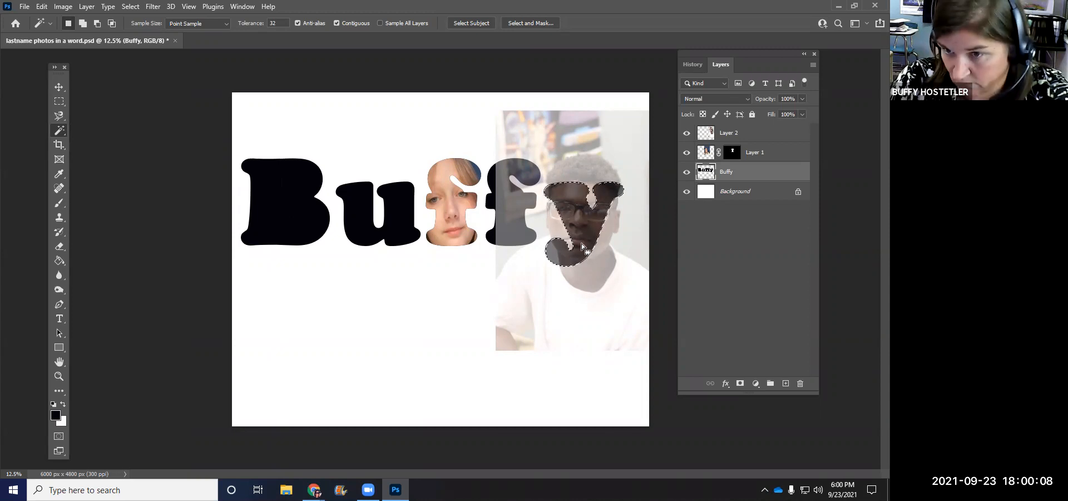
- Mask the second portrait layer to the selected y shape and set the layer's opacity to 100%
{"action": "left_click", "coordinate": [751, 137]}
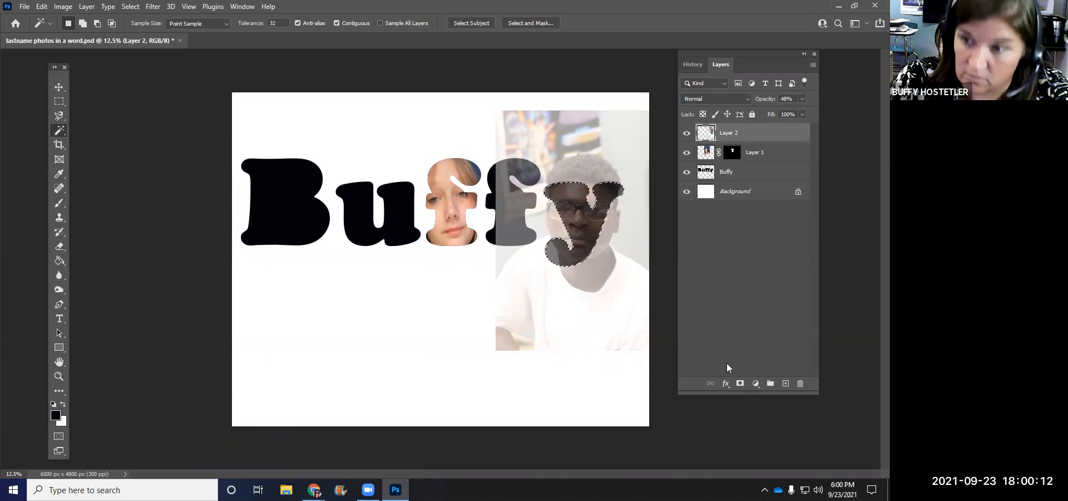
{"action": "left_click", "coordinate": [742, 384]}
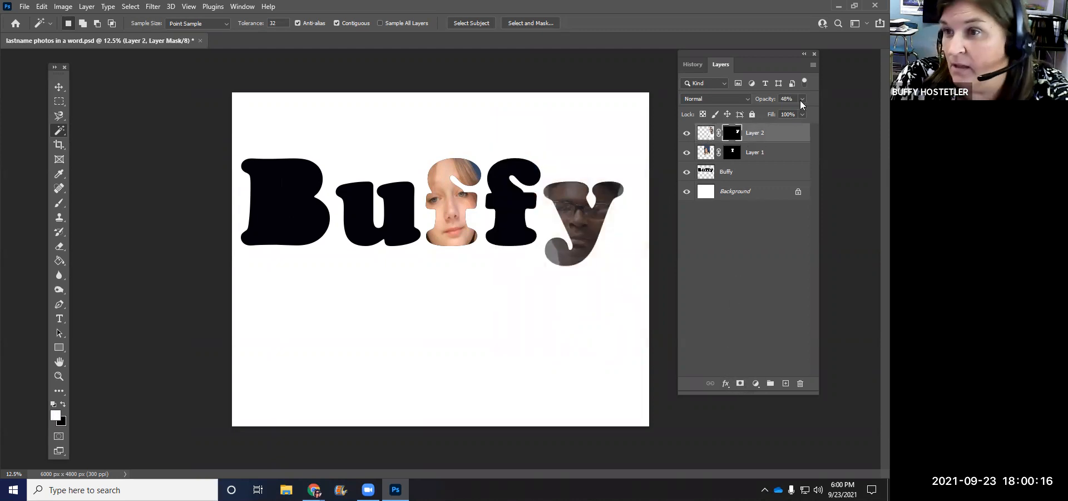
{"action": "left_click_drag", "start_coordinate": [802, 113], "coordinate": [819, 112]}
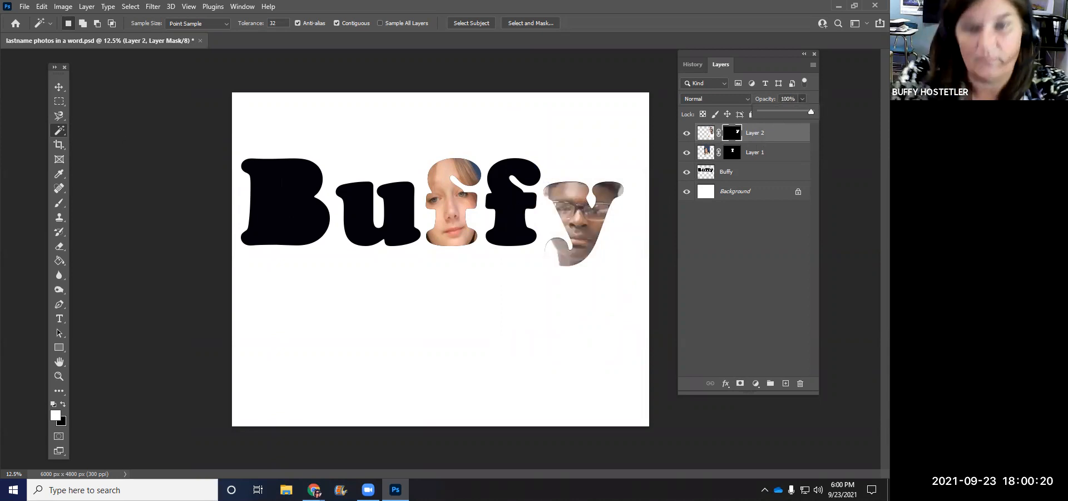
- Open the third portrait photo, the smiling person with the lowered blue mask, from the 1 Selfie folder and float its window
{"action": "left_click", "coordinate": [25, 6]}
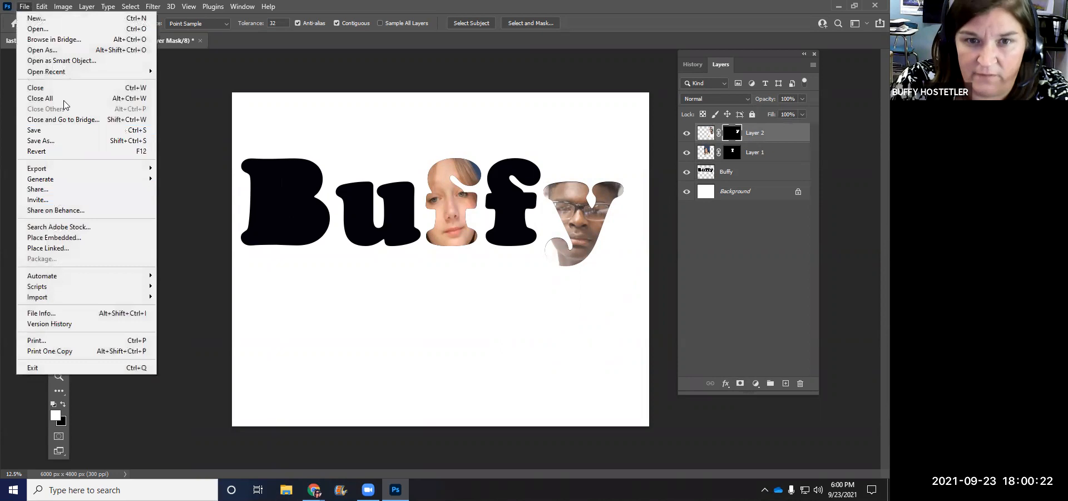
{"action": "left_click", "coordinate": [38, 28]}
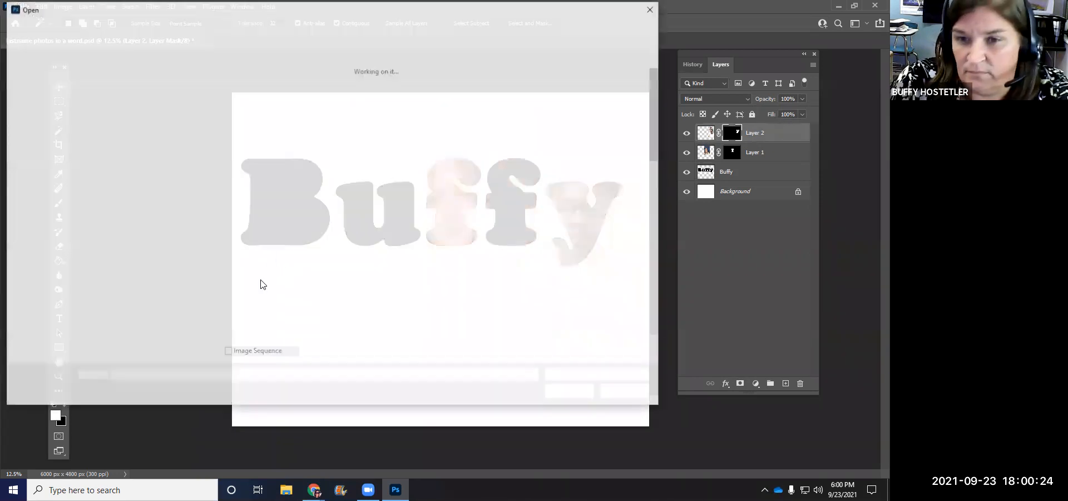
{"action": "scroll", "coordinate": [573, 295], "scroll_direction": "down", "scroll_amount": 5}
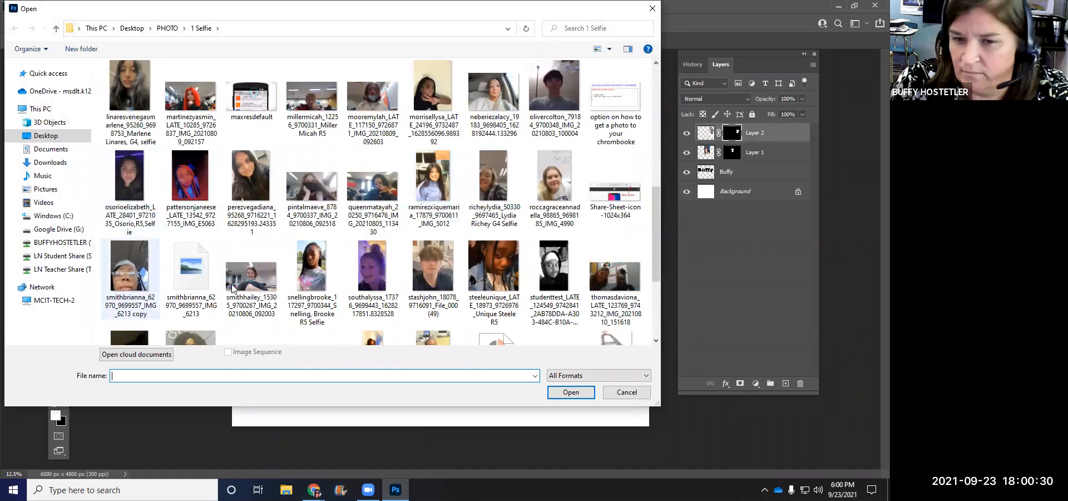
{"action": "left_click", "coordinate": [265, 290]}
{"action": "left_click", "coordinate": [574, 393]}
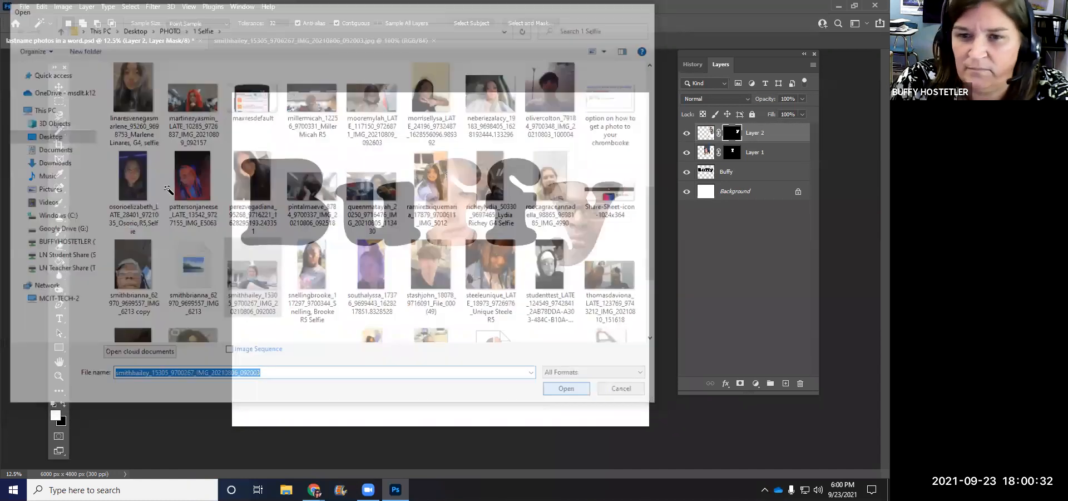
{"action": "left_click_drag", "start_coordinate": [246, 42], "coordinate": [331, 105]}
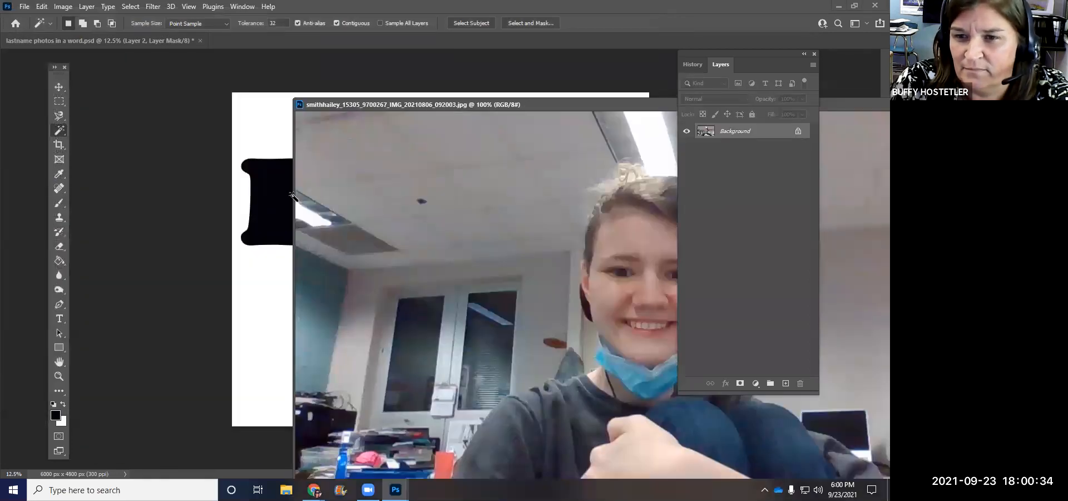
{"action": "left_click", "coordinate": [59, 86]}
{"action": "left_click_drag", "start_coordinate": [300, 266], "coordinate": [262, 286]}
{"action": "left_click_drag", "start_coordinate": [393, 101], "coordinate": [171, 43]}
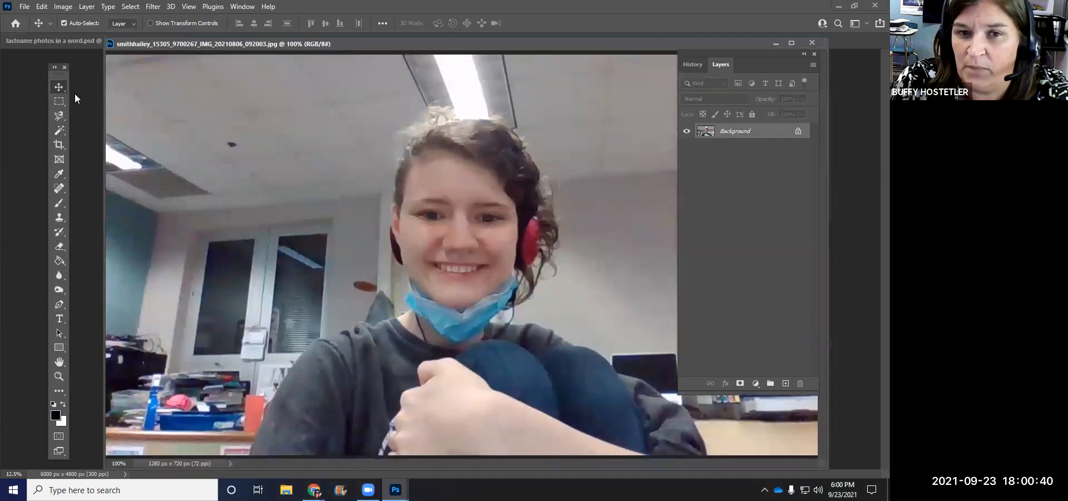
{"action": "left_click", "coordinate": [59, 129]}
{"action": "left_click", "coordinate": [208, 182]}
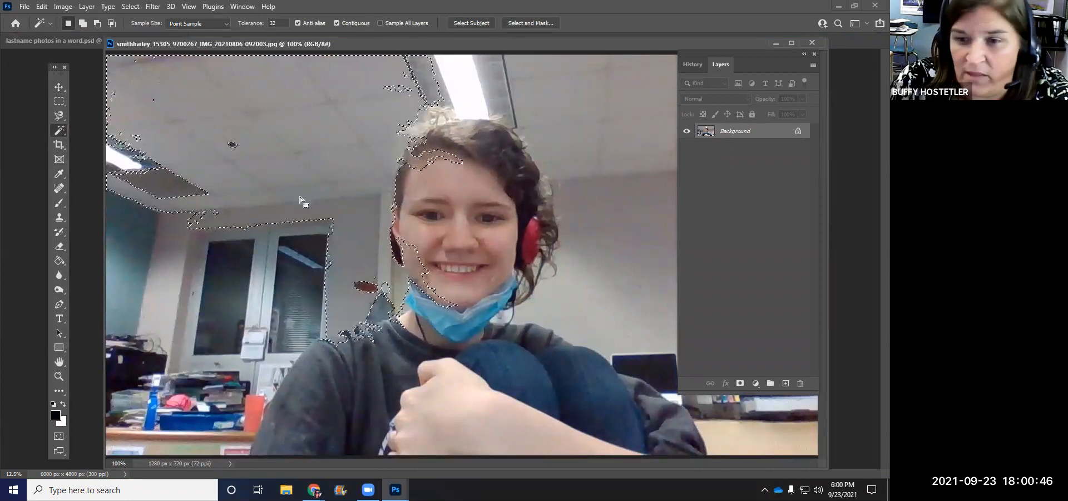
{"action": "left_click", "coordinate": [58, 102]}
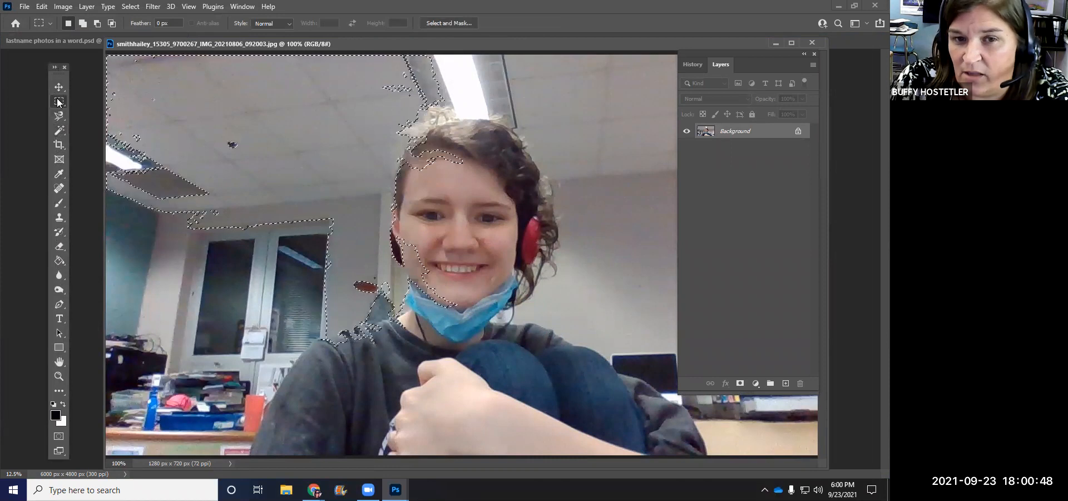
{"action": "left_click", "coordinate": [184, 122]}
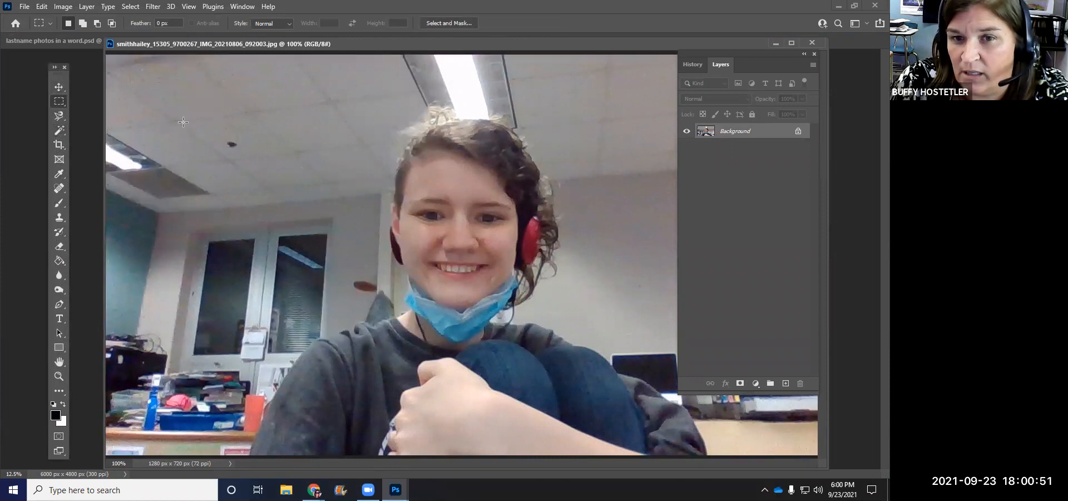
- Copy the third portrait into the name document with the Move Tool and close the source photo
{"action": "left_click", "coordinate": [60, 87]}
{"action": "left_click_drag", "start_coordinate": [63, 84], "coordinate": [40, 84]}
{"action": "left_click_drag", "start_coordinate": [266, 76], "coordinate": [418, 113]}
{"action": "left_click_drag", "start_coordinate": [384, 84], "coordinate": [526, 99]}
{"action": "left_click", "coordinate": [542, 109]}
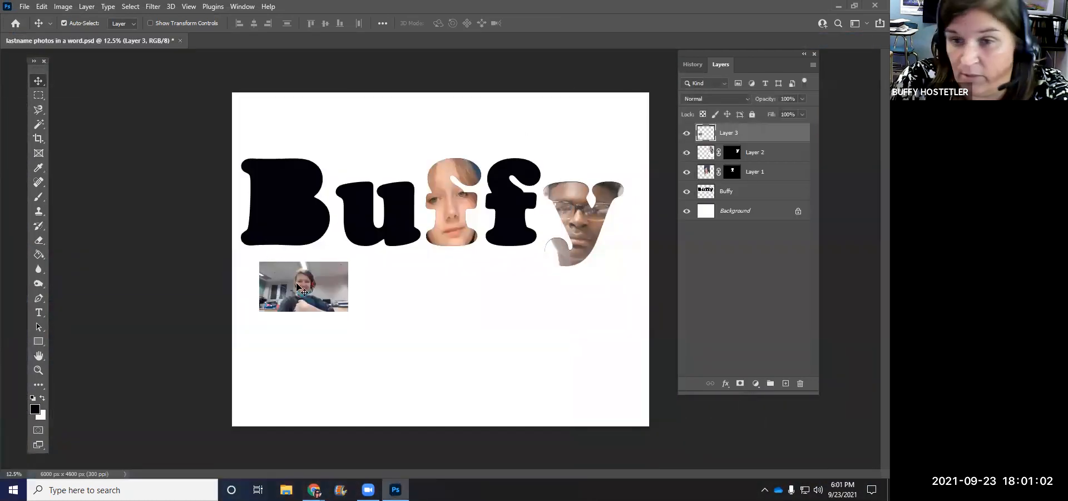
- Place the third portrait over the B and enlarge it with Free Transform to about 216% width and 228% height
{"action": "left_click_drag", "start_coordinate": [312, 268], "coordinate": [286, 192]}
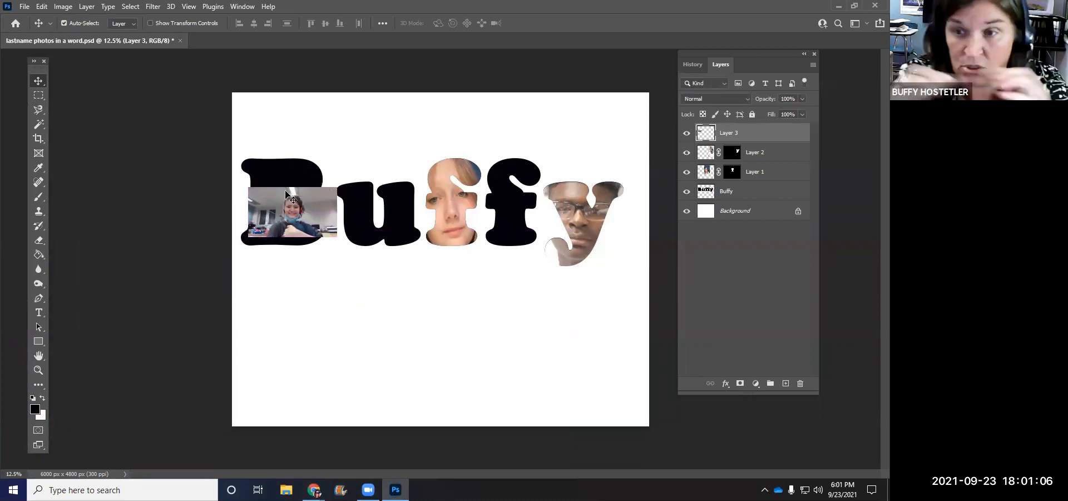
{"action": "key", "text": "ctrl+t"}
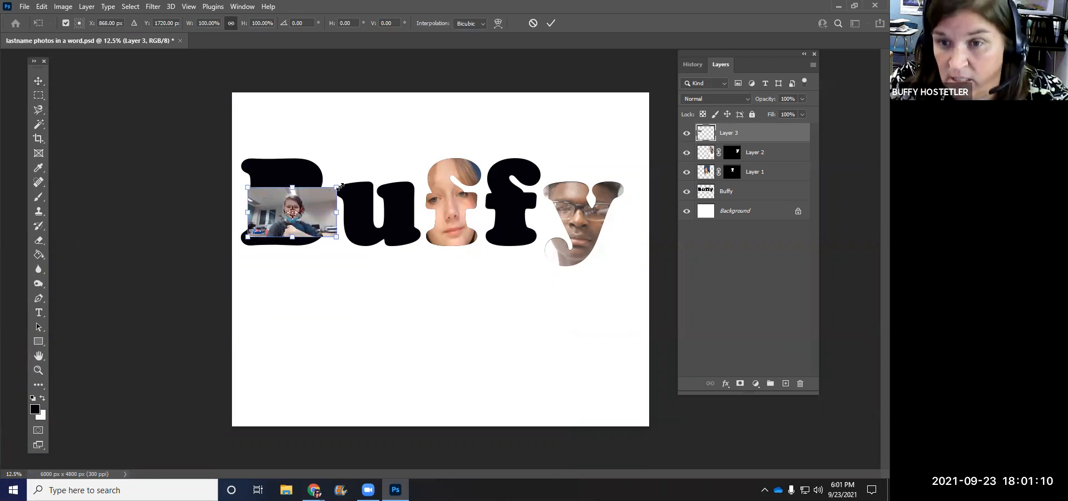
{"action": "left_click_drag", "start_coordinate": [338, 186], "coordinate": [440, 125]}
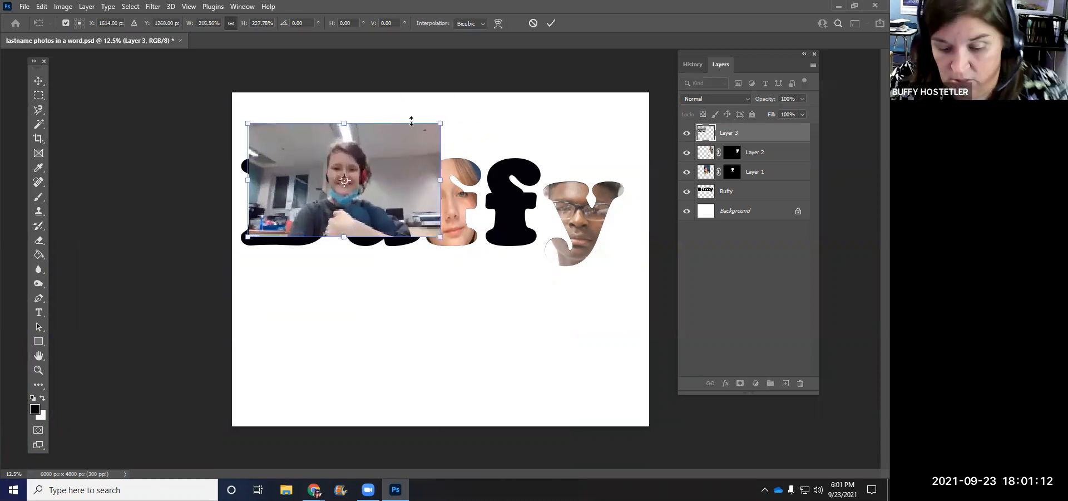
{"action": "key", "text": "Return"}
- Move the third portrait's face over the B of the name and lower the layer's opacity to 40%
{"action": "left_click_drag", "start_coordinate": [392, 199], "coordinate": [331, 207]}
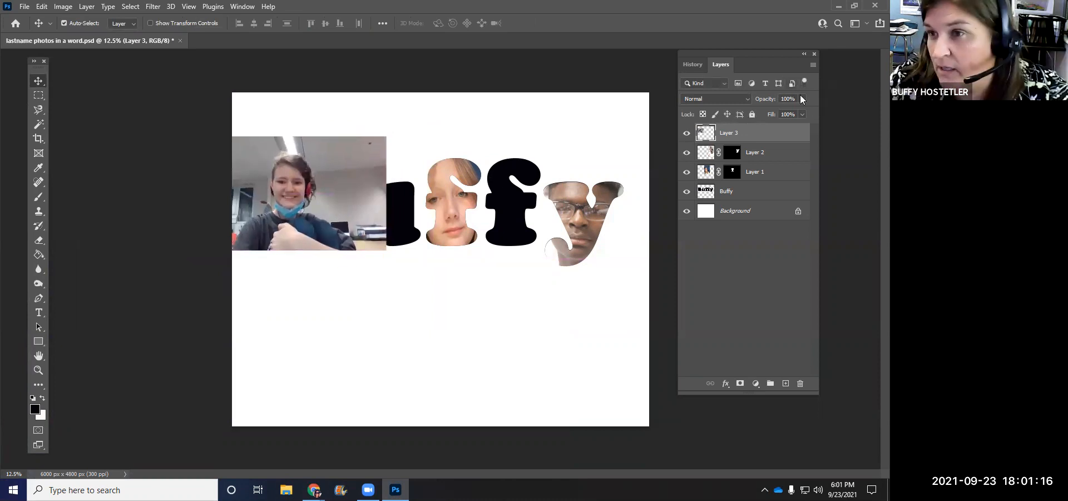
{"action": "left_click", "coordinate": [772, 109]}
{"action": "left_click_drag", "start_coordinate": [305, 223], "coordinate": [305, 229]}
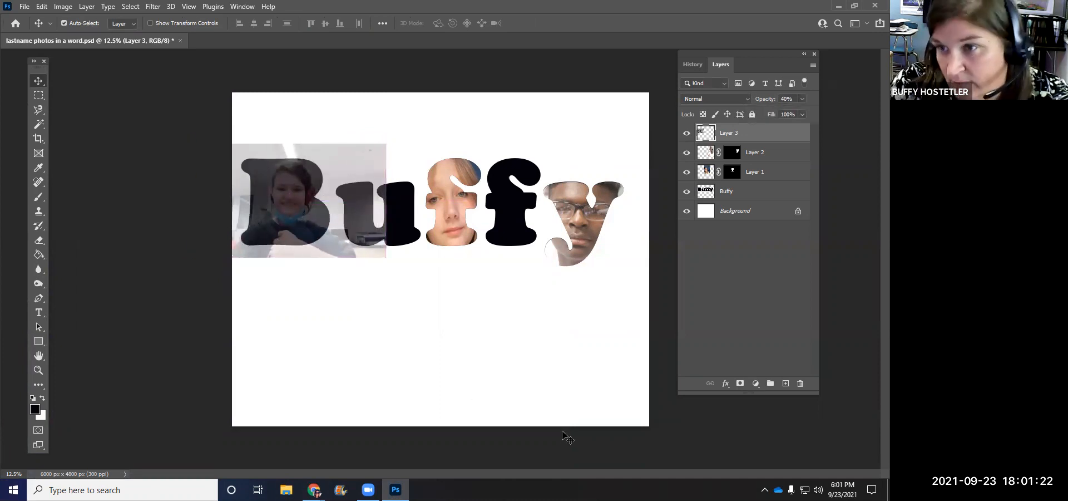
- Select the shape of the B on the name layer using the Magic Wand Tool
{"action": "left_click", "coordinate": [716, 193]}
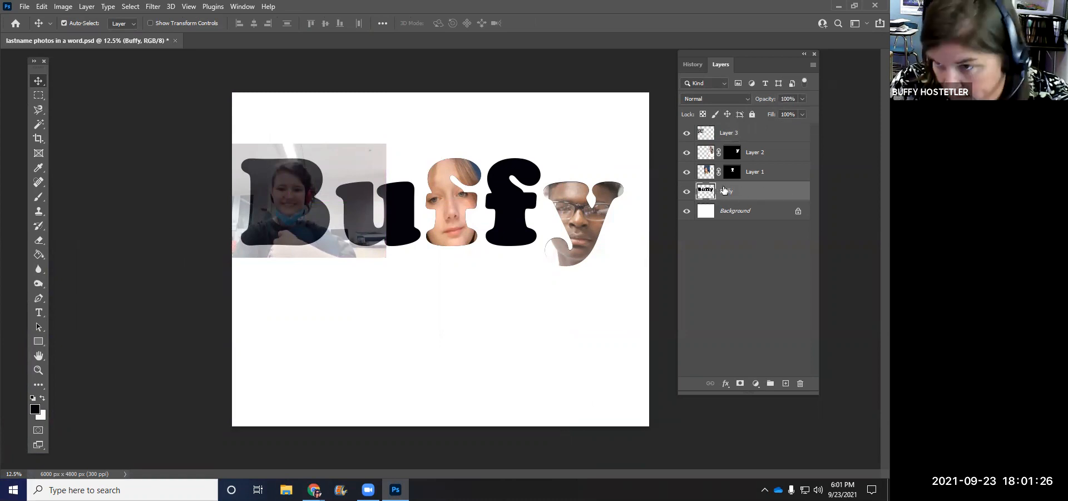
{"action": "left_click", "coordinate": [38, 127]}
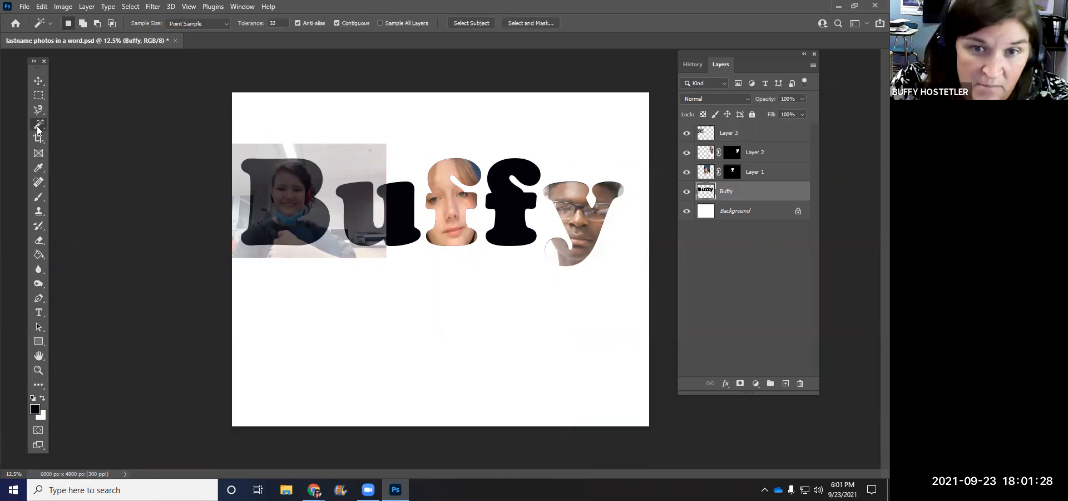
{"action": "left_click", "coordinate": [38, 127]}
{"action": "left_click", "coordinate": [89, 147]}
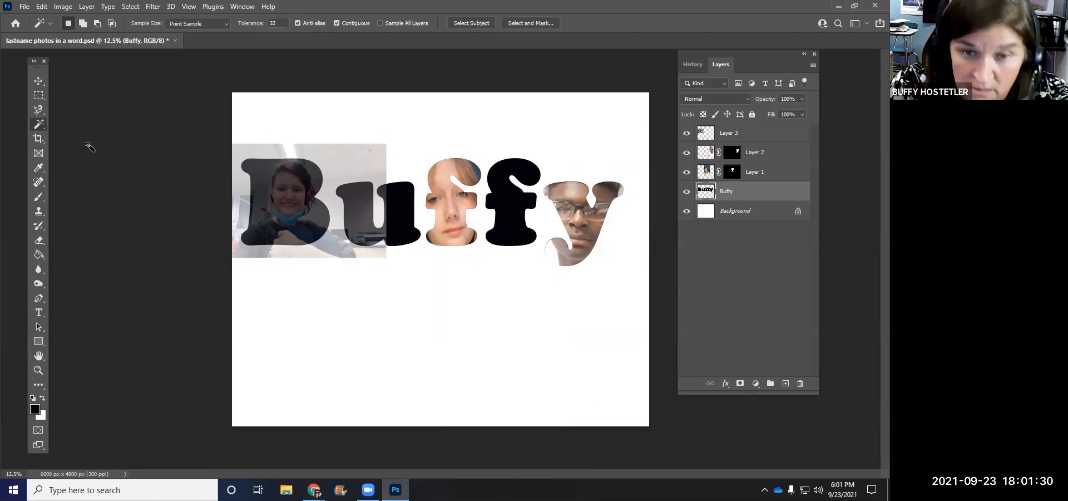
{"action": "left_click", "coordinate": [767, 137]}
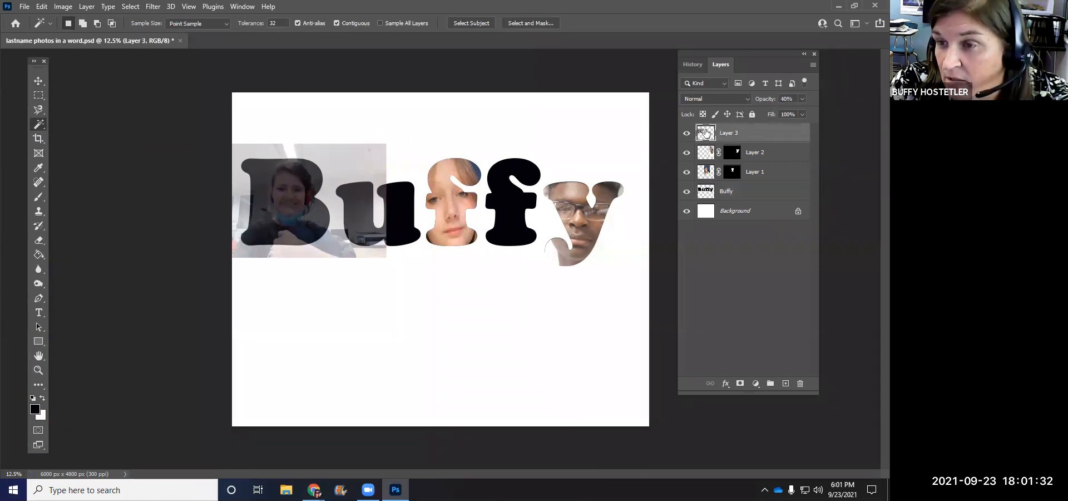
{"action": "left_click", "coordinate": [733, 192]}
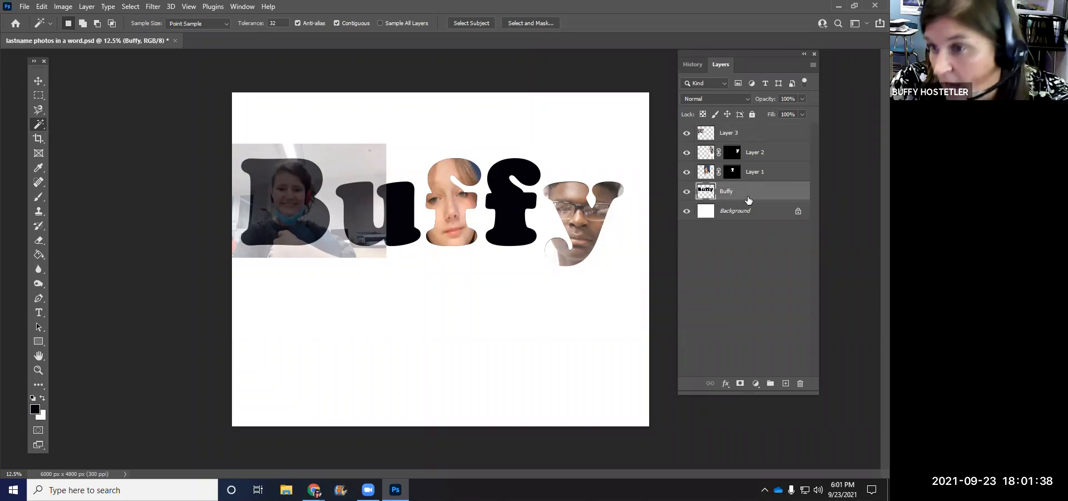
{"action": "left_click", "coordinate": [285, 222]}
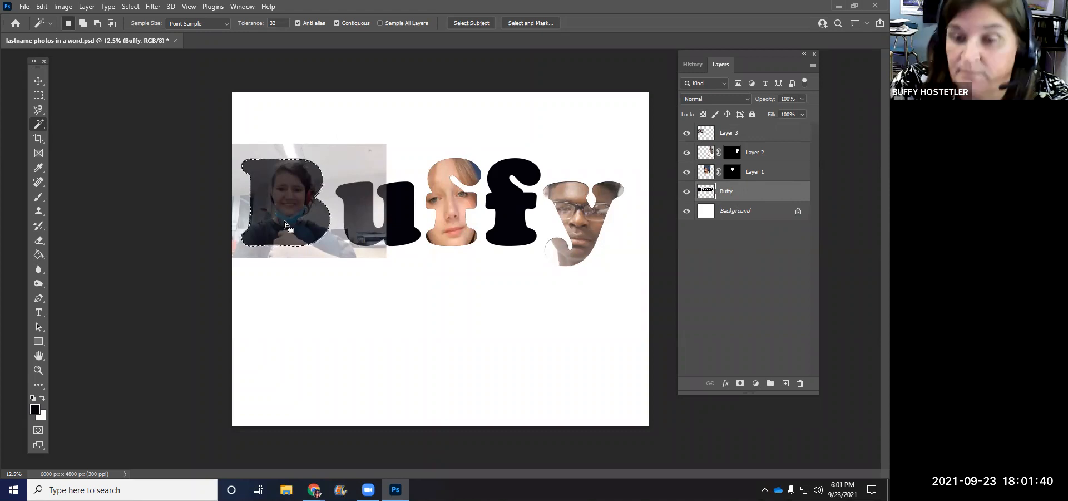
- Mask the third portrait layer to the selected B shape and set the layer's opacity to 100%
{"action": "left_click", "coordinate": [738, 134]}
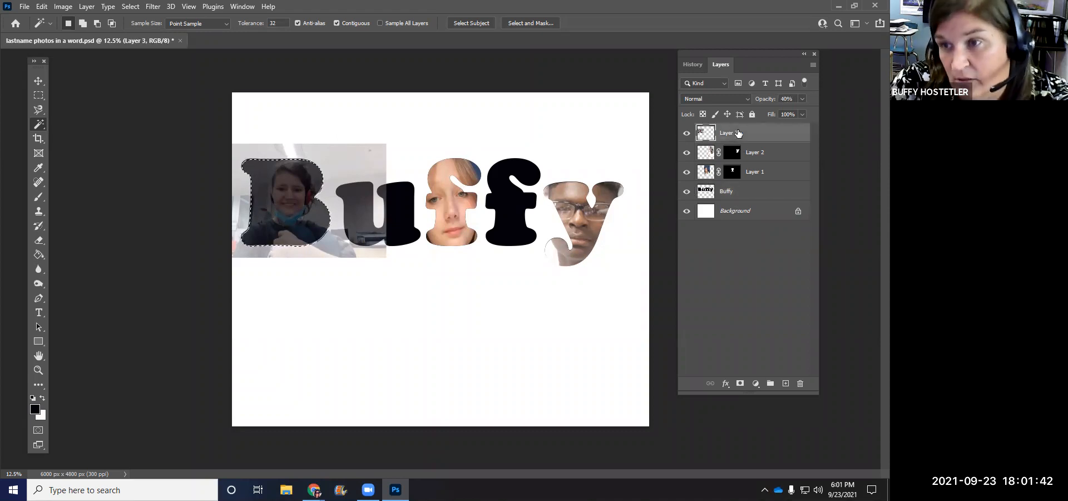
{"action": "left_click", "coordinate": [739, 383]}
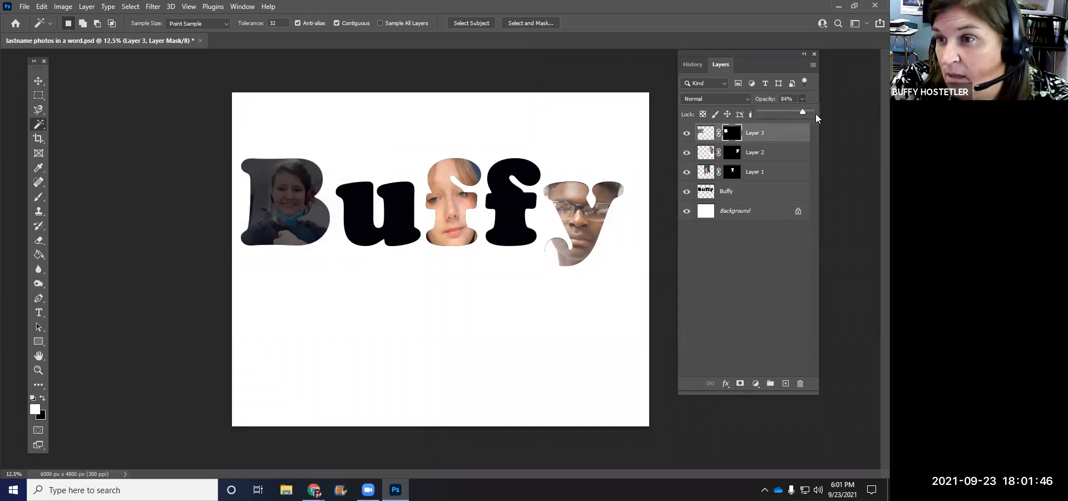
{"action": "left_click_drag", "start_coordinate": [815, 113], "coordinate": [818, 113]}
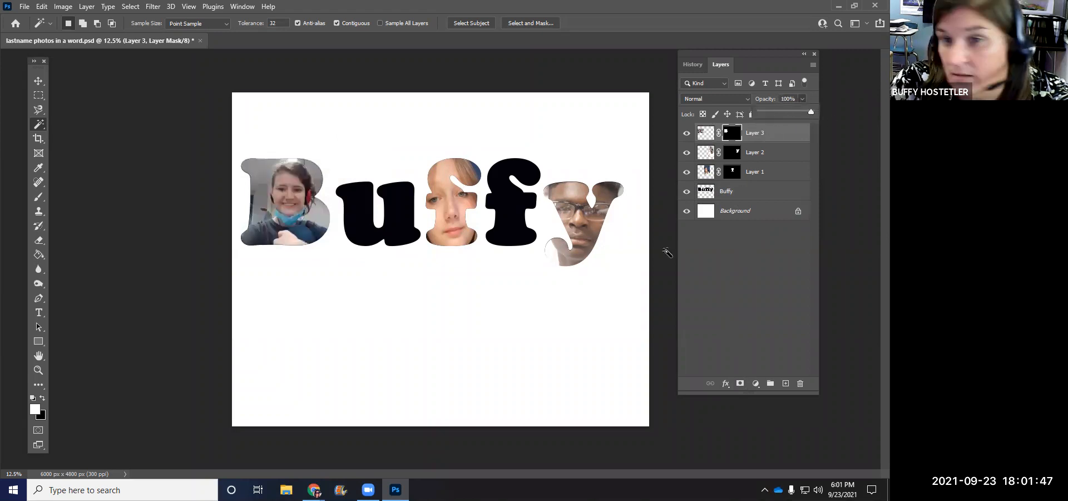
- Open the fourth portrait photo, the person giving a thumbs-up, from the 1 Selfie folder
{"action": "left_click", "coordinate": [25, 6]}
{"action": "left_click", "coordinate": [36, 29]}
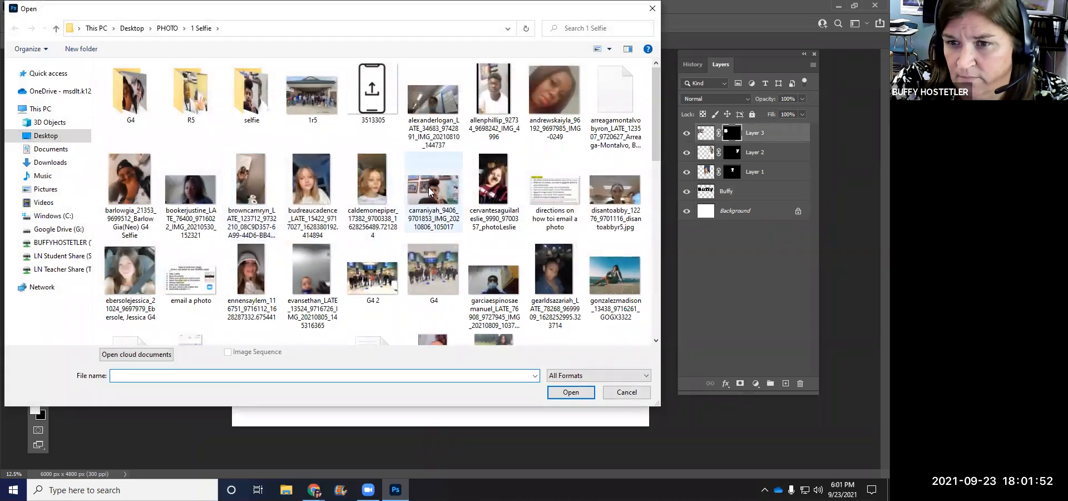
{"action": "left_click", "coordinate": [614, 189]}
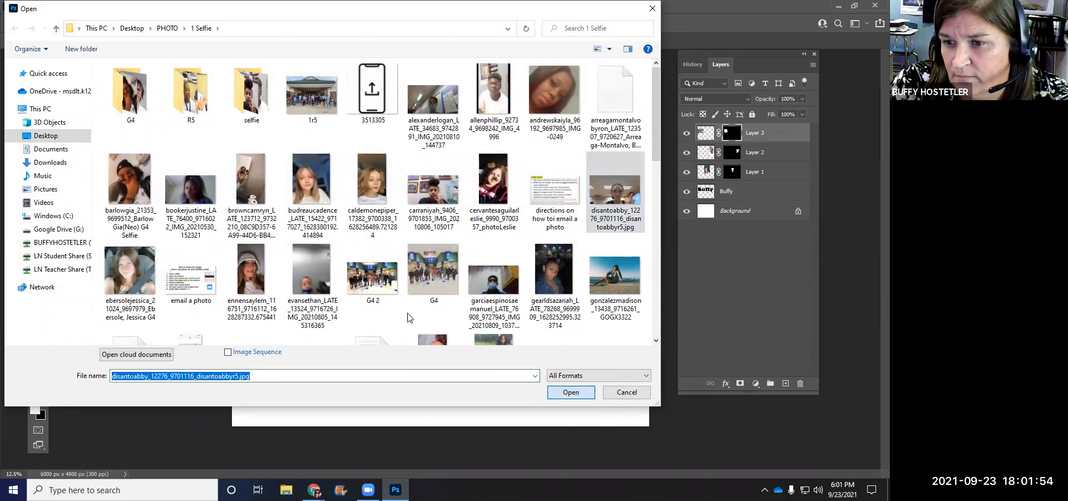
{"action": "key", "text": "Return"}
- Float the fourth portrait's window, copy the photo into the name document with the Move Tool, and close the source photo
{"action": "left_click_drag", "start_coordinate": [236, 47], "coordinate": [297, 100]}
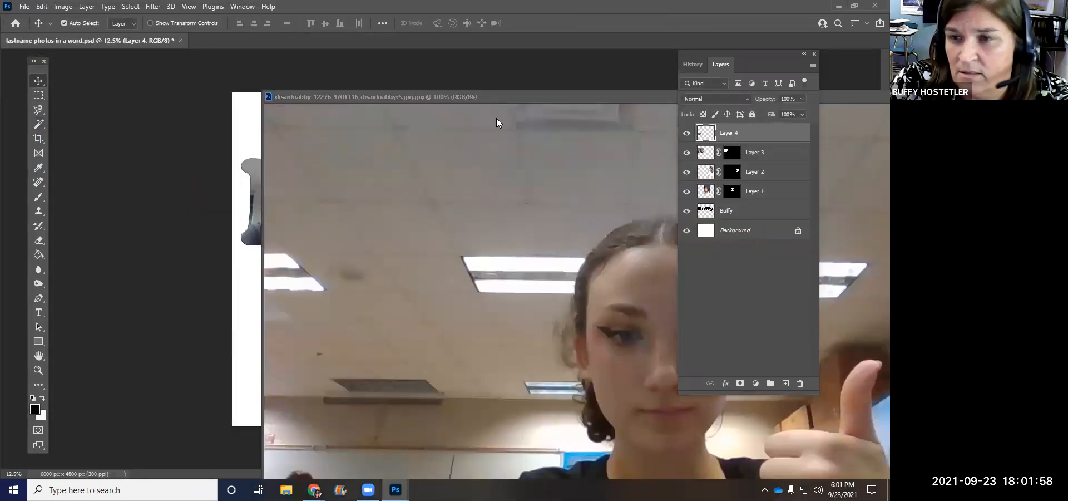
{"action": "left_click_drag", "start_coordinate": [474, 95], "coordinate": [482, 163]}
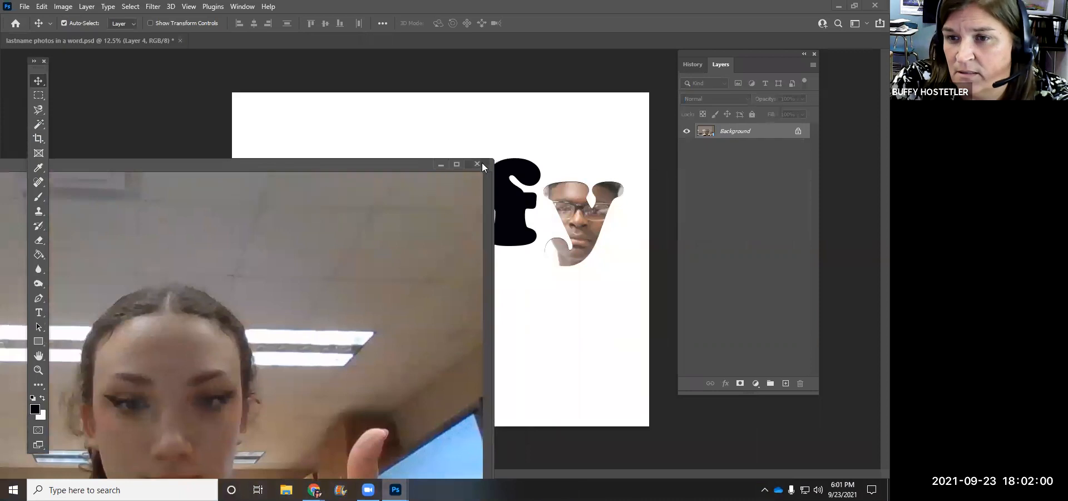
{"action": "left_click", "coordinate": [477, 164]}
- Move the fourth portrait over the u of the name and start a Free Transform on it
{"action": "left_click_drag", "start_coordinate": [281, 284], "coordinate": [404, 223]}
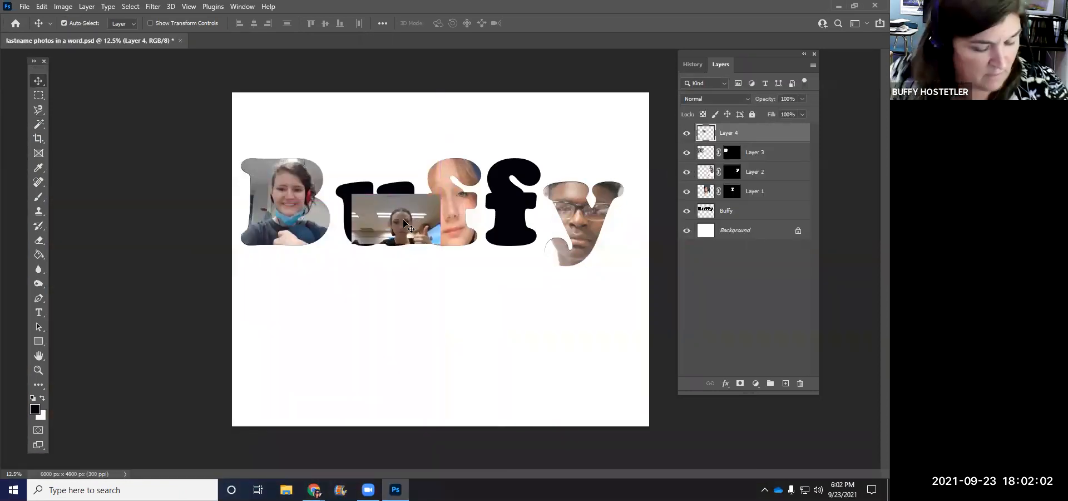
{"action": "key", "text": "ctrl+t"}
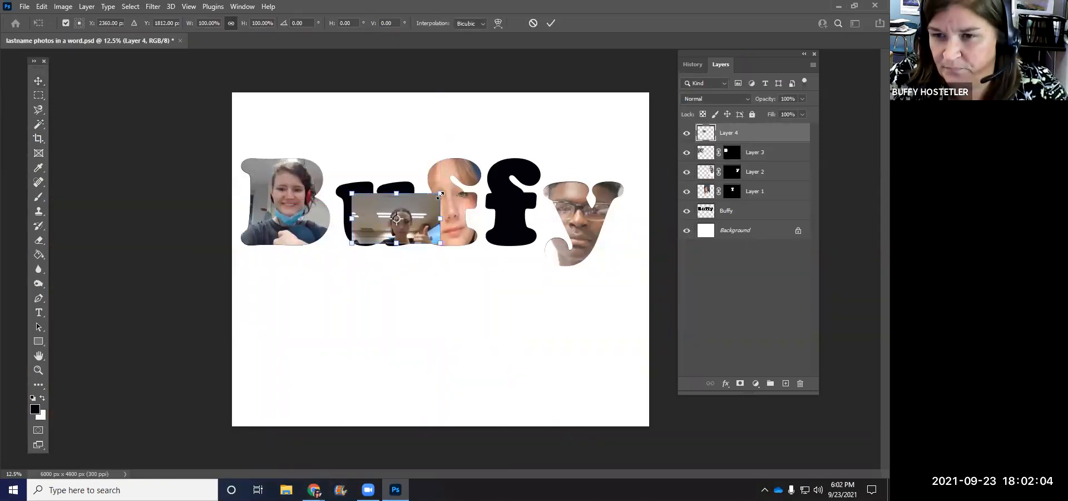
{"action": "left_click_drag", "start_coordinate": [439, 194], "coordinate": [495, 134]}
{"action": "left_click_drag", "start_coordinate": [457, 209], "coordinate": [432, 218]}
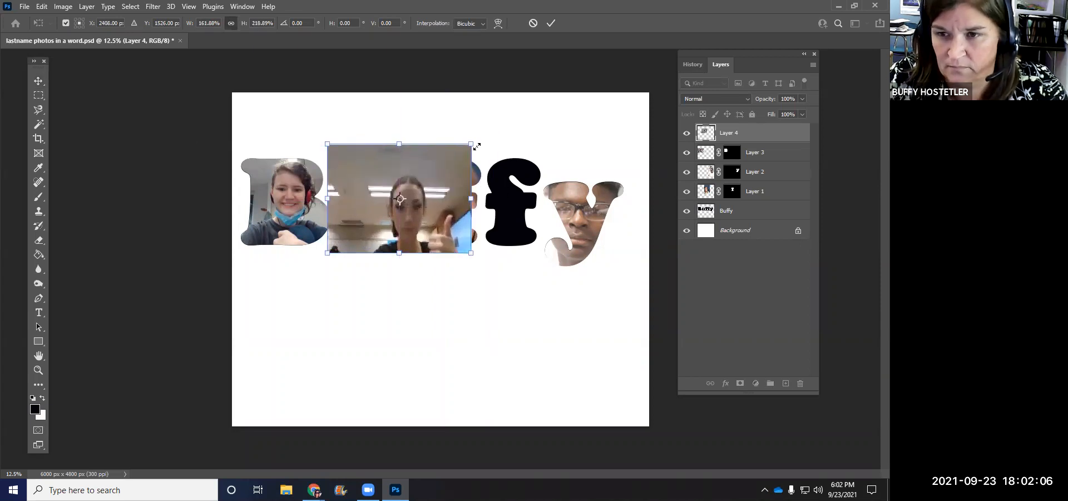
{"action": "key", "text": "ctrl+z"}
{"action": "key", "text": "ctrl+z"}
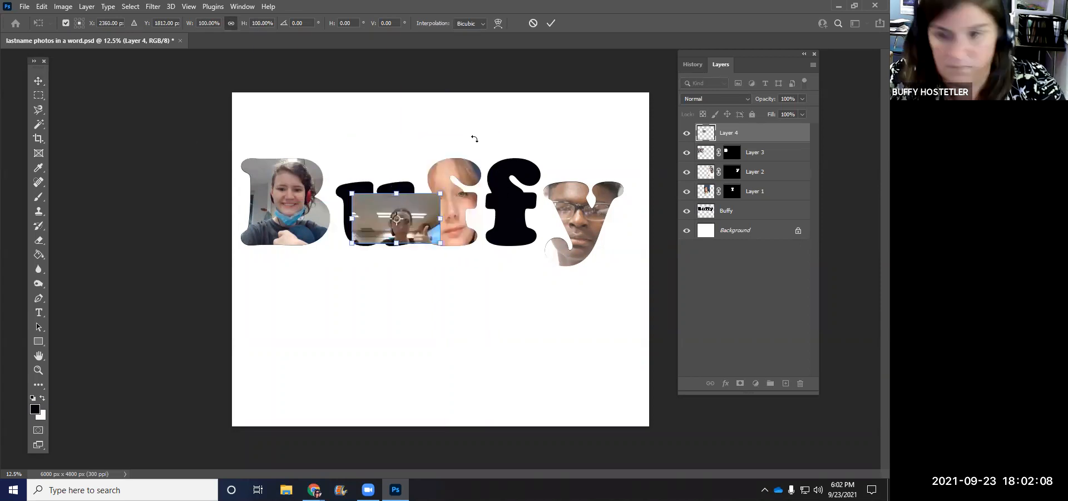
- Enlarge the fourth portrait so that it is taller and wider than the u, and apply the transform
{"action": "left_click_drag", "start_coordinate": [443, 192], "coordinate": [504, 149]}
{"action": "key", "text": "Return"}
- Move the fourth portrait's face over the u and lower the layer's opacity to 46%
{"action": "left_click_drag", "start_coordinate": [444, 203], "coordinate": [382, 208]}
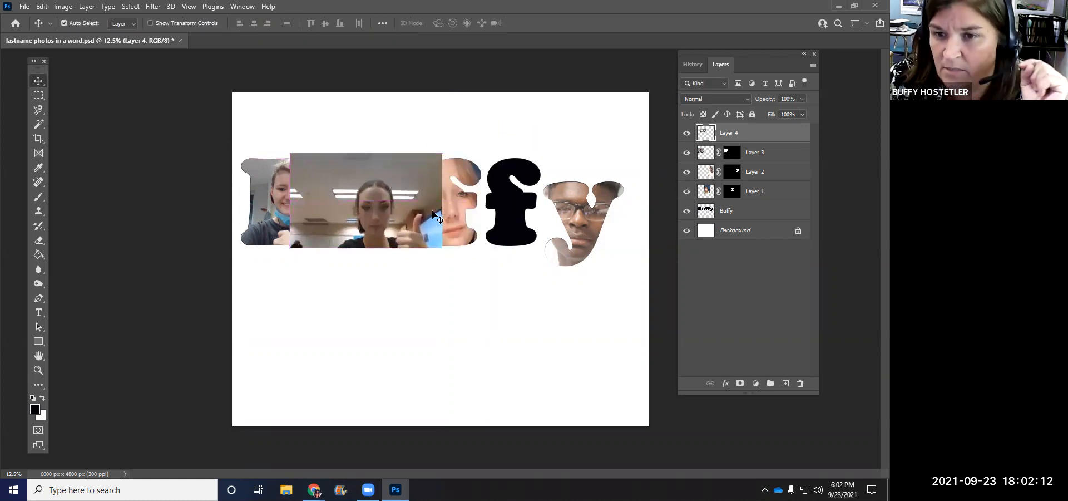
{"action": "left_click", "coordinate": [802, 99]}
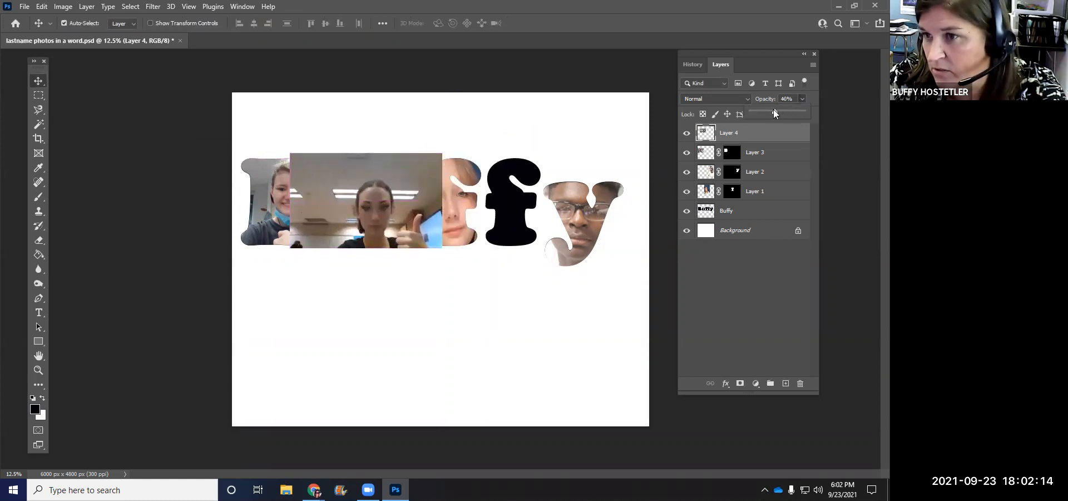
{"action": "mouse_move", "coordinate": [401, 227]}
{"action": "left_mouse_down"}
{"action": "mouse_move", "coordinate": [420, 233]}
{"action": "mouse_move", "coordinate": [388, 225]}
{"action": "left_mouse_up"}
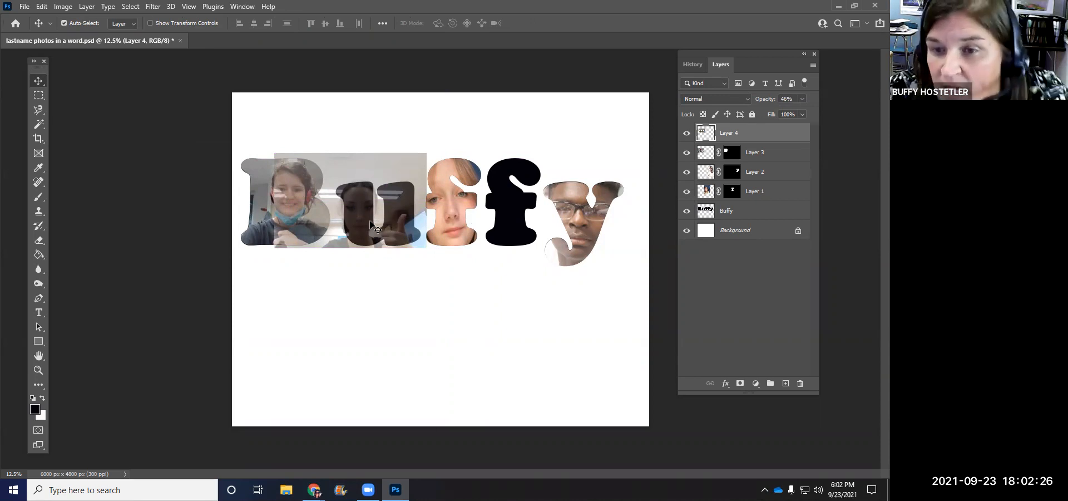
- Select the u on the name's layer with the Magic Wand Tool
{"action": "left_click", "coordinate": [716, 217]}
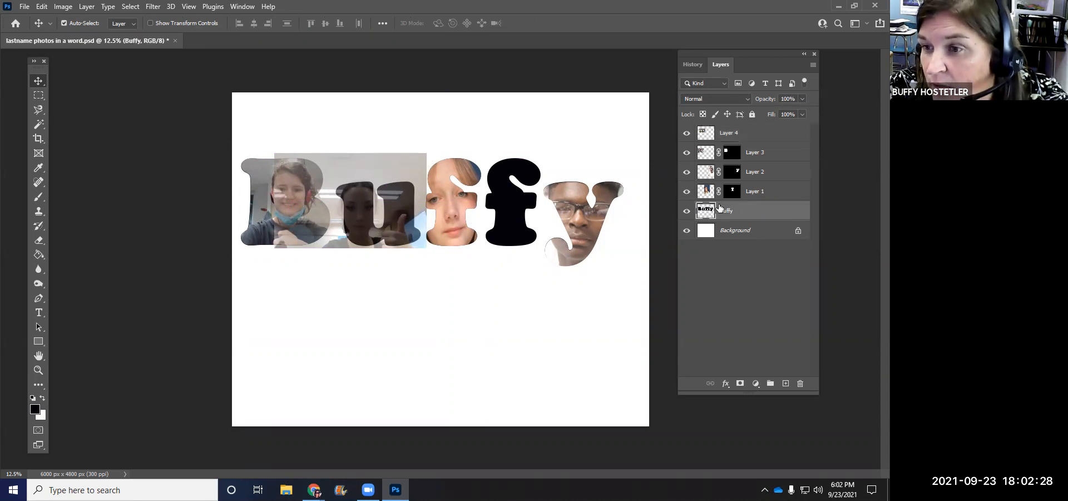
{"action": "left_click", "coordinate": [38, 124]}
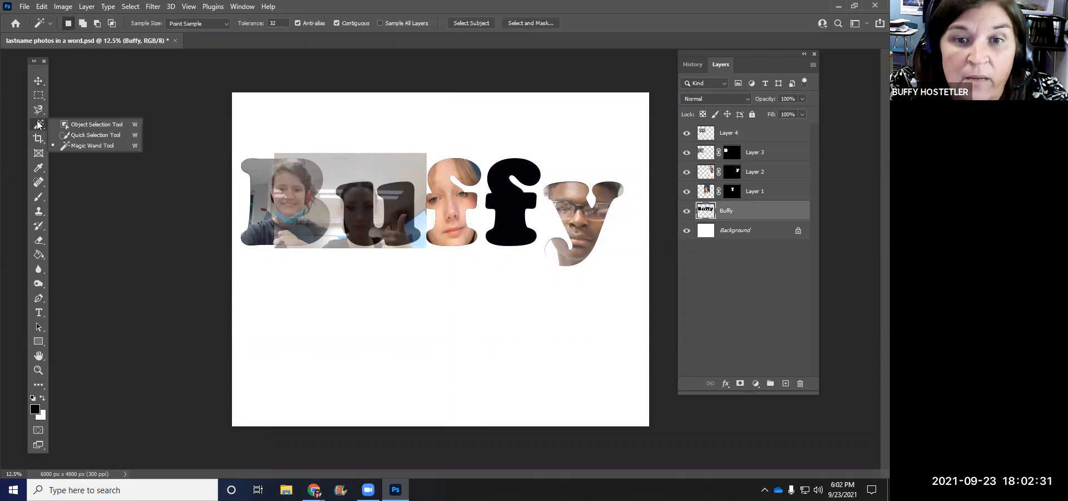
{"action": "left_click", "coordinate": [85, 146]}
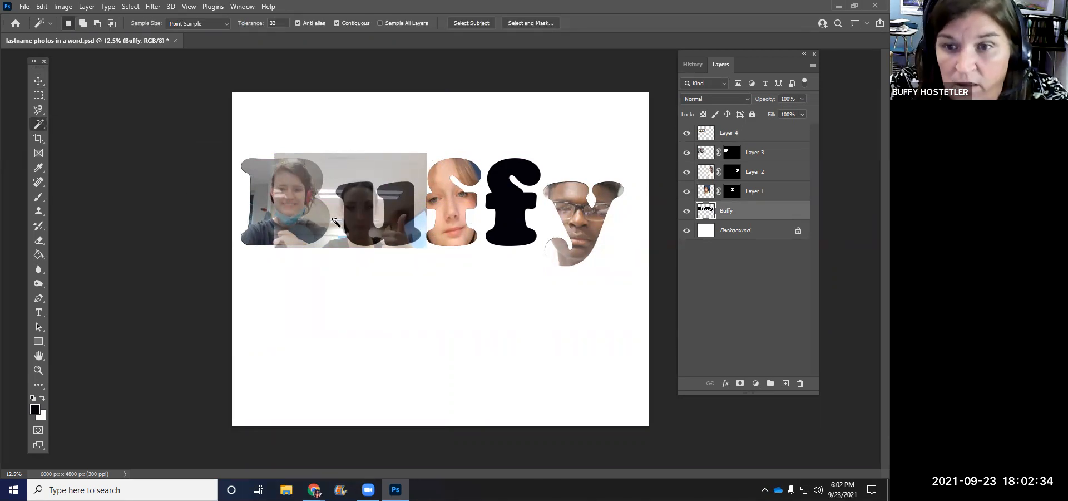
{"action": "left_click", "coordinate": [354, 214]}
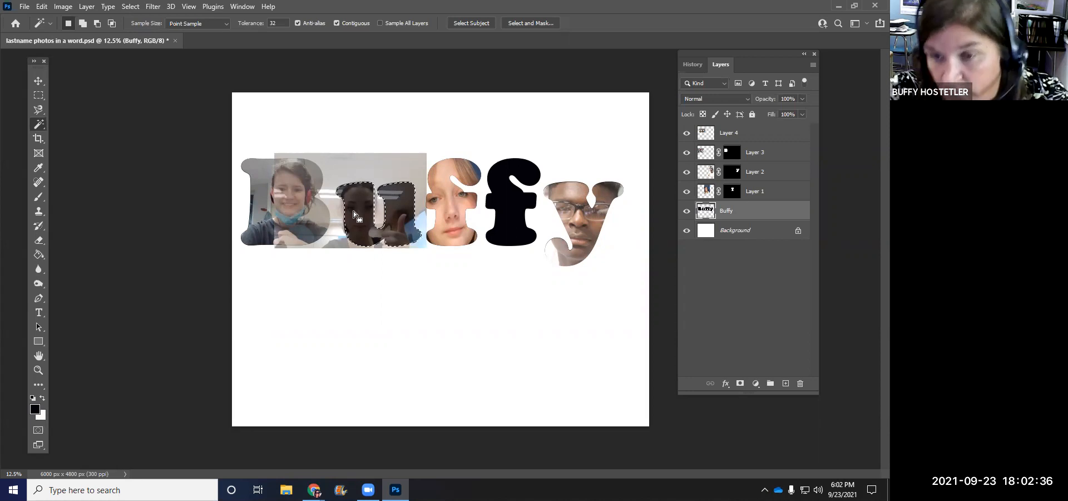
- Mask the fourth portrait on Layer 4 to the selected u and set the layer's opacity to 100%
{"action": "left_click", "coordinate": [743, 133]}
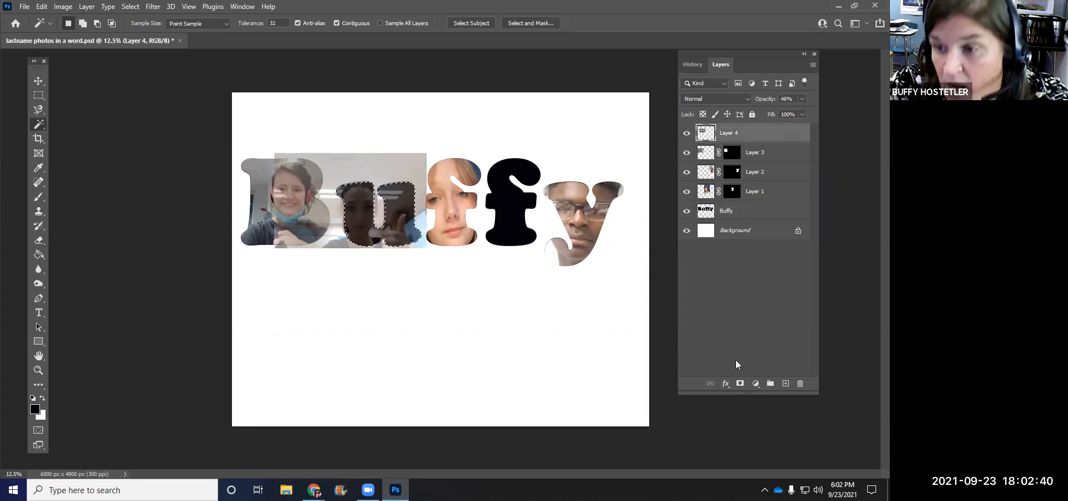
{"action": "left_click", "coordinate": [741, 383]}
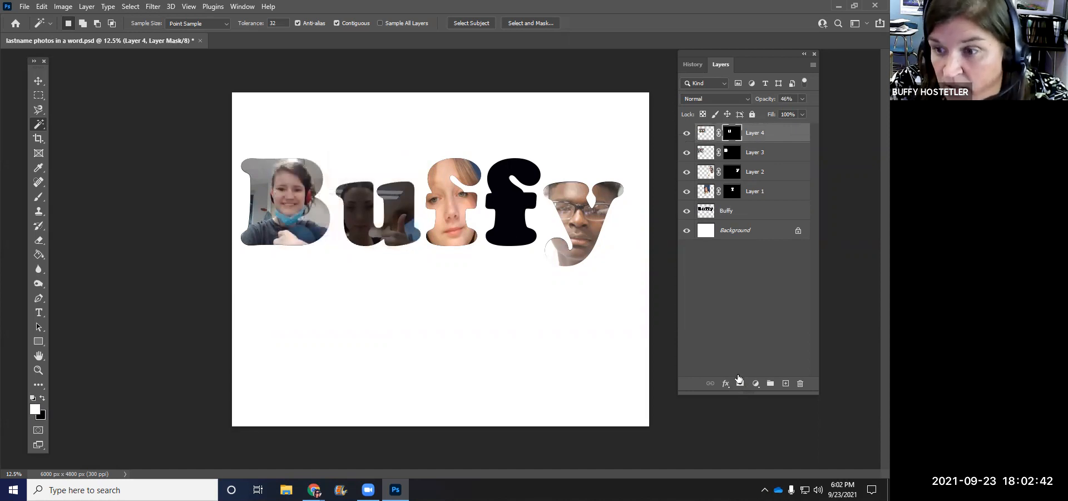
{"action": "left_click", "coordinate": [801, 99]}
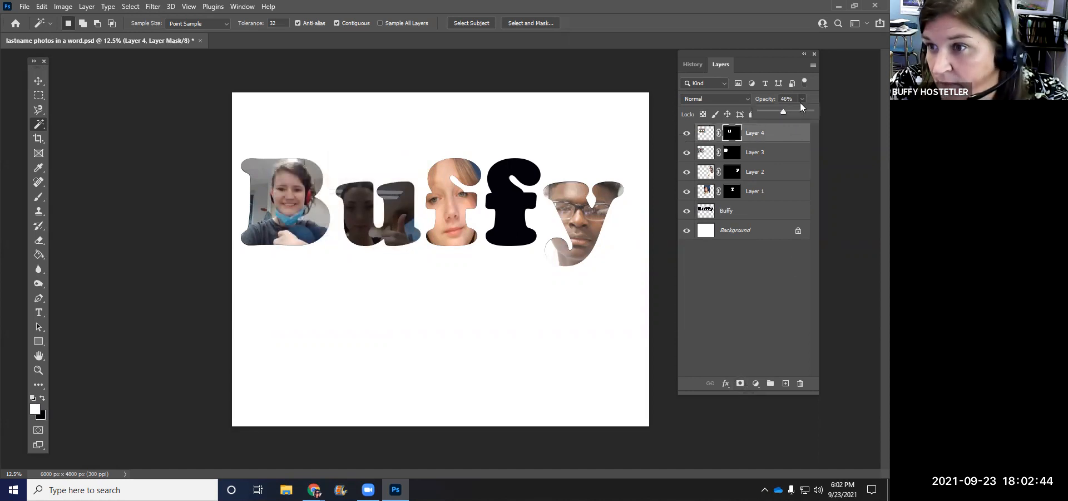
{"action": "left_click_drag", "start_coordinate": [783, 112], "coordinate": [824, 116]}
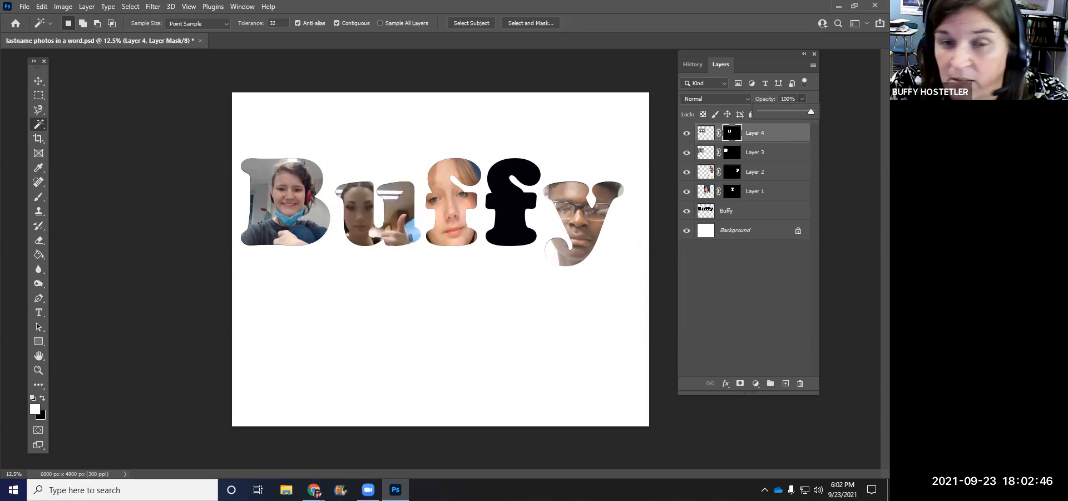
- Save the name document under its existing file name
{"action": "left_click", "coordinate": [28, 8]}
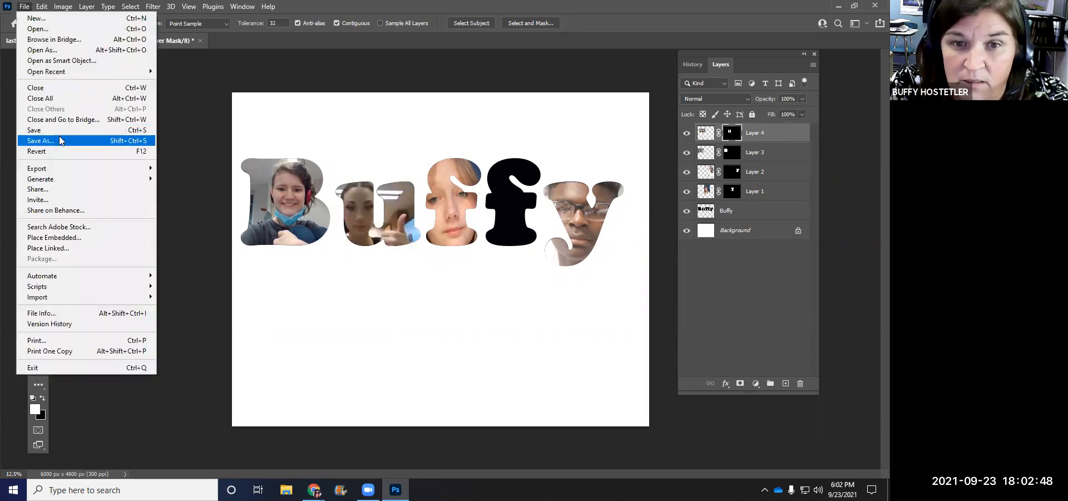
{"action": "mouse_move", "coordinate": [42, 7]}
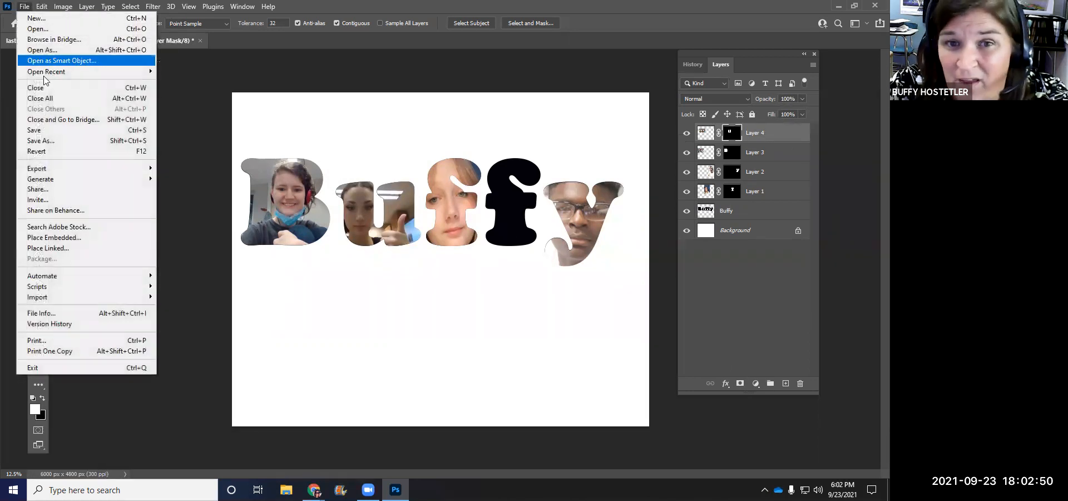
{"action": "left_click", "coordinate": [62, 130]}
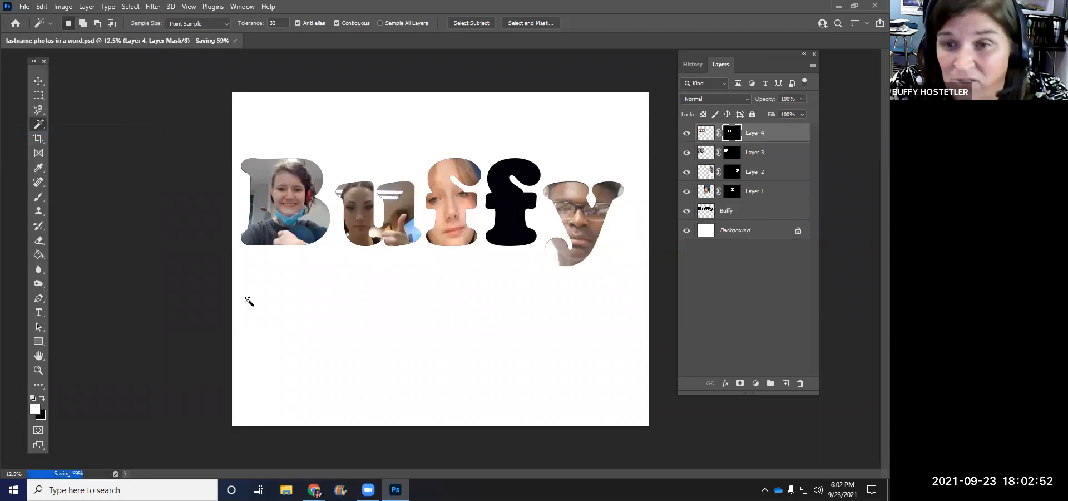
- Open the fifth portrait photo, the one with the hand sign in front of framed class pictures
{"action": "left_click", "coordinate": [24, 7]}
{"action": "left_click", "coordinate": [59, 29]}
{"action": "left_click", "coordinate": [432, 189]}
{"action": "left_click", "coordinate": [571, 392]}
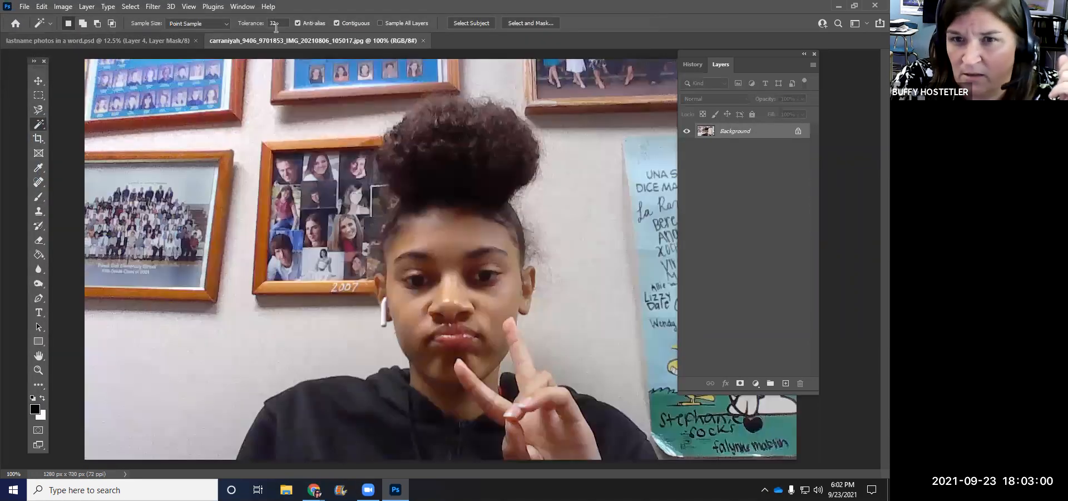
- Copy the fifth portrait from its floated window into the name document with the Move Tool and close the source photo
{"action": "left_click", "coordinate": [44, 83]}
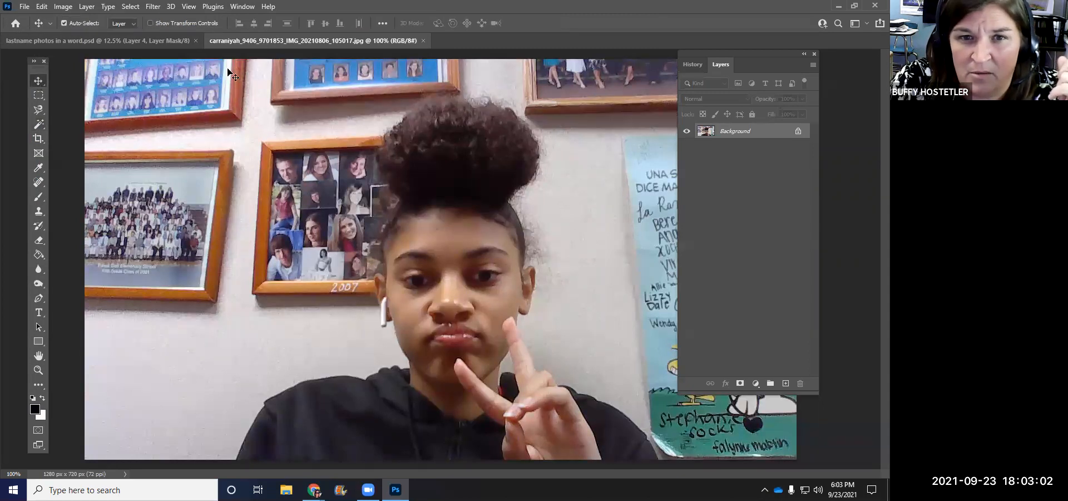
{"action": "left_click_drag", "start_coordinate": [266, 41], "coordinate": [307, 144]}
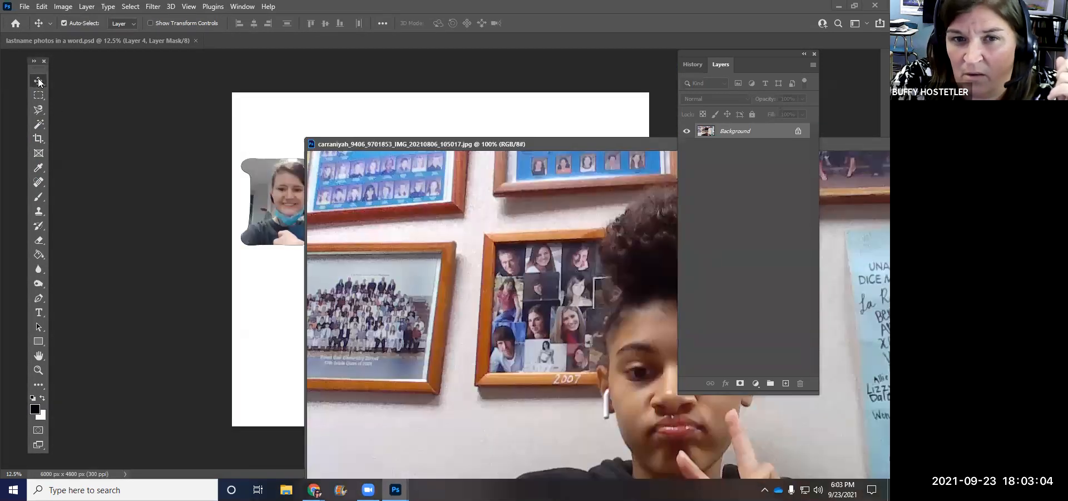
{"action": "left_click_drag", "start_coordinate": [336, 238], "coordinate": [271, 310]}
{"action": "left_click_drag", "start_coordinate": [431, 144], "coordinate": [0, 184]}
- Move the fifth portrait over the second f and enlarge it beyond the letter with Free Transform
{"action": "left_click_drag", "start_coordinate": [334, 314], "coordinate": [536, 188]}
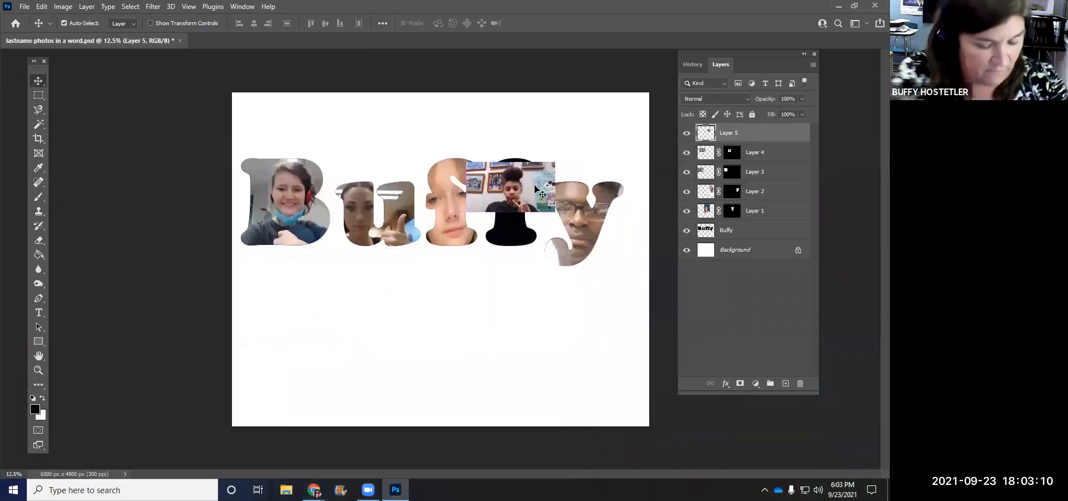
{"action": "key", "text": "ctrl+t"}
{"action": "left_click_drag", "start_coordinate": [555, 214], "coordinate": [620, 305]}
{"action": "key", "text": "Return"}
- Lower the fifth portrait's opacity to 47% and position the face over the second f
{"action": "left_click_drag", "start_coordinate": [535, 236], "coordinate": [479, 230]}
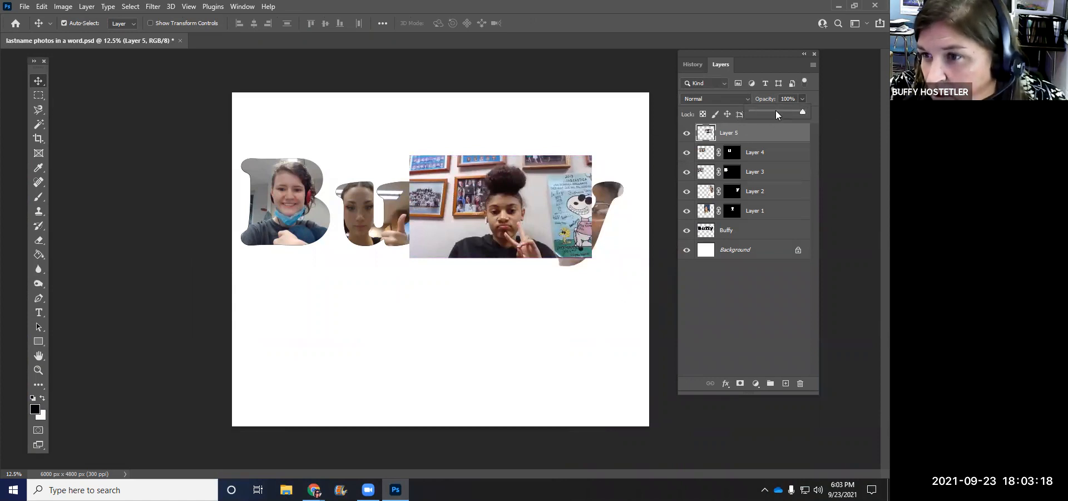
{"action": "left_click", "coordinate": [776, 110]}
{"action": "left_click_drag", "start_coordinate": [537, 232], "coordinate": [504, 214]}
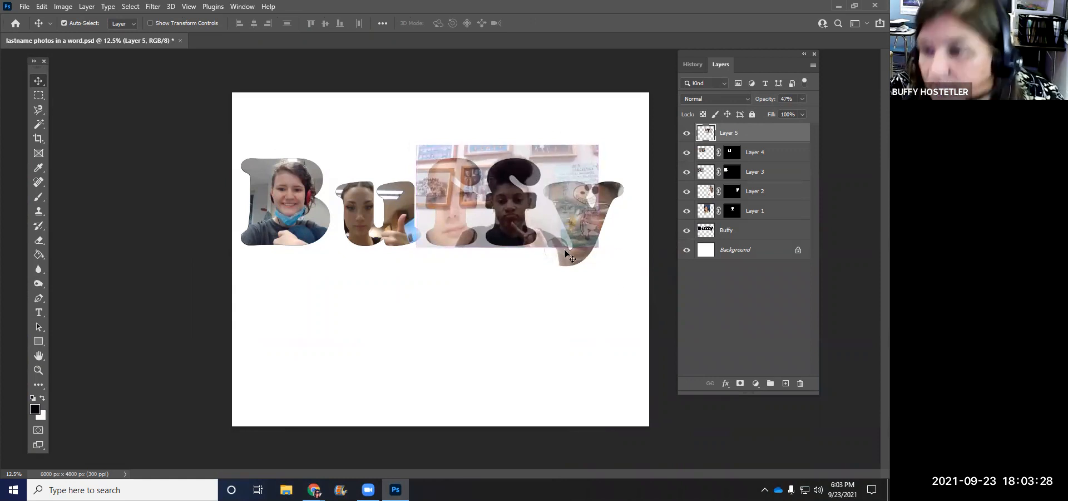
- Select the second f on the name's layer with the Magic Wand Tool
{"action": "left_click", "coordinate": [748, 237]}
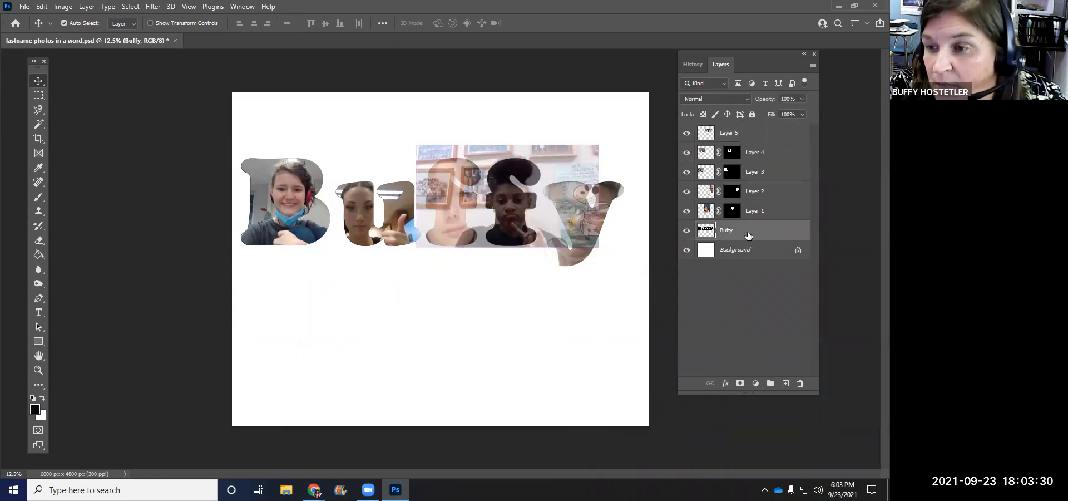
{"action": "left_click", "coordinate": [32, 126]}
{"action": "left_click", "coordinate": [85, 146]}
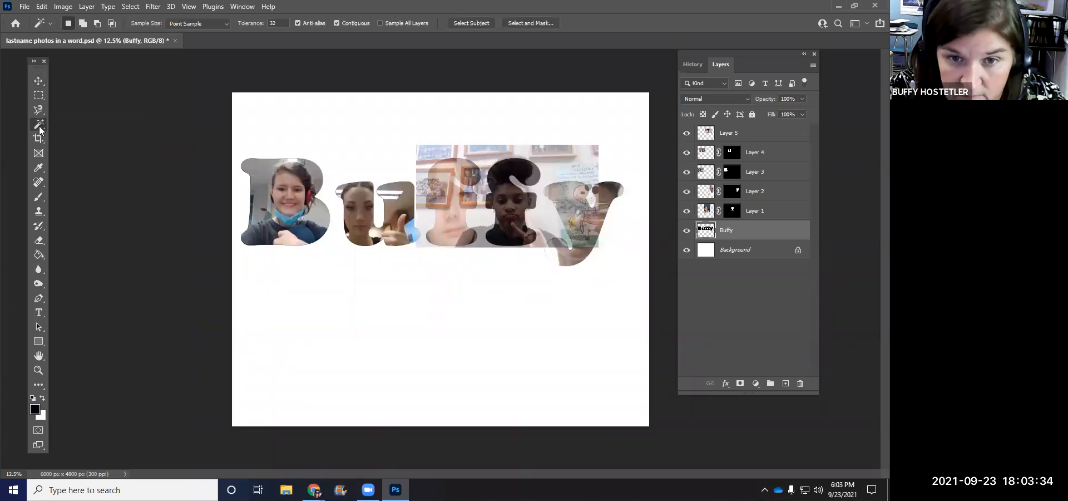
{"action": "left_click", "coordinate": [512, 230]}
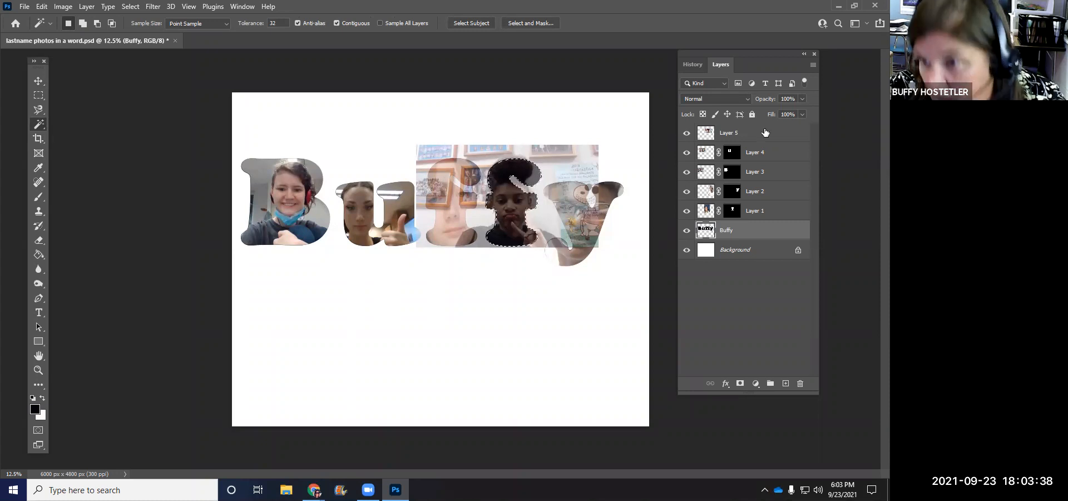
- Mask the fifth portrait on Layer 5 to the selected second f and restore the layer's opacity to 100%
{"action": "left_click", "coordinate": [746, 133]}
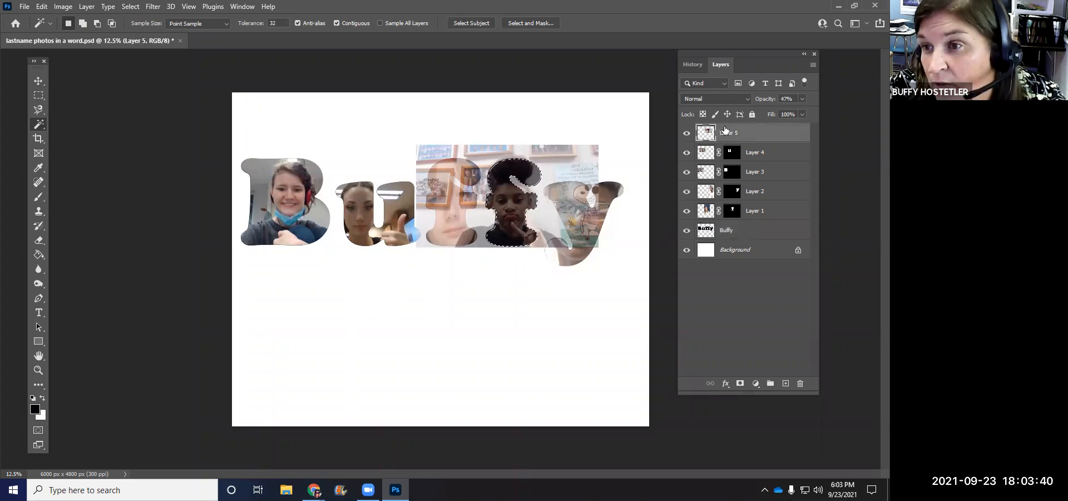
{"action": "left_click", "coordinate": [739, 383]}
{"action": "left_click", "coordinate": [802, 99]}
{"action": "left_click_drag", "start_coordinate": [785, 111], "coordinate": [825, 113]}
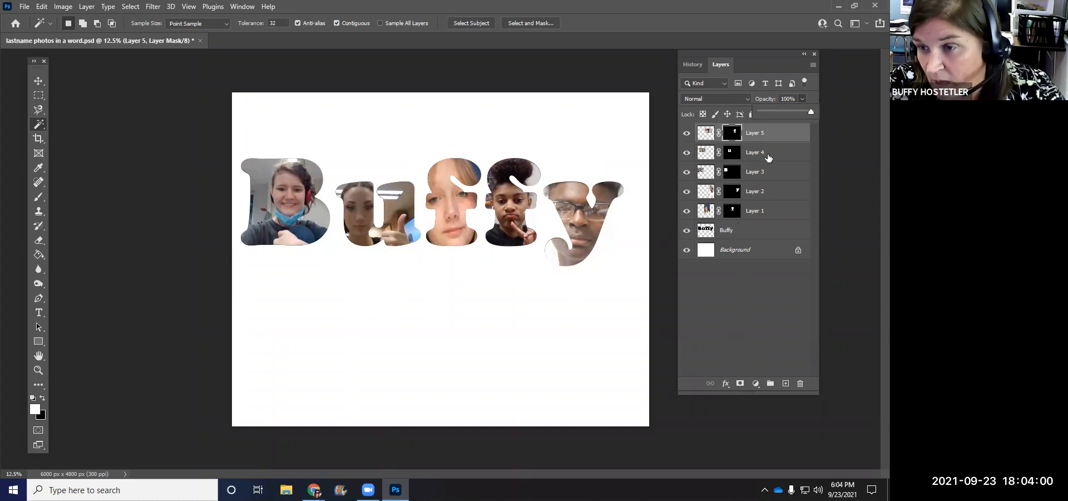
- Show the document's History and arrange its panel so that the list of recent states is tall enough to read
{"action": "left_click", "coordinate": [238, 7]}
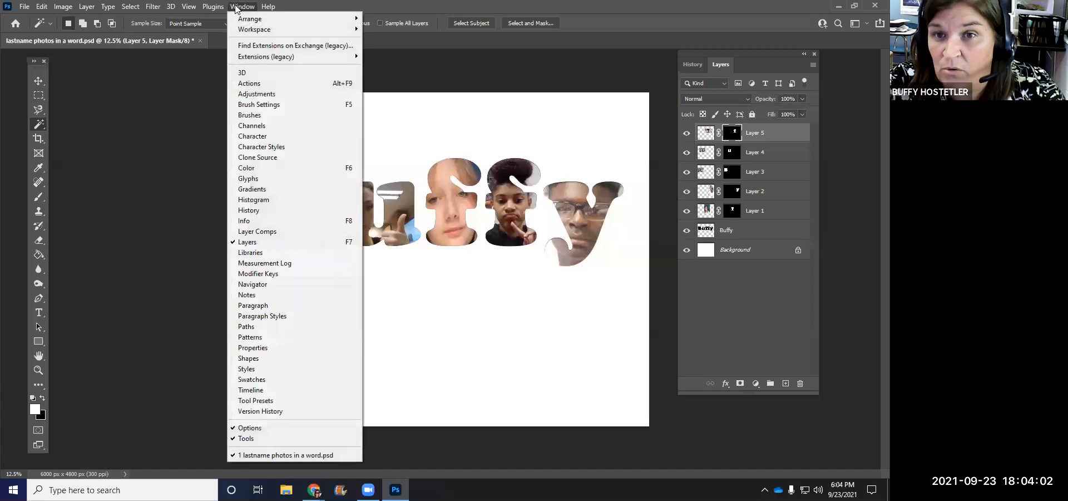
{"action": "left_click", "coordinate": [291, 210]}
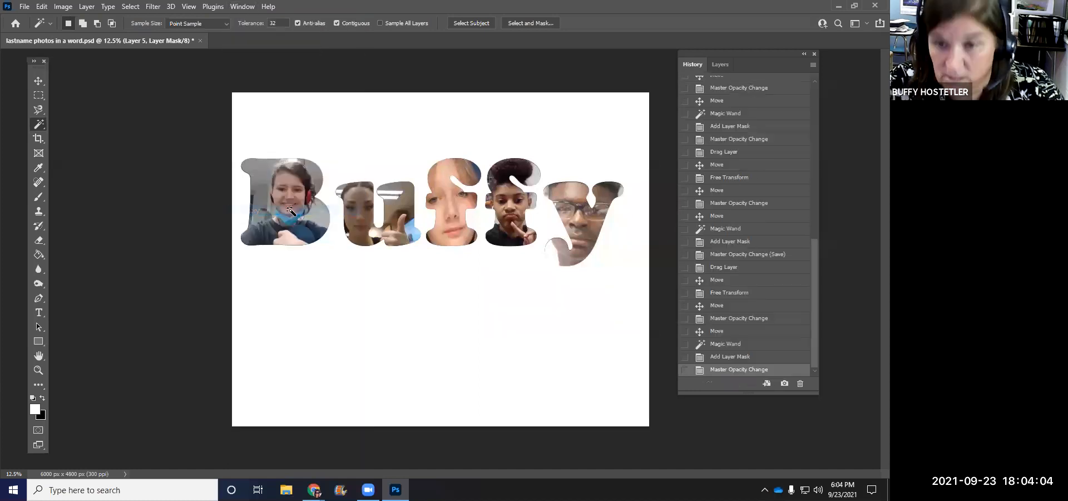
{"action": "left_click_drag", "start_coordinate": [757, 53], "coordinate": [730, 63]}
{"action": "left_click_drag", "start_coordinate": [717, 404], "coordinate": [718, 109]}
{"action": "left_click_drag", "start_coordinate": [701, 66], "coordinate": [637, 57]}
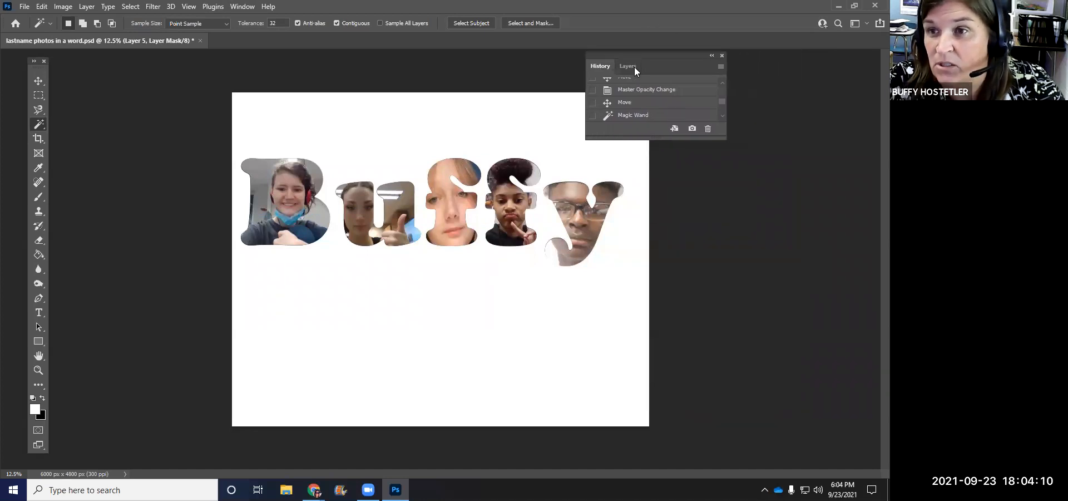
{"action": "left_click_drag", "start_coordinate": [653, 165], "coordinate": [659, 445]}
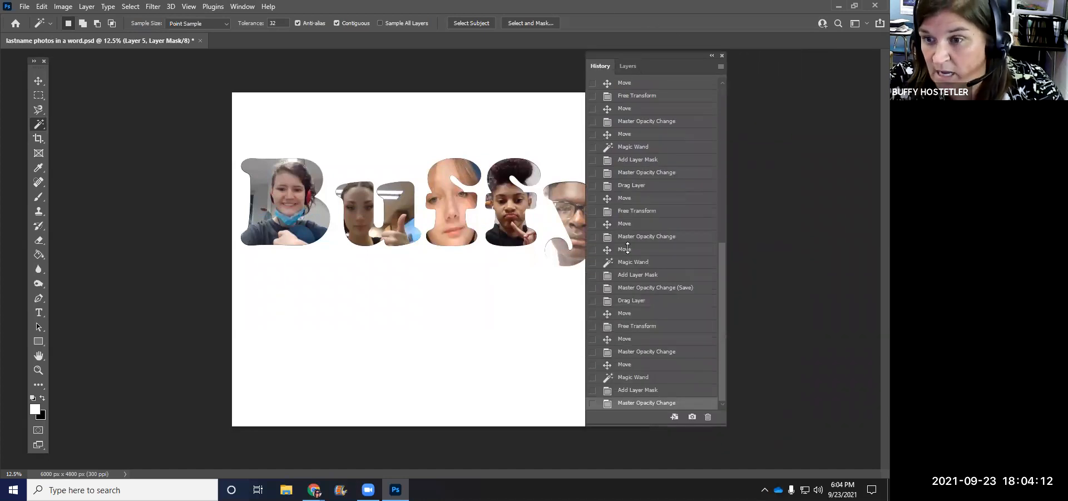
- Step back through the history to the Move state that follows the fifth portrait's Free Transform
{"action": "left_click", "coordinate": [633, 385]}
{"action": "left_click", "coordinate": [634, 376]}
{"action": "left_click", "coordinate": [636, 364]}
{"action": "left_click", "coordinate": [636, 352]}
{"action": "left_click", "coordinate": [636, 338]}
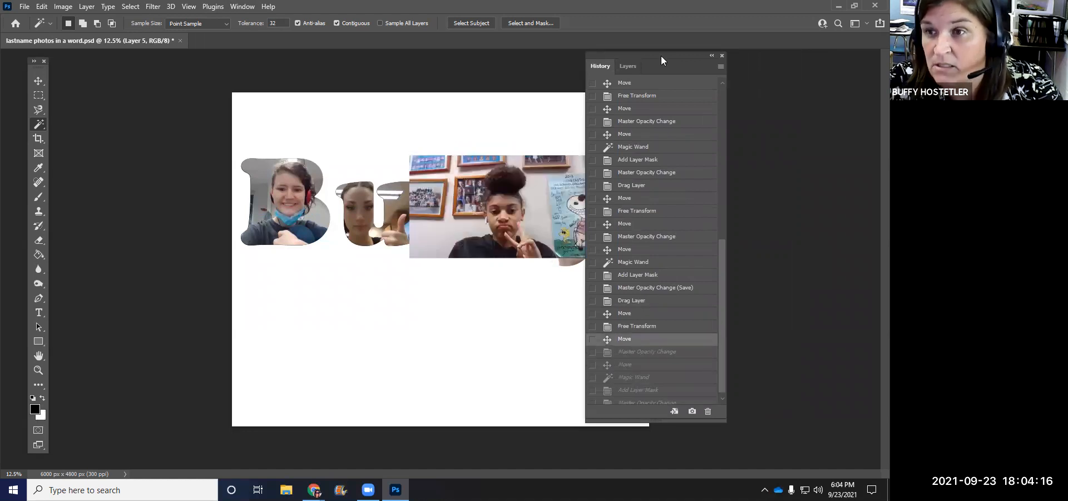
- Move the History panel off the artwork and step through the states to the latest Master Opacity Change
{"action": "left_click_drag", "start_coordinate": [661, 55], "coordinate": [781, 59]}
{"action": "left_click", "coordinate": [786, 318]}
{"action": "left_click", "coordinate": [770, 276]}
{"action": "left_click", "coordinate": [771, 217]}
{"action": "left_click", "coordinate": [767, 190]}
{"action": "left_click", "coordinate": [790, 371]}
{"action": "scroll", "coordinate": [779, 399], "scroll_direction": "down", "scroll_amount": 1}
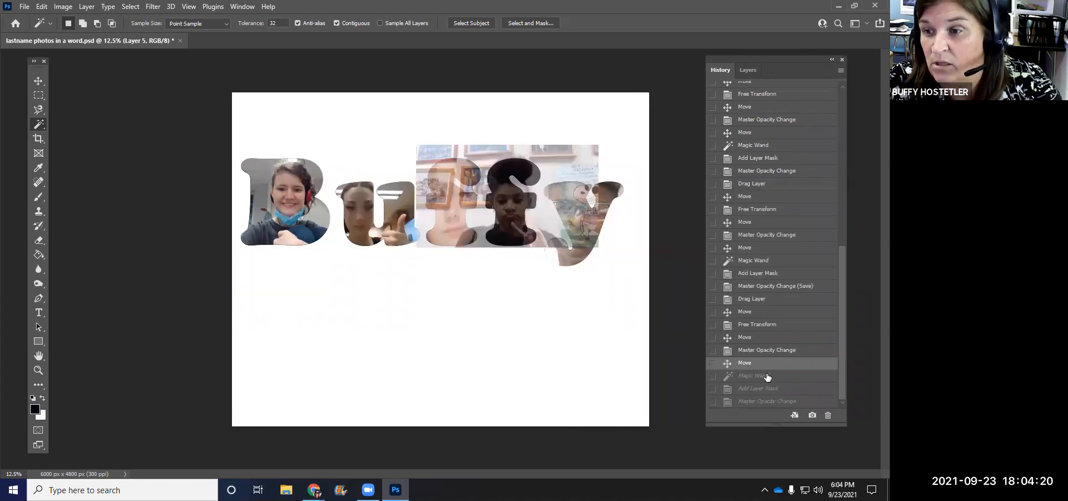
{"action": "left_click", "coordinate": [774, 401]}
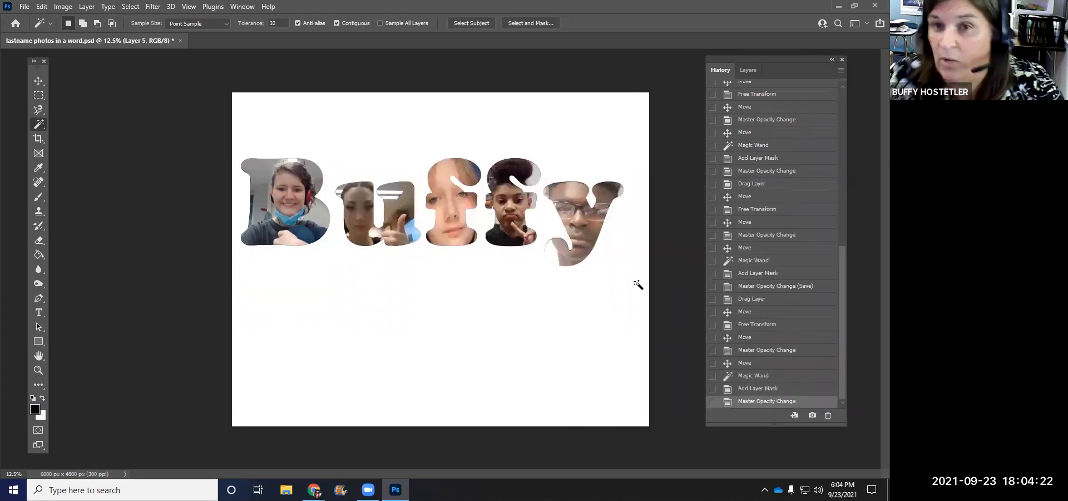
- Save the design as a layered Photoshop file named "lastname photos in a word" on the Desktop, replacing the existing file with Maximize Compatibility on
{"action": "left_click", "coordinate": [748, 70]}
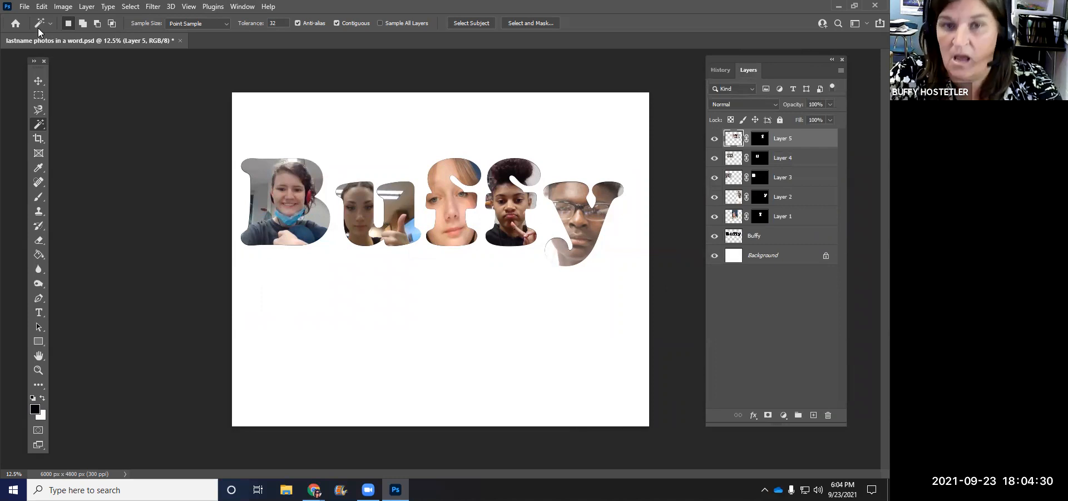
{"action": "left_click", "coordinate": [38, 82]}
{"action": "left_click", "coordinate": [24, 7]}
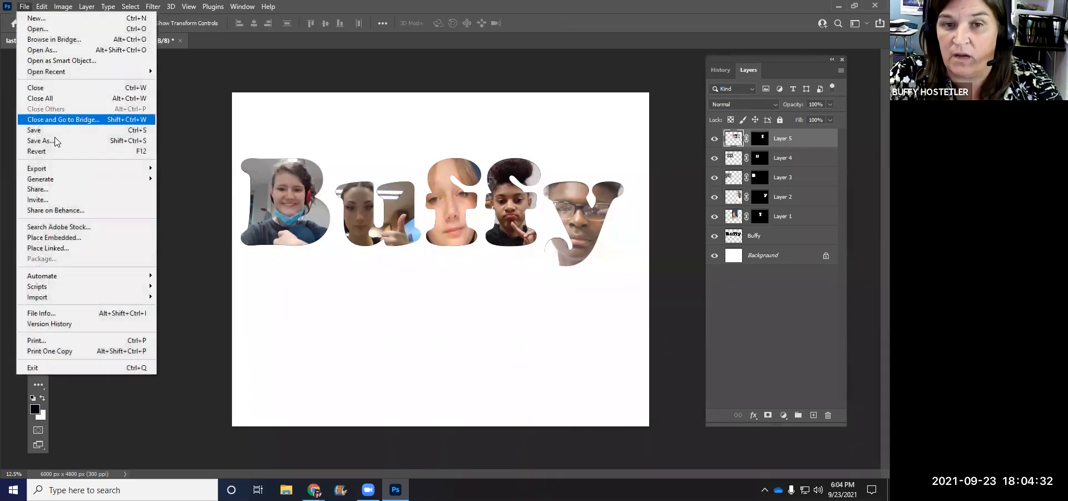
{"action": "left_click", "coordinate": [56, 140]}
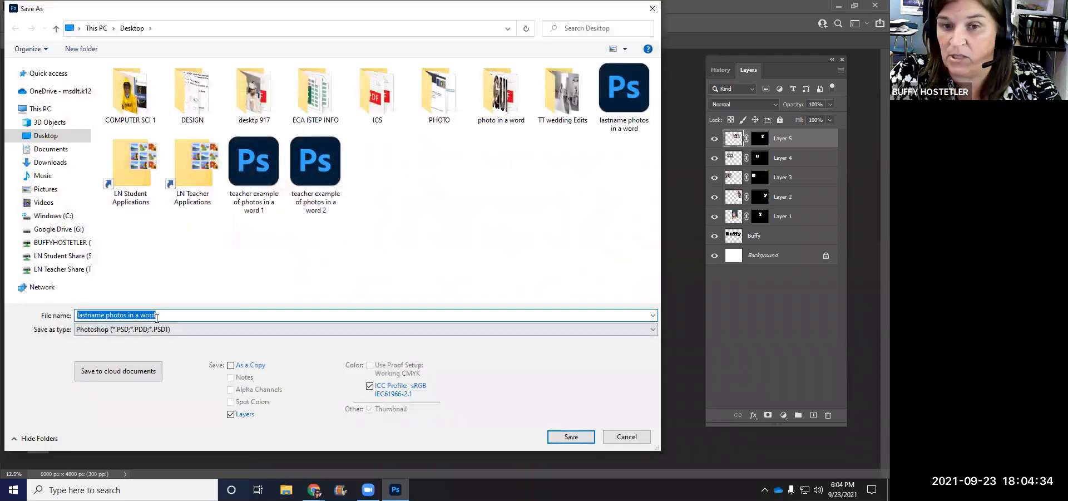
{"action": "left_click", "coordinate": [571, 436]}
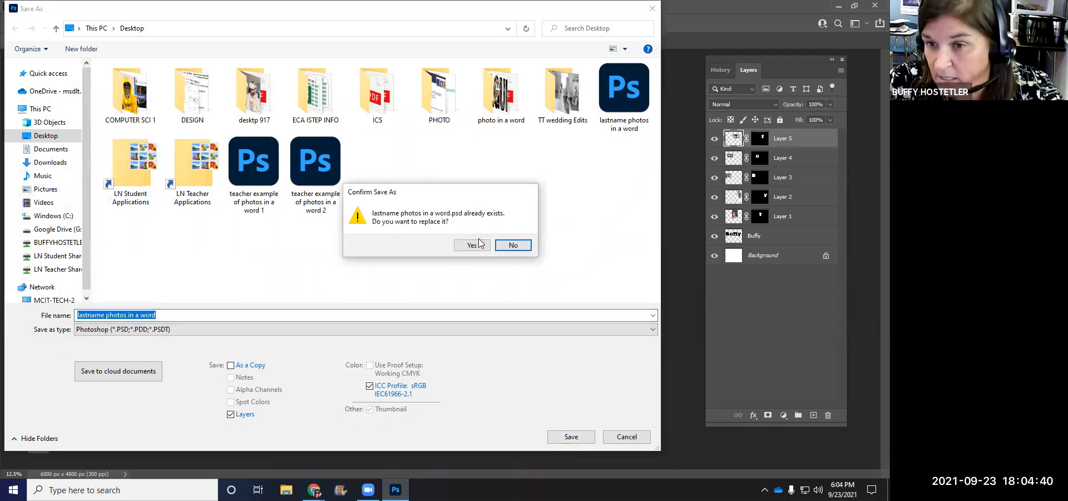
{"action": "left_click", "coordinate": [475, 254]}
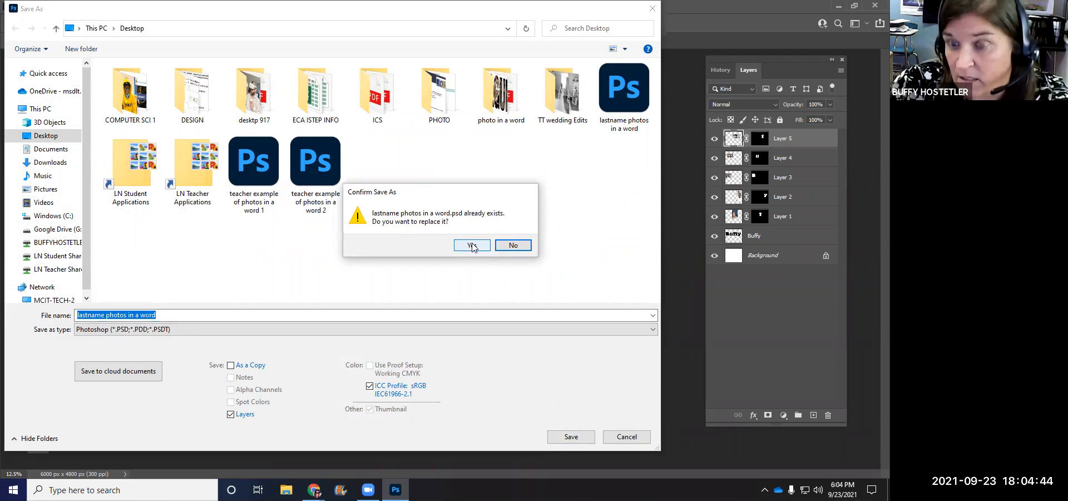
{"action": "left_click", "coordinate": [472, 248]}
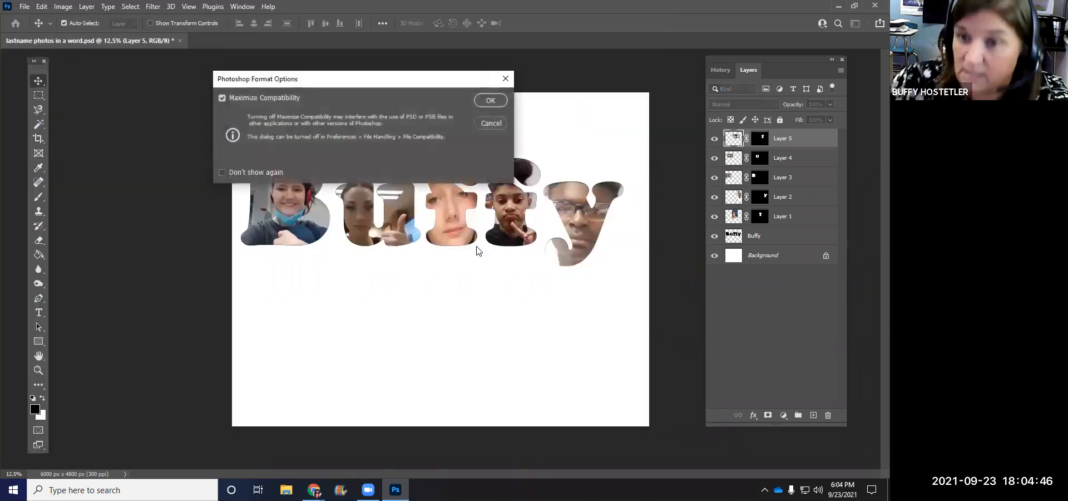
{"action": "left_click", "coordinate": [490, 101]}
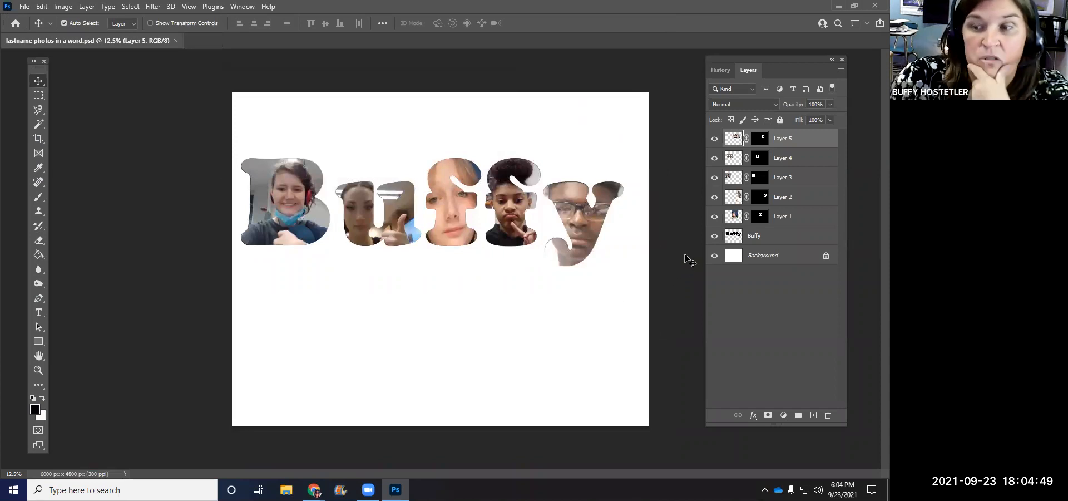
- Shorten the Layers panel and add a black Stroke effect to the layer holding the first name's letters
{"action": "left_click", "coordinate": [758, 237]}
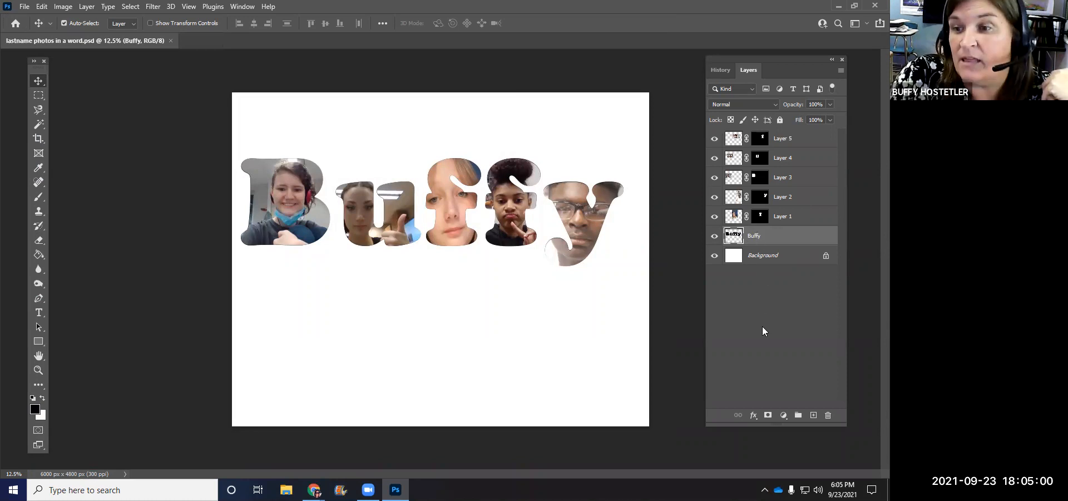
{"action": "left_click_drag", "start_coordinate": [762, 424], "coordinate": [751, 300]}
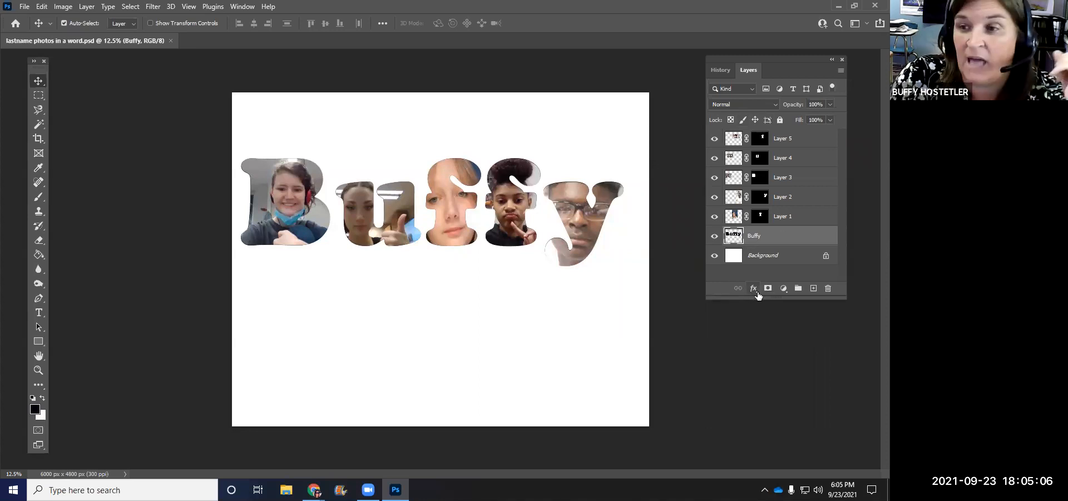
{"action": "left_click", "coordinate": [754, 289]}
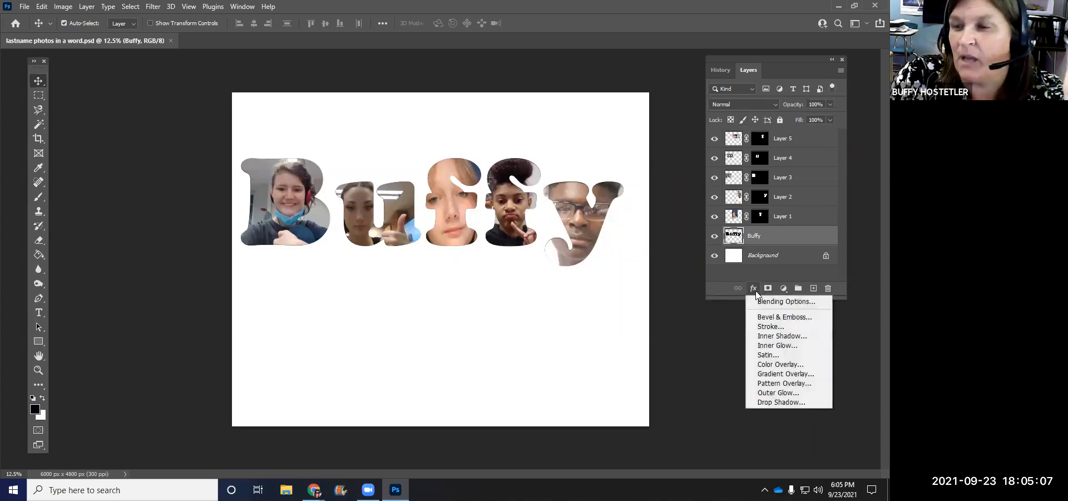
{"action": "left_click", "coordinate": [798, 327]}
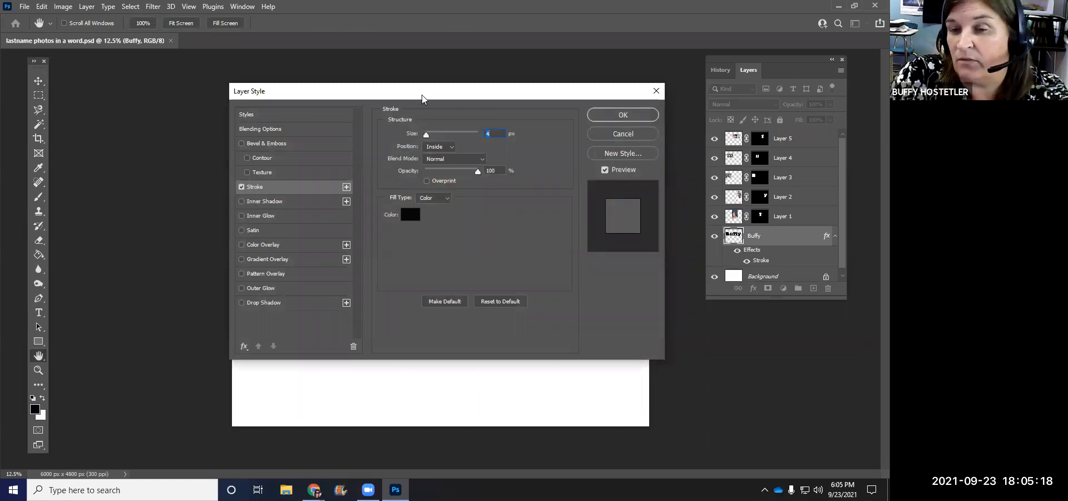
{"action": "left_click_drag", "start_coordinate": [421, 96], "coordinate": [565, 88]}
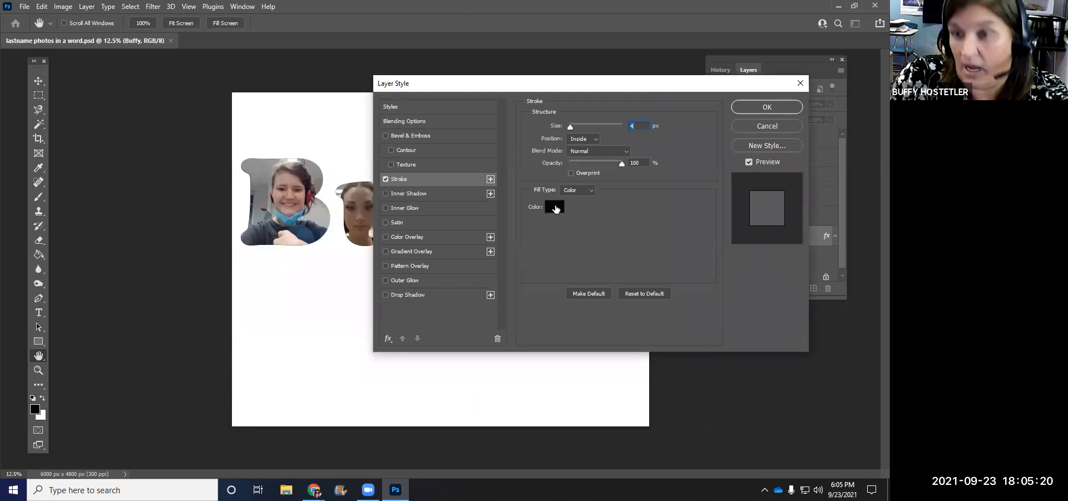
{"action": "left_click_drag", "start_coordinate": [547, 84], "coordinate": [399, 110]}
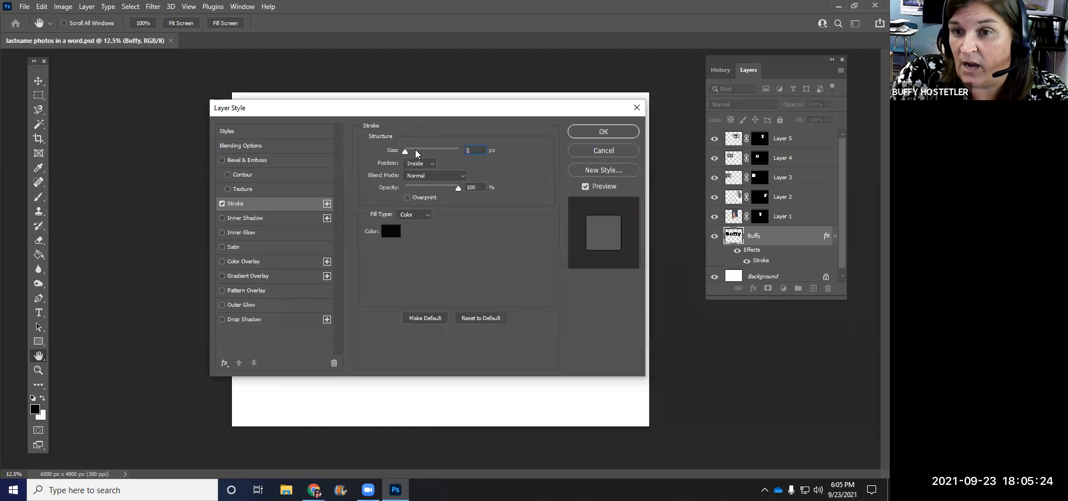
- Try stroke sizes of 7 px and 1 px with the outline inside the letters, keeping the dialog clear of the artwork
{"action": "type", "text": "7"}
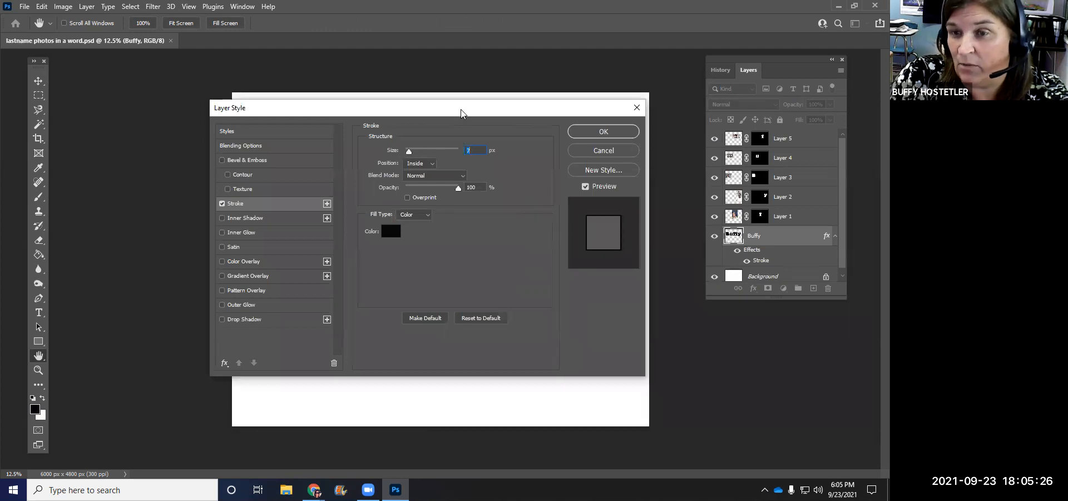
{"action": "left_click_drag", "start_coordinate": [461, 109], "coordinate": [818, 123]}
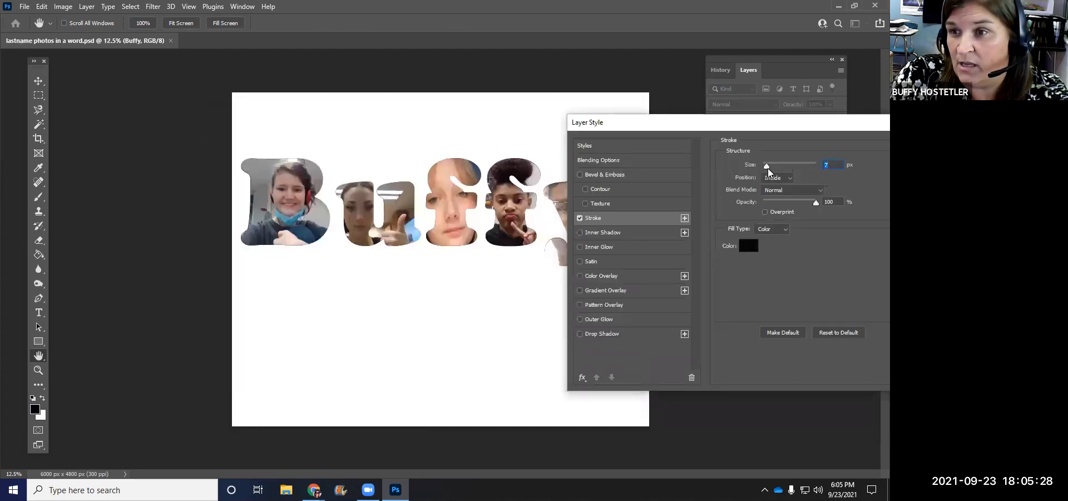
{"action": "left_click_drag", "start_coordinate": [800, 168], "coordinate": [750, 163]}
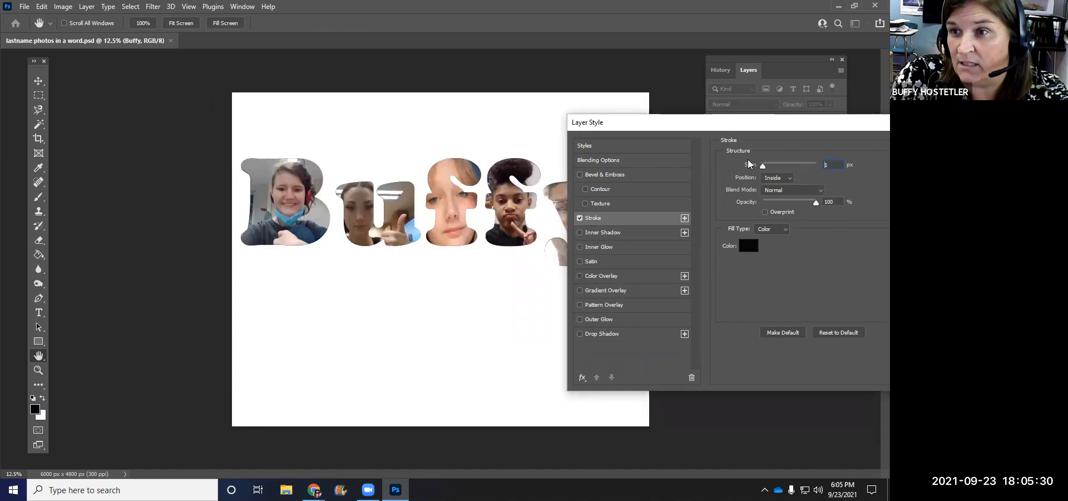
{"action": "left_click_drag", "start_coordinate": [739, 126], "coordinate": [266, 258]}
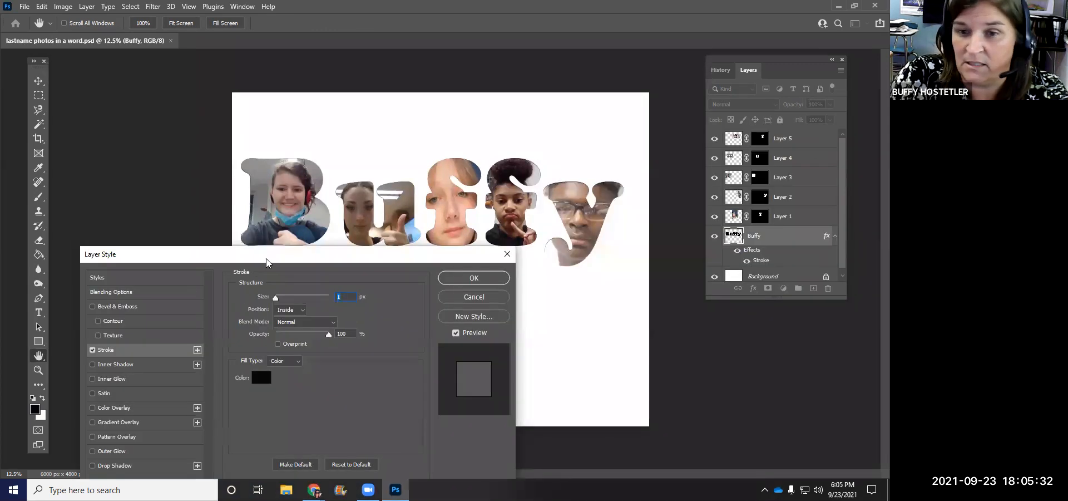
- Compare a 24 px stroke positioned outside the letters with a 1 px stroke positioned inside
{"action": "left_click", "coordinate": [305, 325]}
{"action": "left_click", "coordinate": [300, 332]}
{"action": "mouse_move", "coordinate": [278, 312]}
{"action": "left_mouse_down"}
{"action": "mouse_move", "coordinate": [293, 311]}
{"action": "mouse_move", "coordinate": [279, 312]}
{"action": "left_mouse_up"}
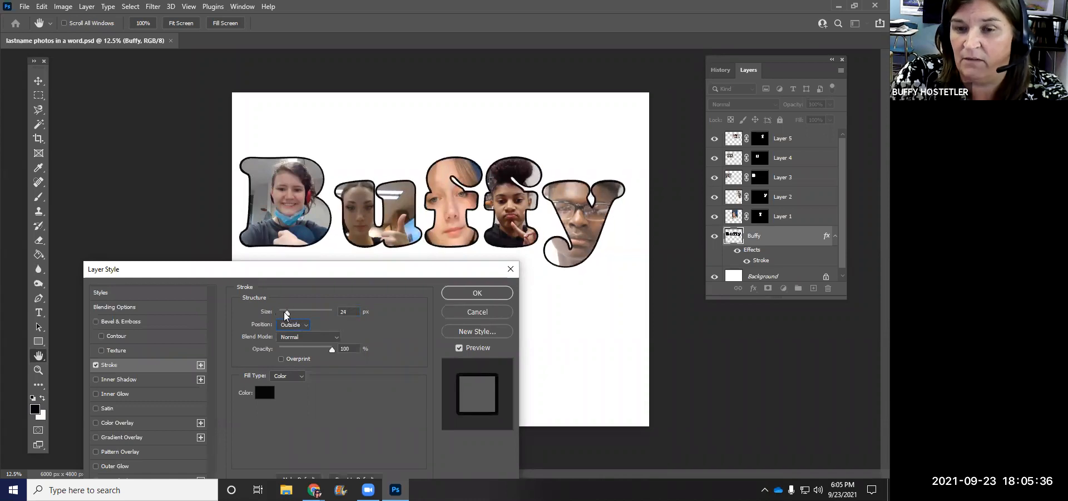
{"action": "left_click", "coordinate": [293, 325]}
{"action": "left_click", "coordinate": [292, 336]}
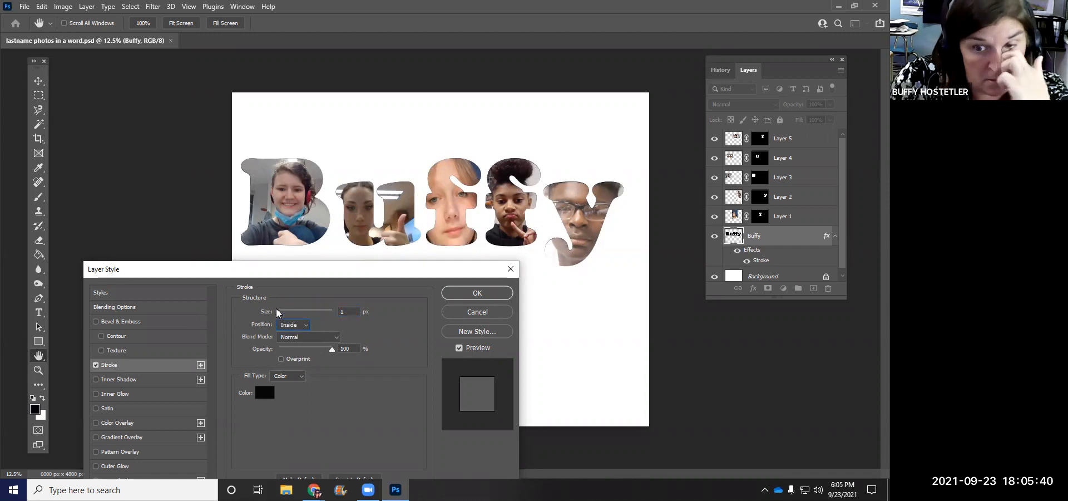
- Position the stroke outside the letters, set its size to 16 px and apply the layer style
{"action": "mouse_move", "coordinate": [279, 313]}
{"action": "left_mouse_down"}
{"action": "mouse_move", "coordinate": [315, 311]}
{"action": "mouse_move", "coordinate": [281, 312]}
{"action": "left_mouse_up"}
{"action": "left_click", "coordinate": [303, 327]}
{"action": "left_click", "coordinate": [289, 333]}
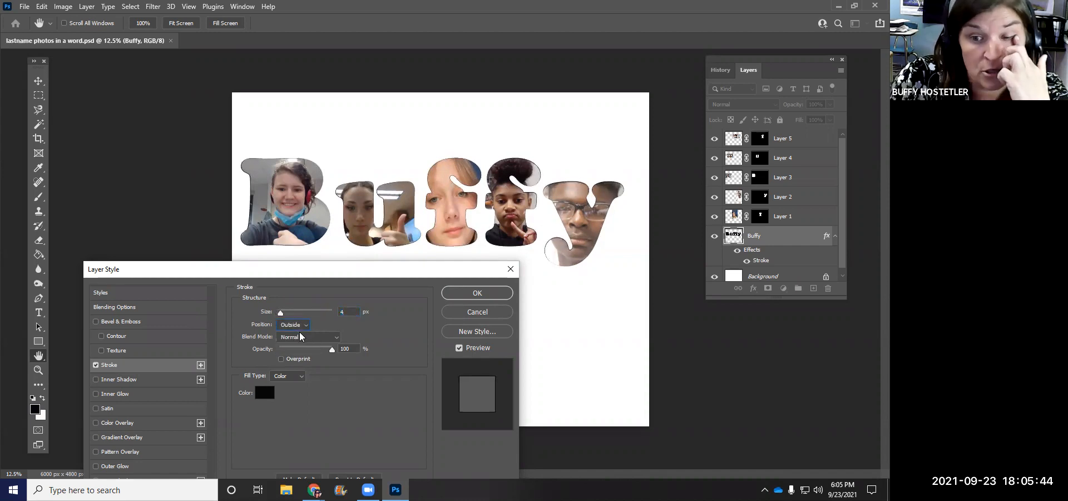
{"action": "mouse_move", "coordinate": [282, 314]}
{"action": "left_mouse_down"}
{"action": "mouse_move", "coordinate": [326, 314]}
{"action": "mouse_move", "coordinate": [285, 316]}
{"action": "left_mouse_up"}
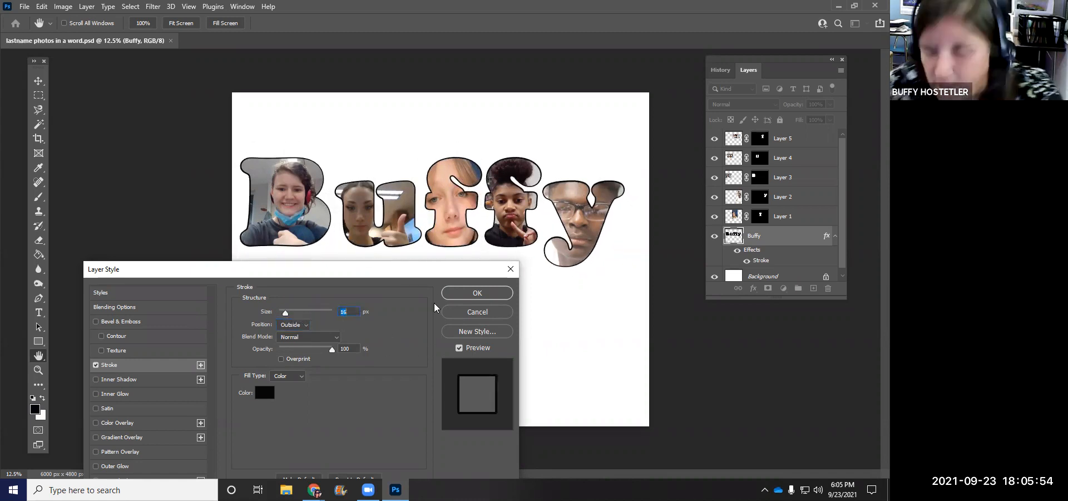
{"action": "left_click", "coordinate": [477, 292]}
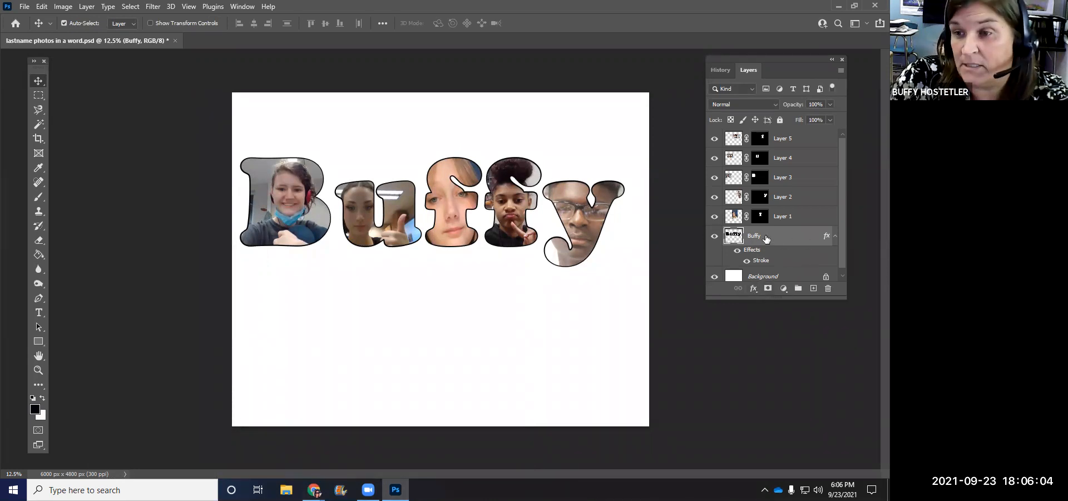
- Add a Drop Shadow effect to the name layer and keep black (000000) as the shadow colour
{"action": "left_click", "coordinate": [752, 288]}
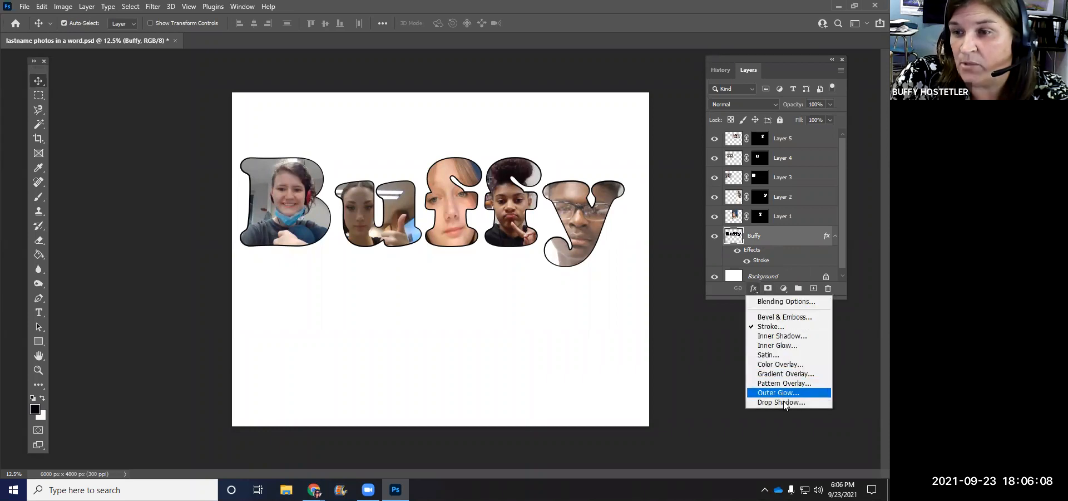
{"action": "left_click", "coordinate": [803, 404]}
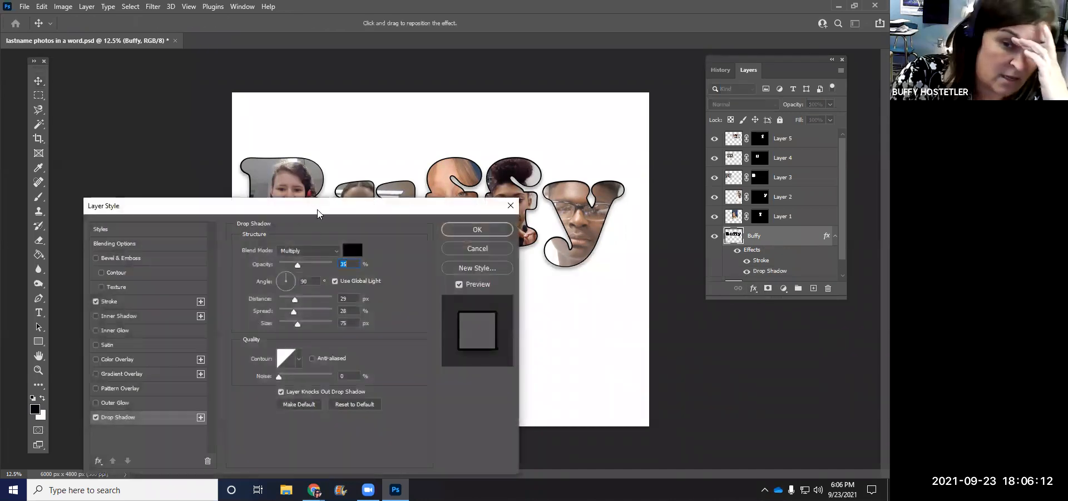
{"action": "left_click_drag", "start_coordinate": [318, 212], "coordinate": [687, 122]}
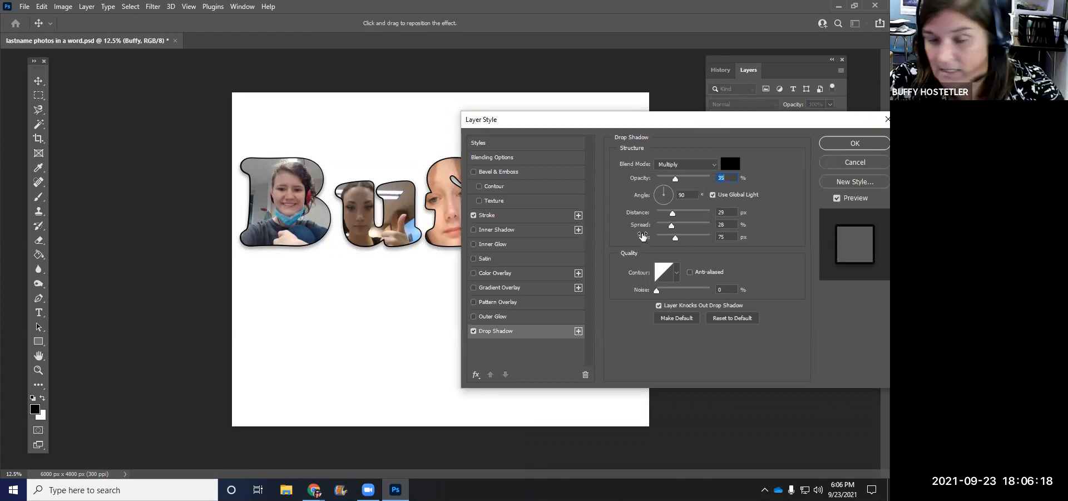
{"action": "left_click_drag", "start_coordinate": [621, 119], "coordinate": [618, 80]}
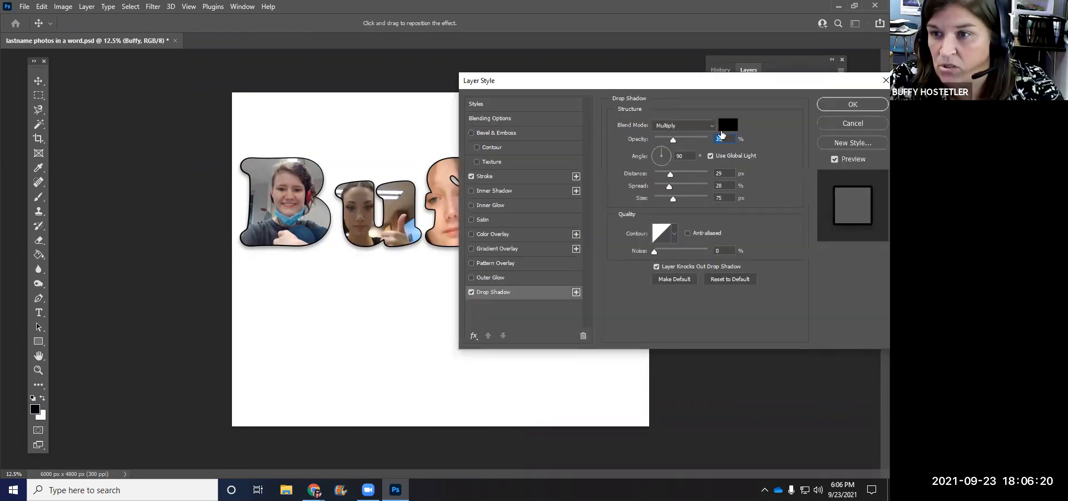
{"action": "left_click", "coordinate": [727, 127]}
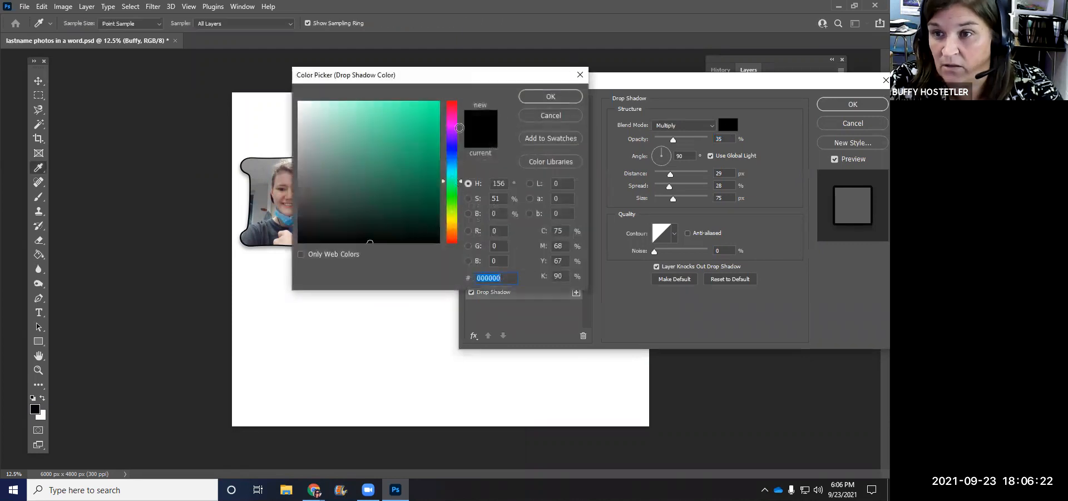
{"action": "left_click", "coordinate": [551, 96]}
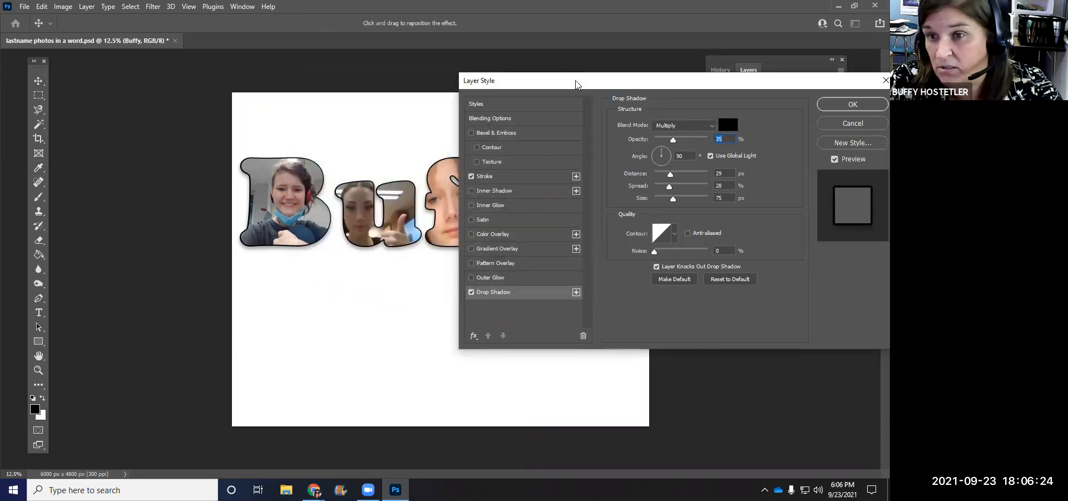
- Set the drop shadow's distance to 73 px, spread to 46% and size to 84 px while the whole name stays in view
{"action": "left_click_drag", "start_coordinate": [576, 84], "coordinate": [464, 280]}
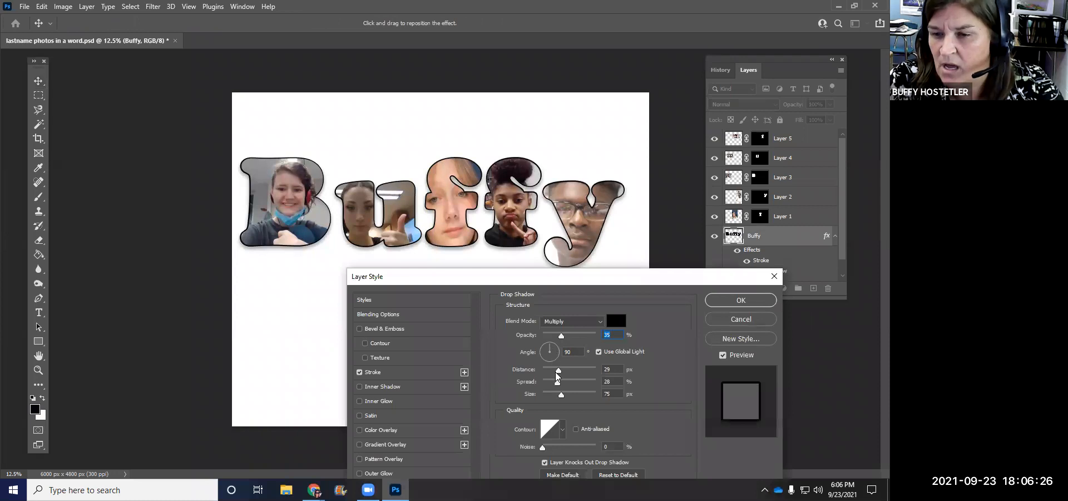
{"action": "left_click_drag", "start_coordinate": [559, 371], "coordinate": [570, 394]}
{"action": "left_click", "coordinate": [574, 383]}
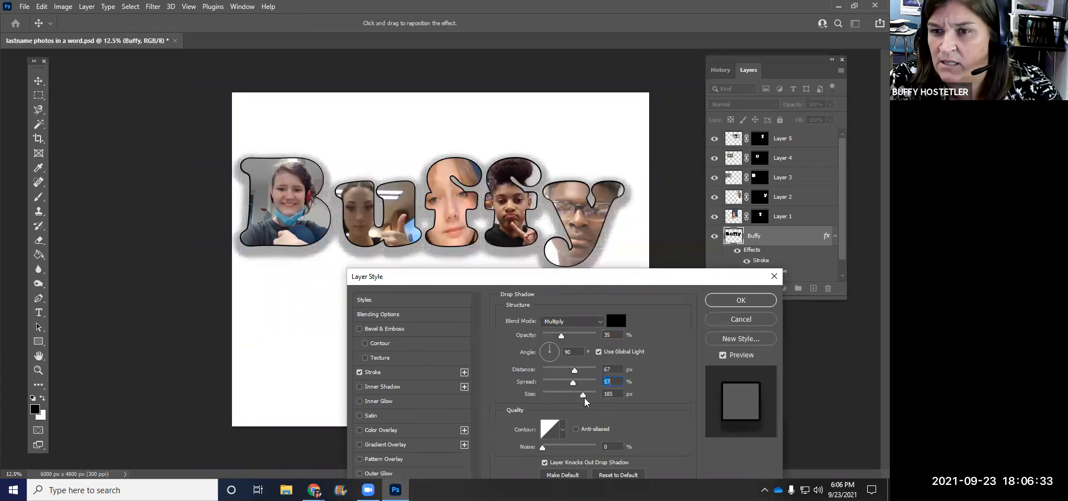
{"action": "left_click", "coordinate": [563, 398]}
{"action": "left_click", "coordinate": [572, 382]}
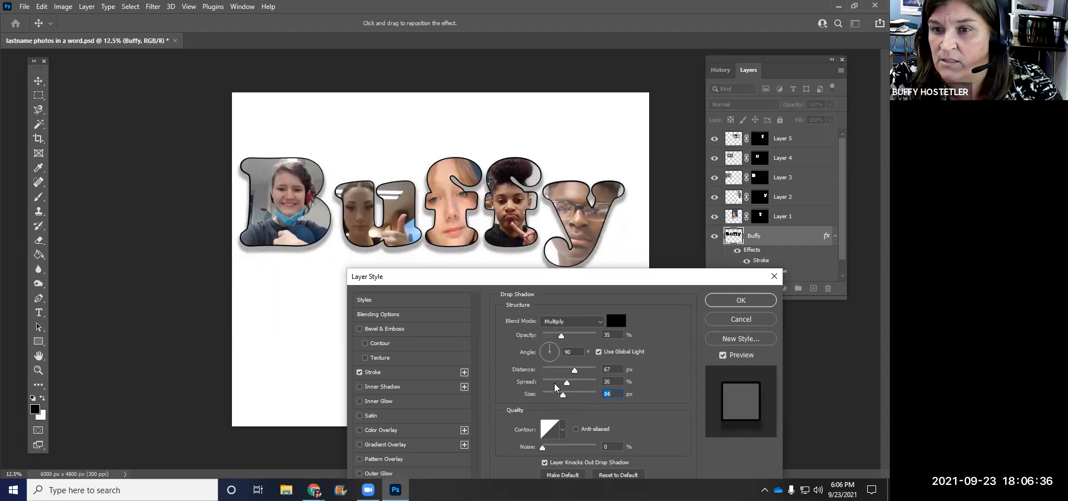
{"action": "mouse_move", "coordinate": [578, 387]}
{"action": "left_mouse_down"}
{"action": "mouse_move", "coordinate": [556, 383]}
{"action": "mouse_move", "coordinate": [559, 369]}
{"action": "mouse_move", "coordinate": [580, 369]}
{"action": "mouse_move", "coordinate": [567, 384]}
{"action": "left_mouse_up"}
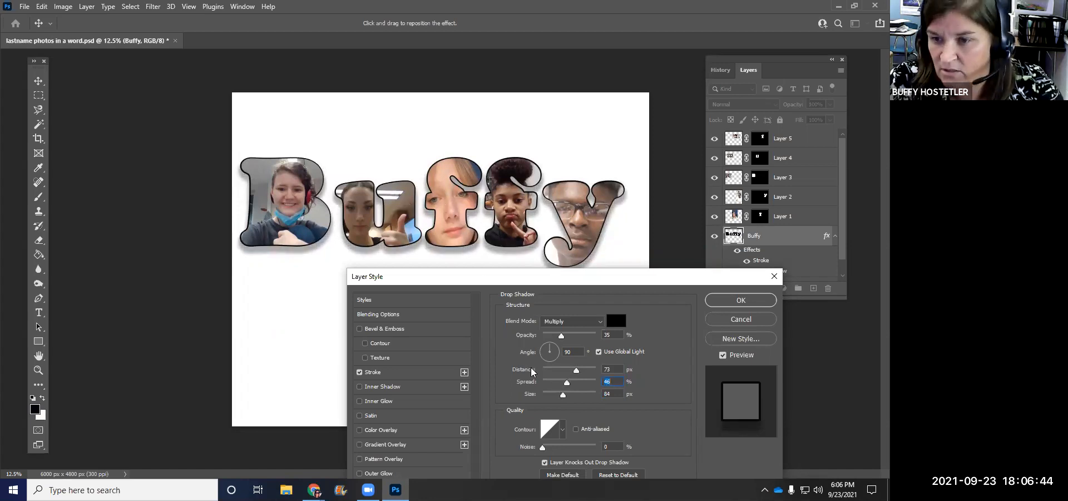
- Try drop shadow angles of 0°, -74° and 86°, with the distance raised to 178 px
{"action": "left_click", "coordinate": [555, 352]}
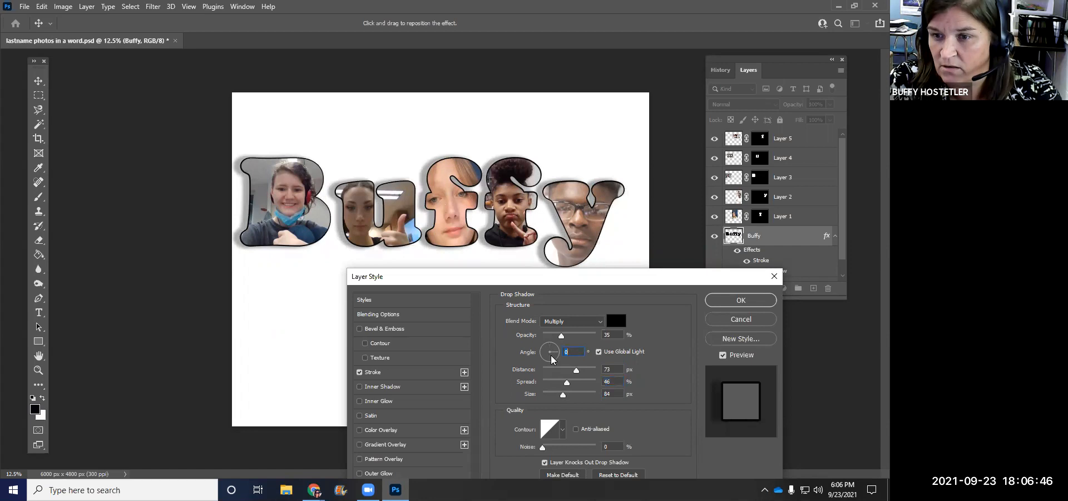
{"action": "left_click", "coordinate": [552, 359]}
{"action": "left_click", "coordinate": [585, 371]}
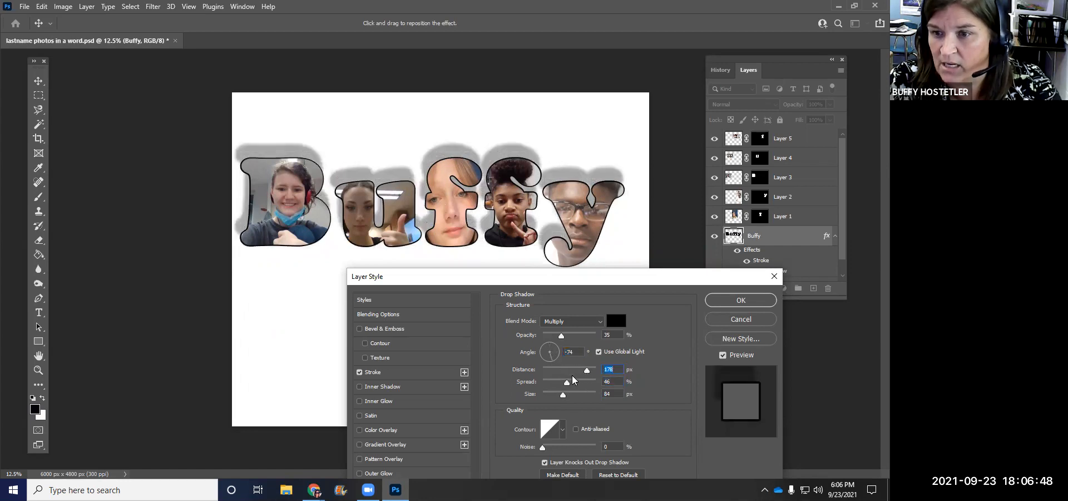
{"action": "left_click", "coordinate": [549, 344]}
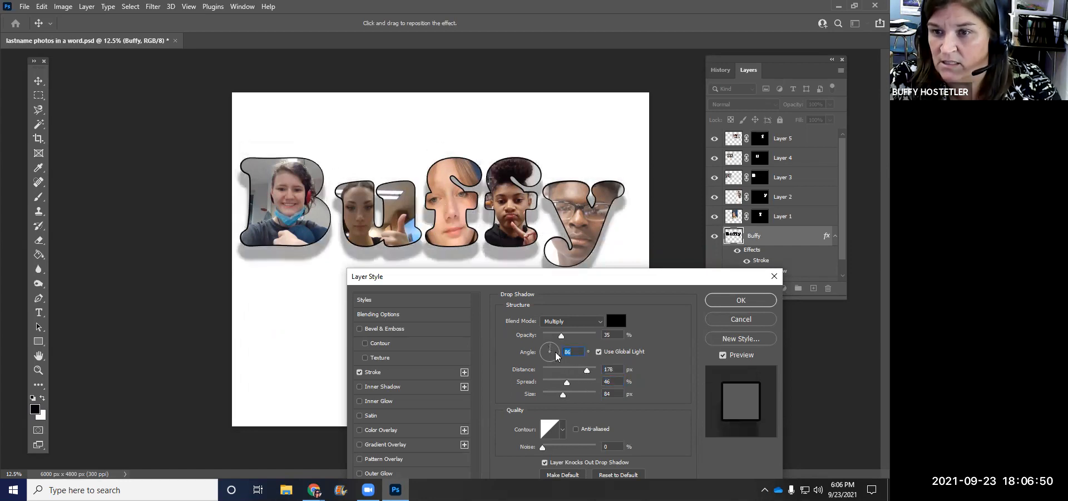
- Set the drop shadow's angle to 22°, spread to 21% and distance to 67 px, and apply the layer style
{"action": "left_click", "coordinate": [556, 349]}
{"action": "left_click", "coordinate": [554, 382]}
{"action": "left_click", "coordinate": [571, 366]}
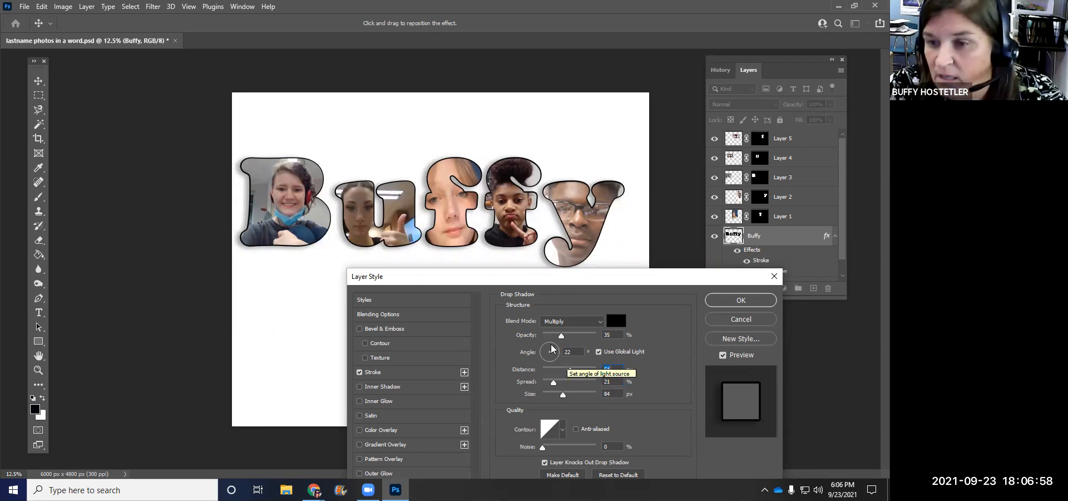
{"action": "mouse_move", "coordinate": [570, 371]}
{"action": "left_mouse_down"}
{"action": "mouse_move", "coordinate": [551, 372]}
{"action": "mouse_move", "coordinate": [574, 373]}
{"action": "left_mouse_up"}
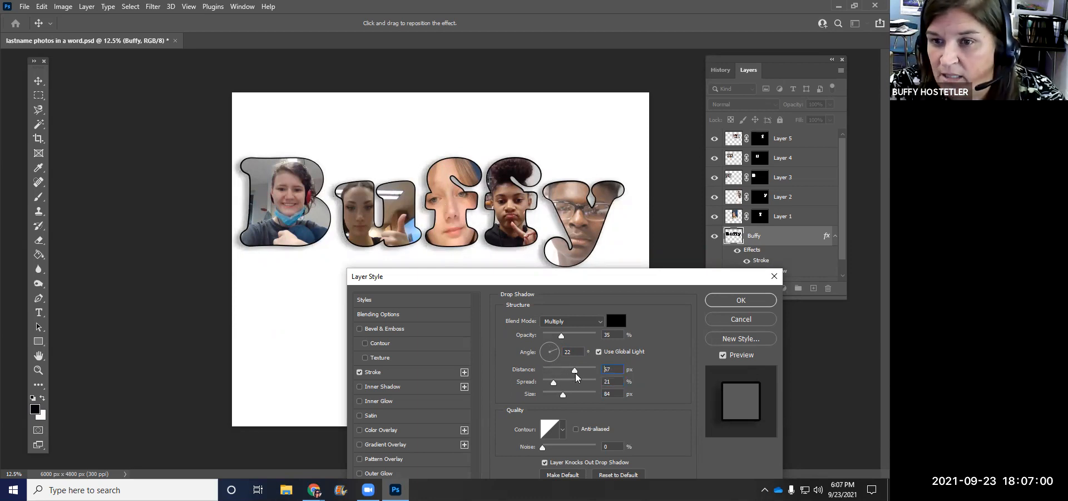
{"action": "left_click", "coordinate": [726, 299]}
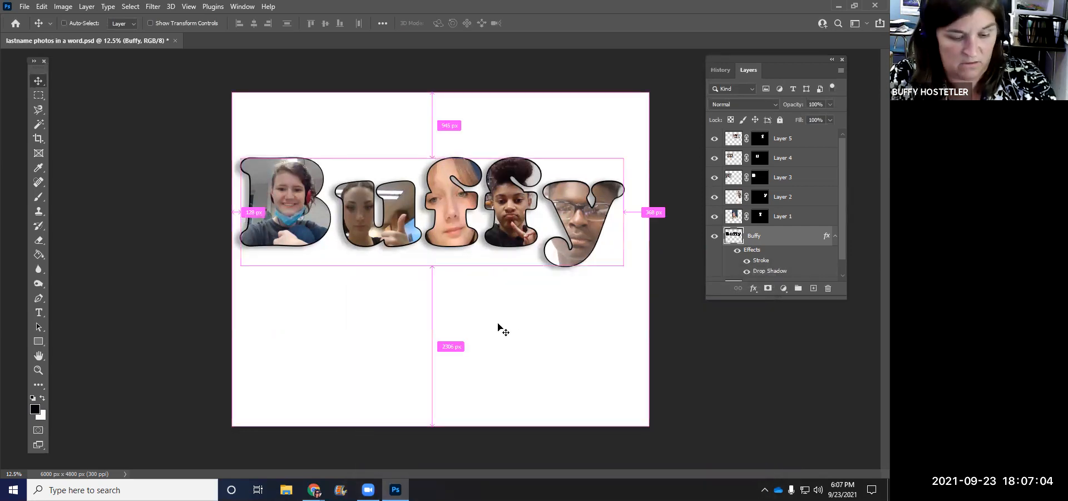
- Compare the design without and with its stroke and drop shadow by stepping back through the history, ending on the Drop Shadow state
{"action": "key", "text": "ctrl+z"}
{"action": "key", "text": "ctrl+z"}
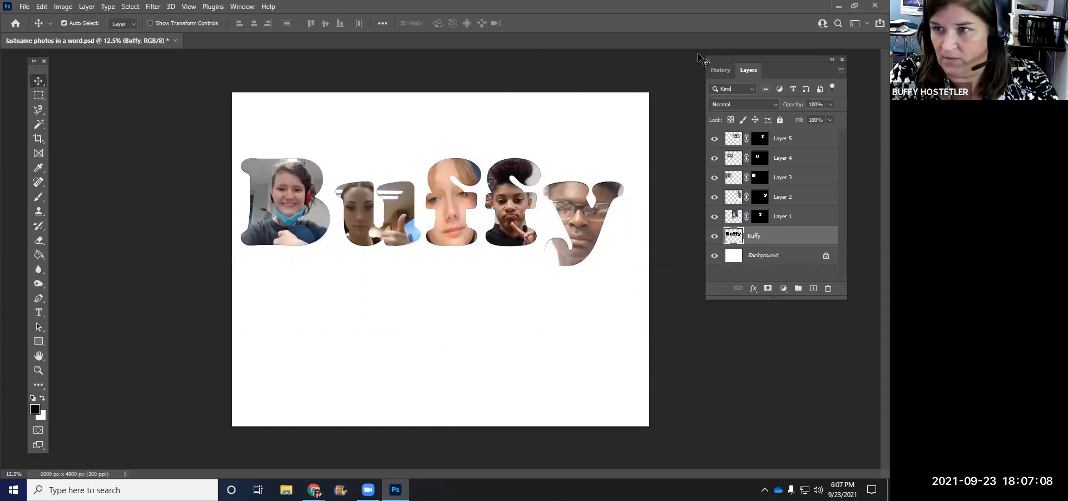
{"action": "left_click", "coordinate": [720, 70]}
{"action": "scroll", "coordinate": [759, 275], "scroll_direction": "down", "scroll_amount": 3}
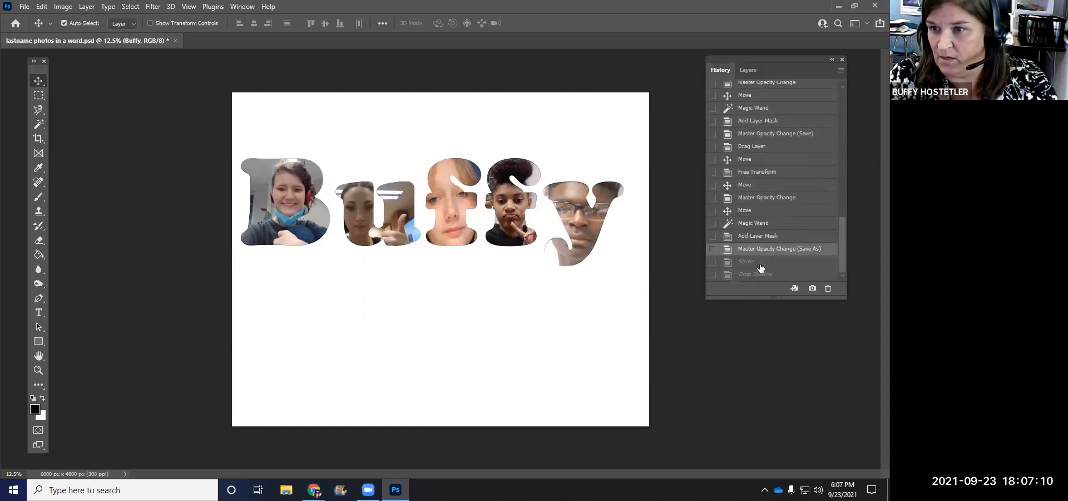
{"action": "left_click", "coordinate": [756, 274]}
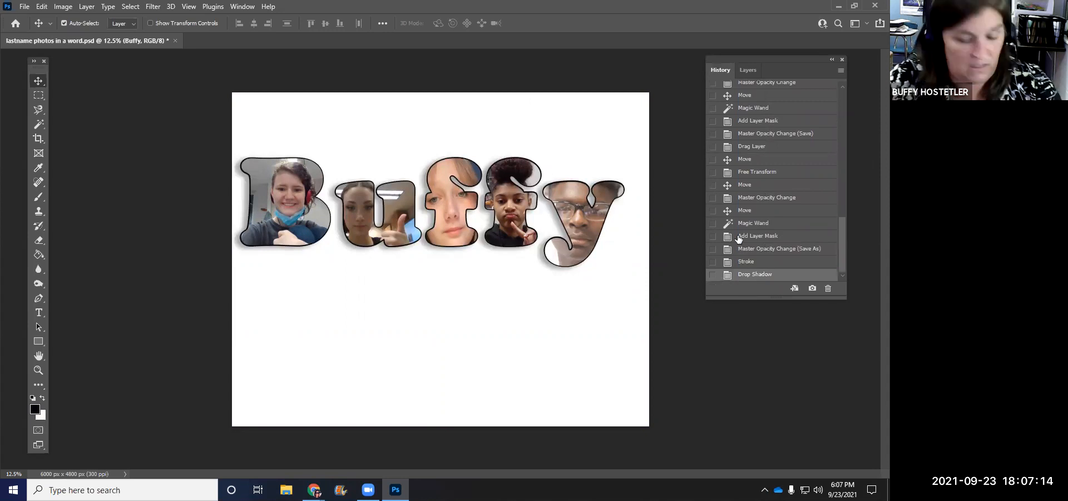
{"action": "left_click", "coordinate": [756, 249]}
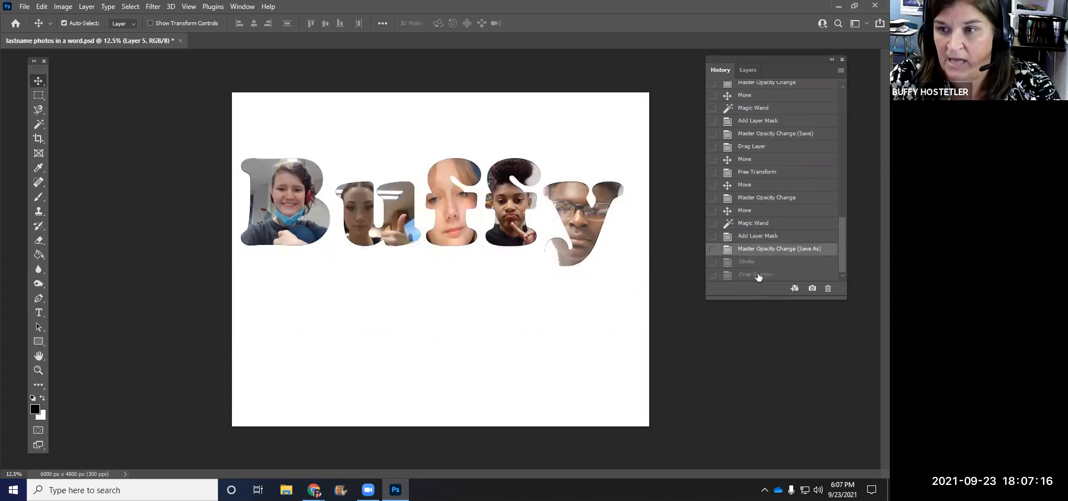
{"action": "left_click", "coordinate": [758, 274]}
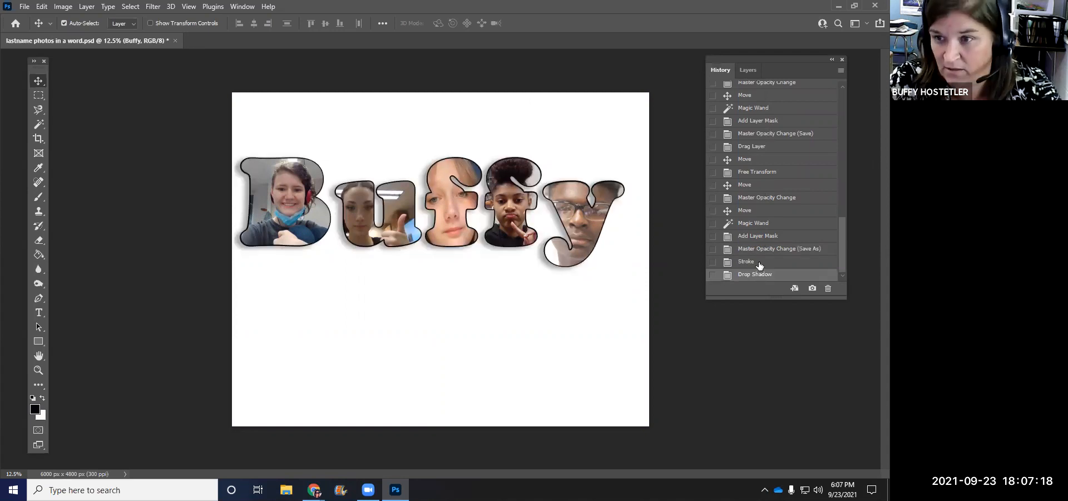
- Save the design to the Desktop as the Photoshop file "lastname photos in a word", replacing the existing one with Maximize Compatibility on
{"action": "left_click", "coordinate": [25, 6]}
{"action": "left_click", "coordinate": [45, 141]}
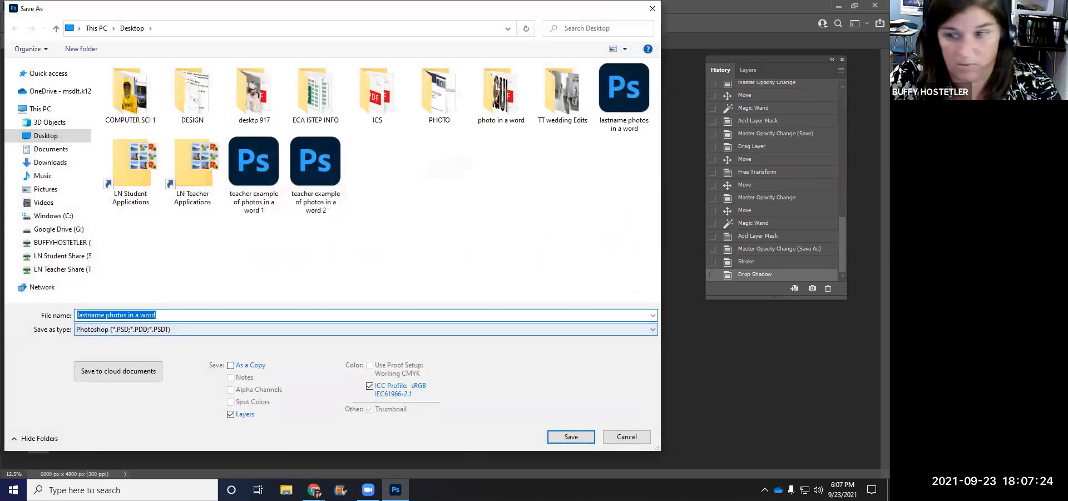
{"action": "left_click", "coordinate": [572, 437]}
{"action": "left_click", "coordinate": [478, 247]}
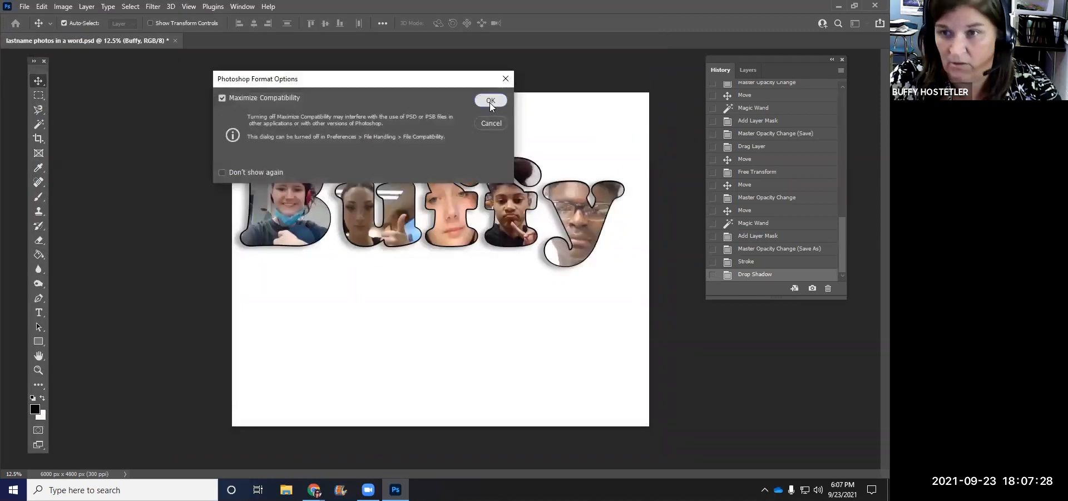
{"action": "left_click", "coordinate": [490, 101]}
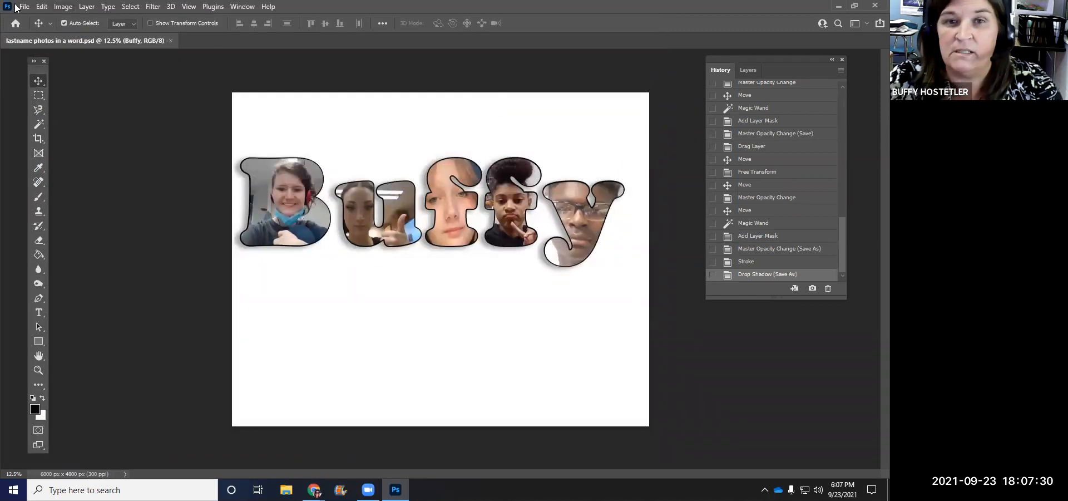
- Save a JPEG version named "lastname photos in a word" to the Desktop and accept the JPEG options
{"action": "left_click", "coordinate": [24, 7]}
{"action": "left_click", "coordinate": [32, 141]}
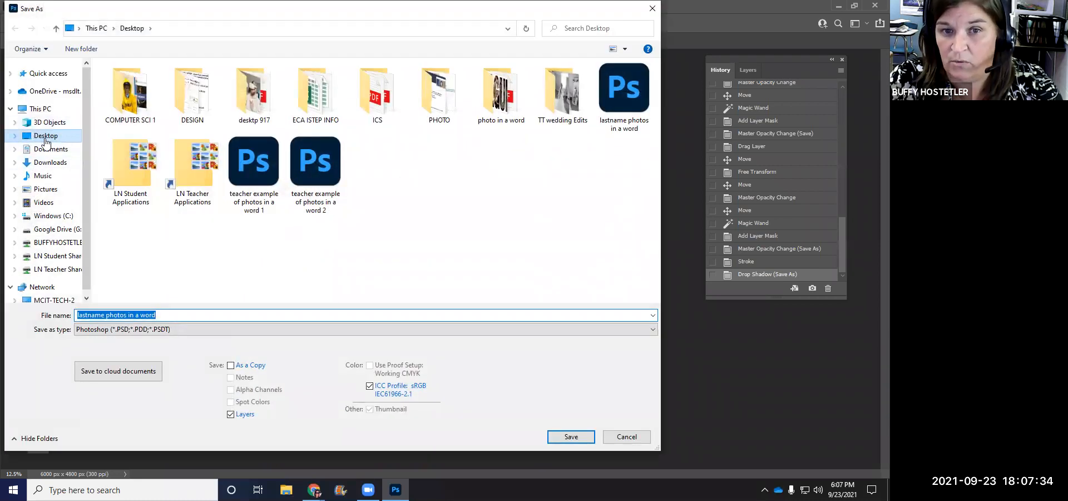
{"action": "left_click", "coordinate": [86, 331]}
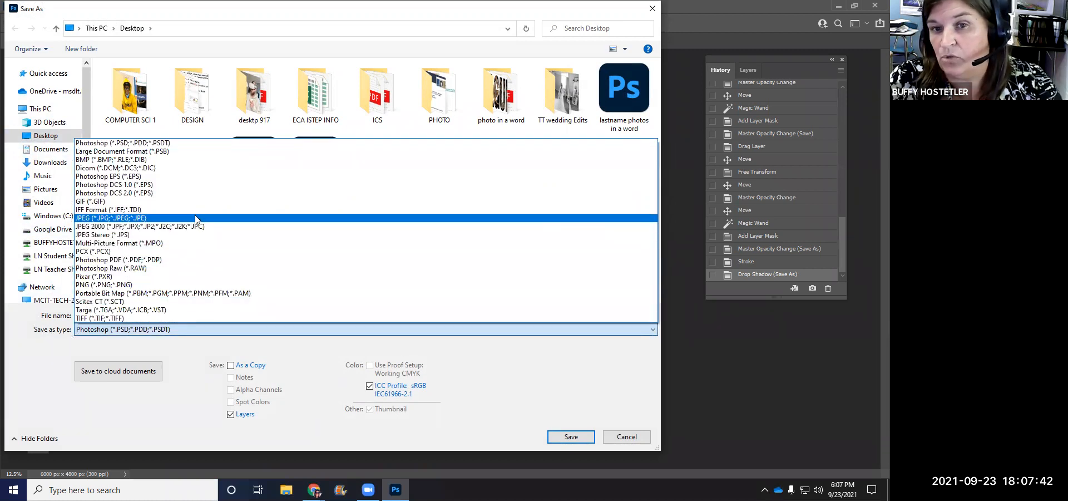
{"action": "left_click", "coordinate": [194, 219]}
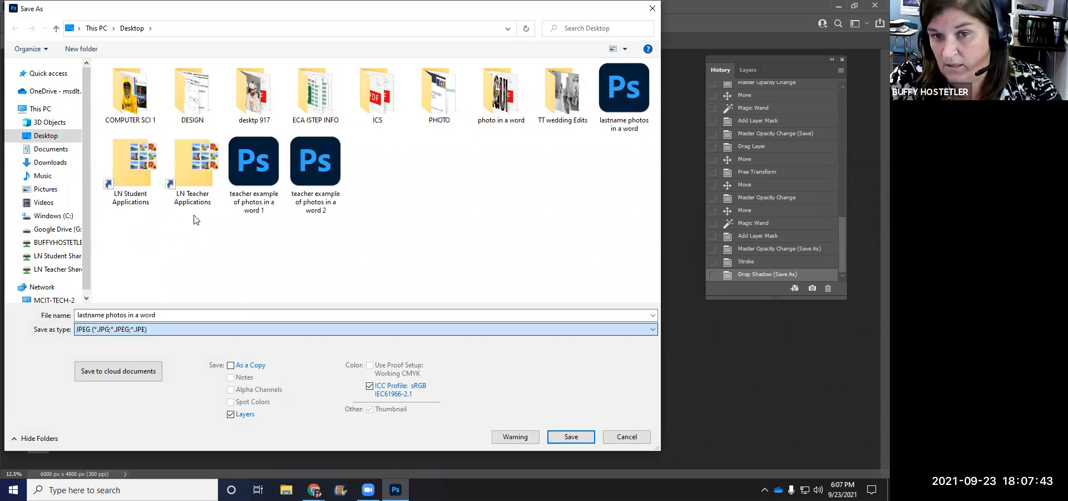
{"action": "left_click", "coordinate": [570, 437]}
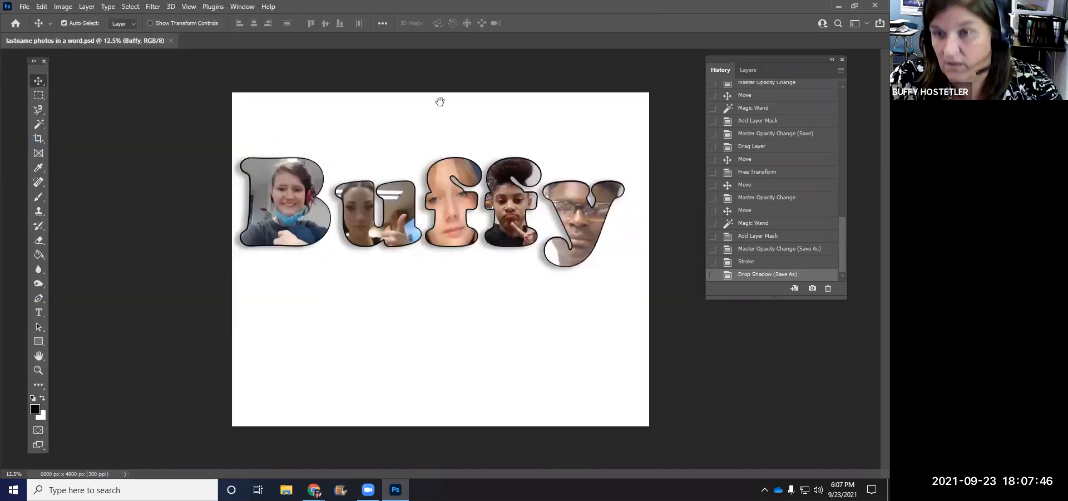
{"action": "left_click", "coordinate": [405, 178]}
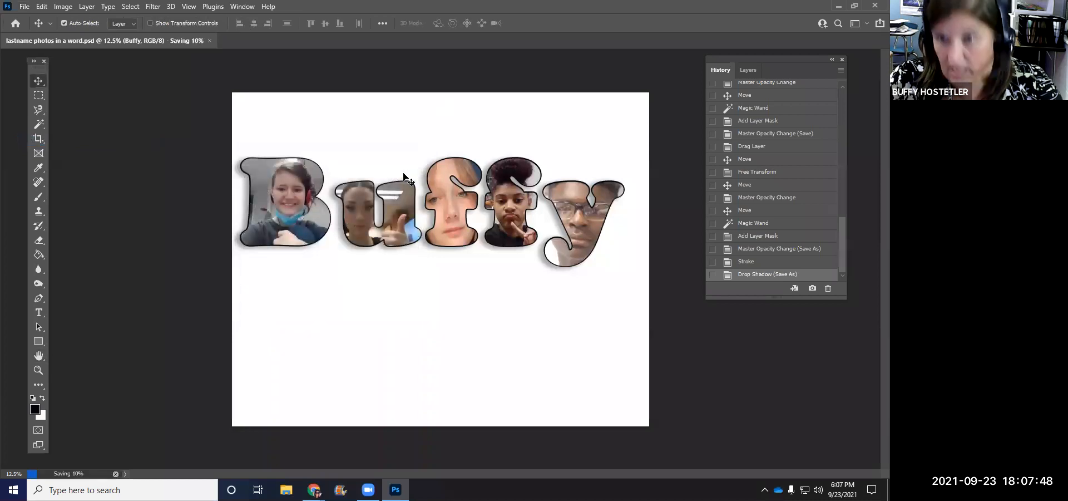
- Show the Windows desktop and place the saved Photoshop and JPEG files side by side in its empty middle area
{"action": "left_click", "coordinate": [838, 6]}
{"action": "left_click_drag", "start_coordinate": [70, 158], "coordinate": [360, 193]}
{"action": "left_click_drag", "start_coordinate": [72, 100], "coordinate": [257, 198]}
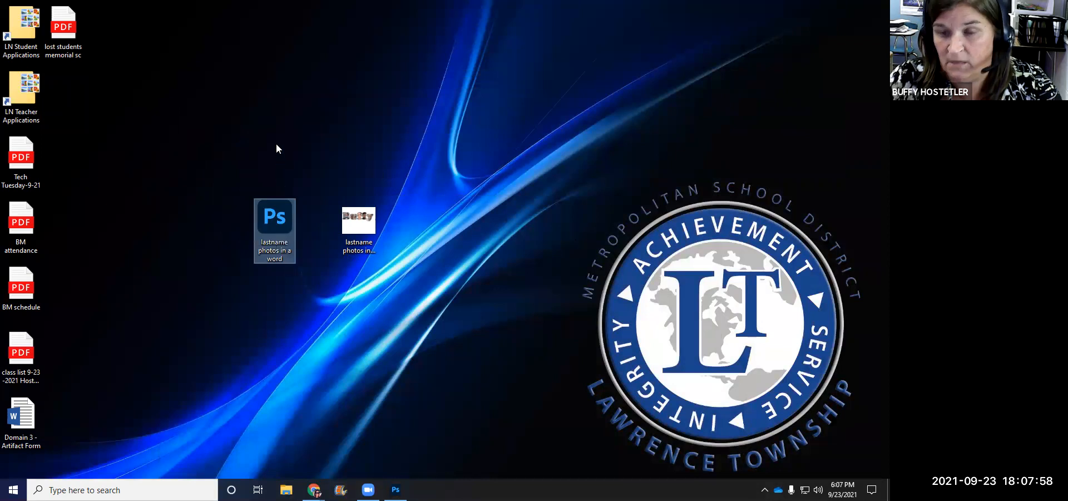
{"action": "left_click_drag", "start_coordinate": [366, 223], "coordinate": [333, 225]}
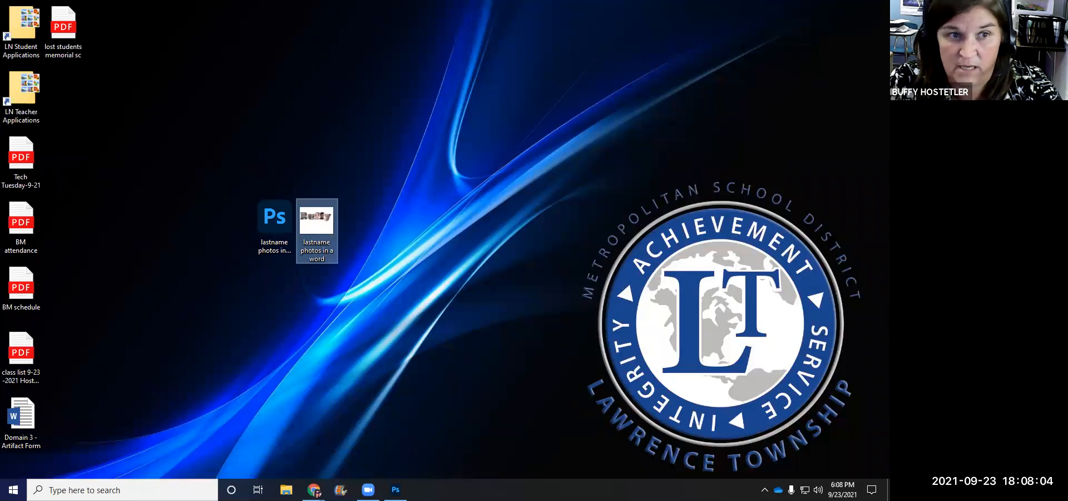
- Switch to the browser window with the Google Slides presentation and move it off this desktop
{"action": "key", "text": "alt+Tab"}
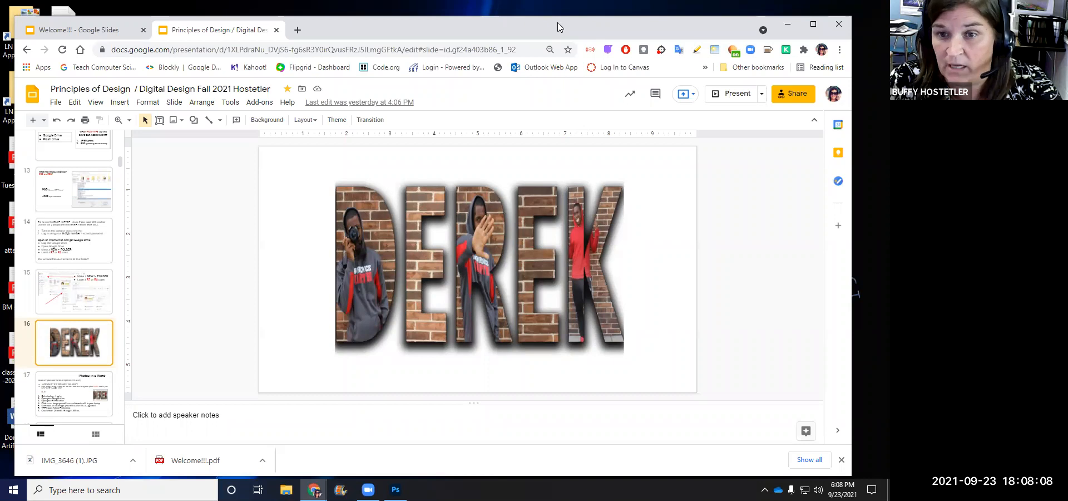
{"action": "left_click_drag", "start_coordinate": [560, 27], "coordinate": [0, 27]}
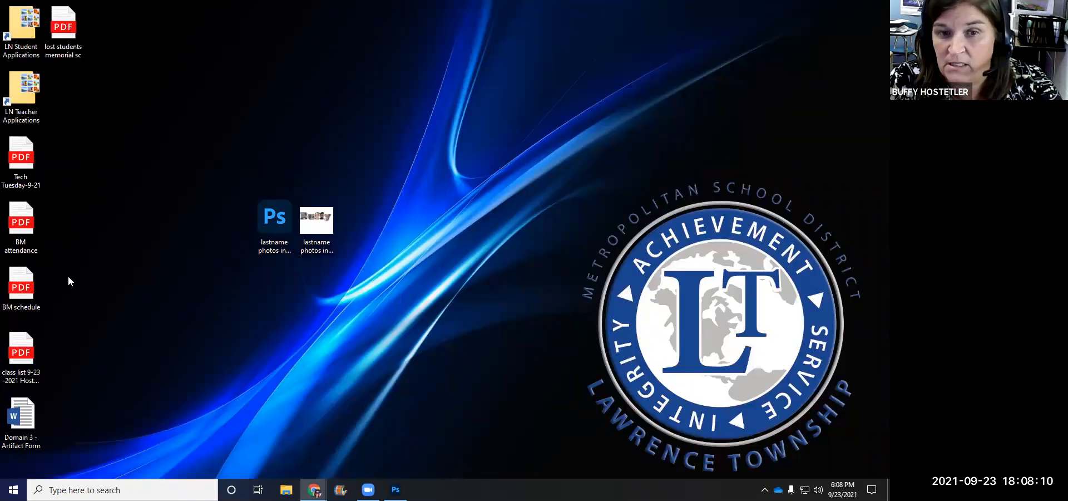